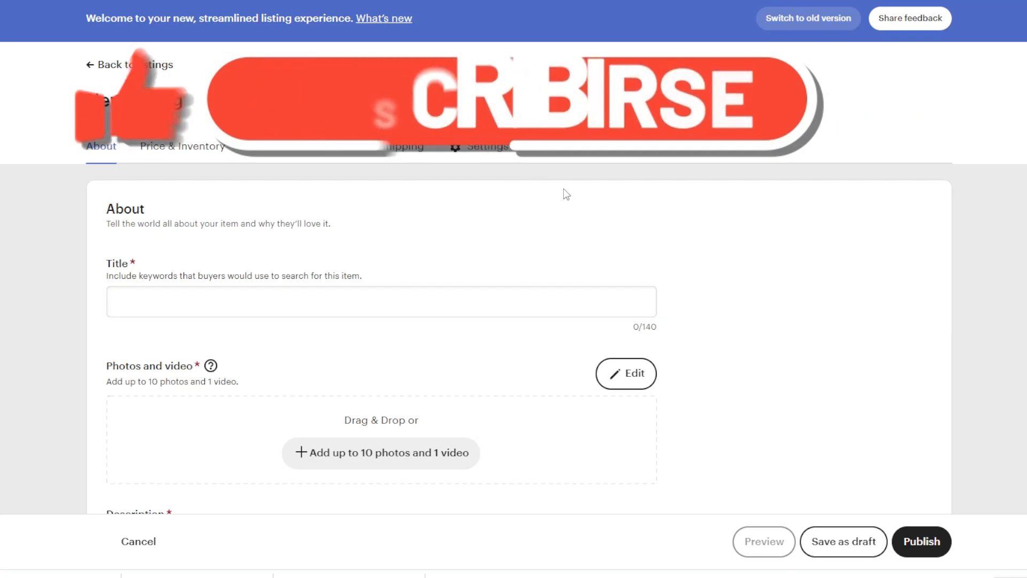
pyautogui.click(153, 294)
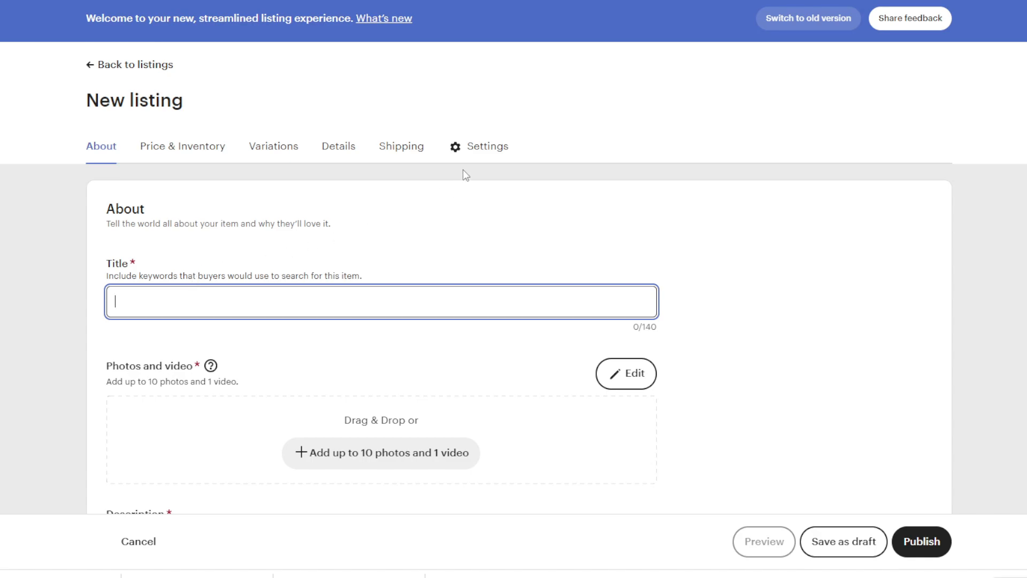
pyautogui.scroll(-2, 442, 227)
pyautogui.scroll(2, 443, 219)
pyautogui.scroll(-1, 408, 337)
pyautogui.scroll(1, 412, 334)
pyautogui.scroll(-1, 520, 203)
pyautogui.scroll(1, 529, 203)
pyautogui.scroll(-1, 536, 214)
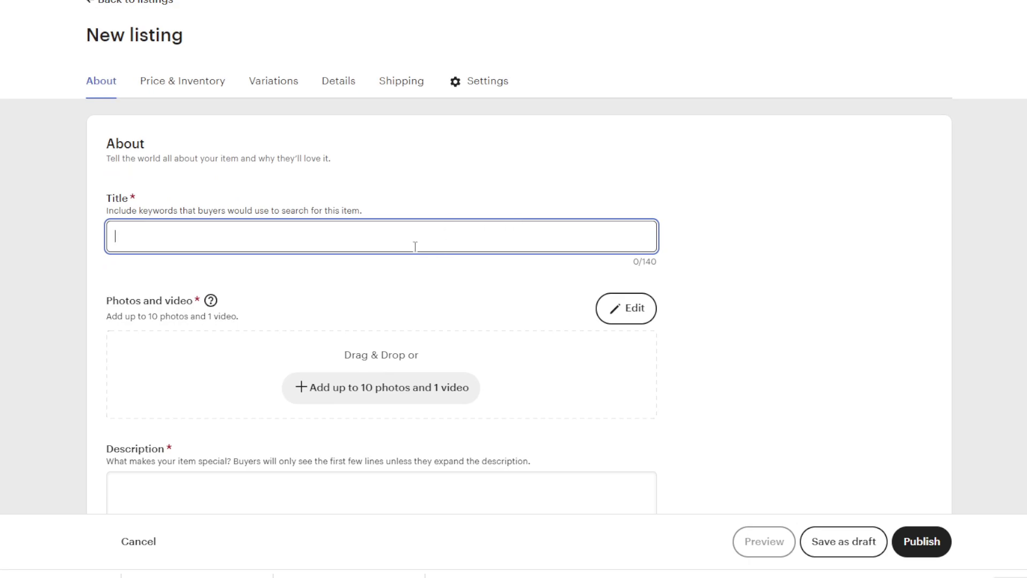
pyautogui.scroll(1, 418, 249)
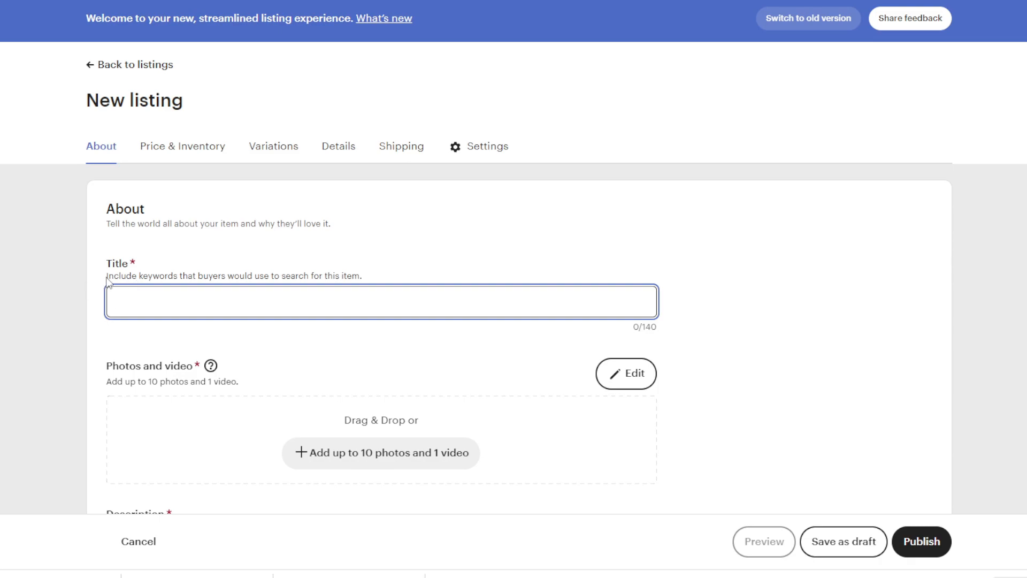
pyautogui.moveTo(105, 277); pyautogui.dragTo(336, 282)
# Begin the listing title with "Mom Shirt Funny, Mom T Shirt,"
pyautogui.click(345, 299)
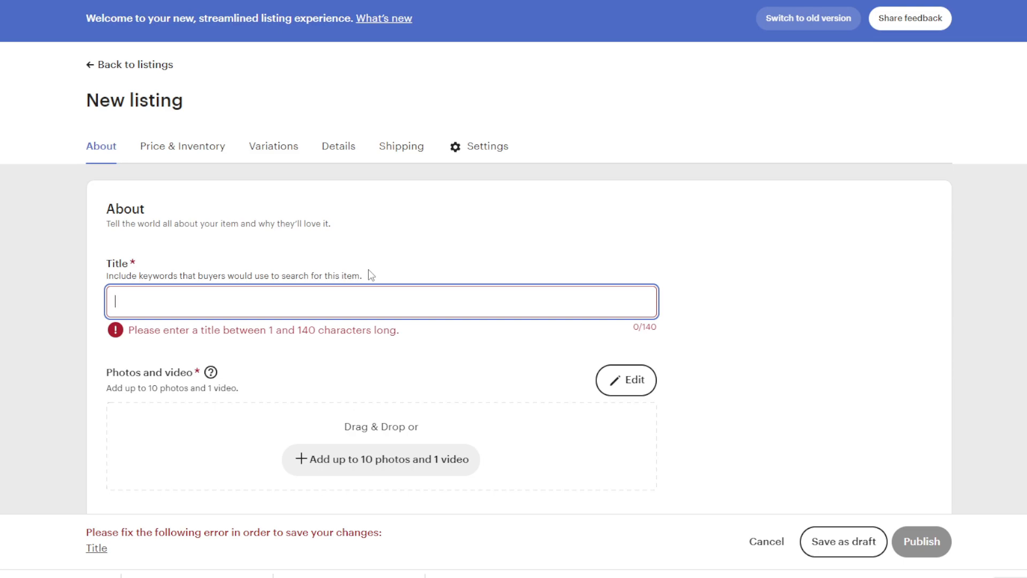
pyautogui.write('mOM')
pyautogui.press('BackSpace')
pyautogui.press('BackSpace')
pyautogui.press('BackSpace')
pyautogui.write('Mom ')
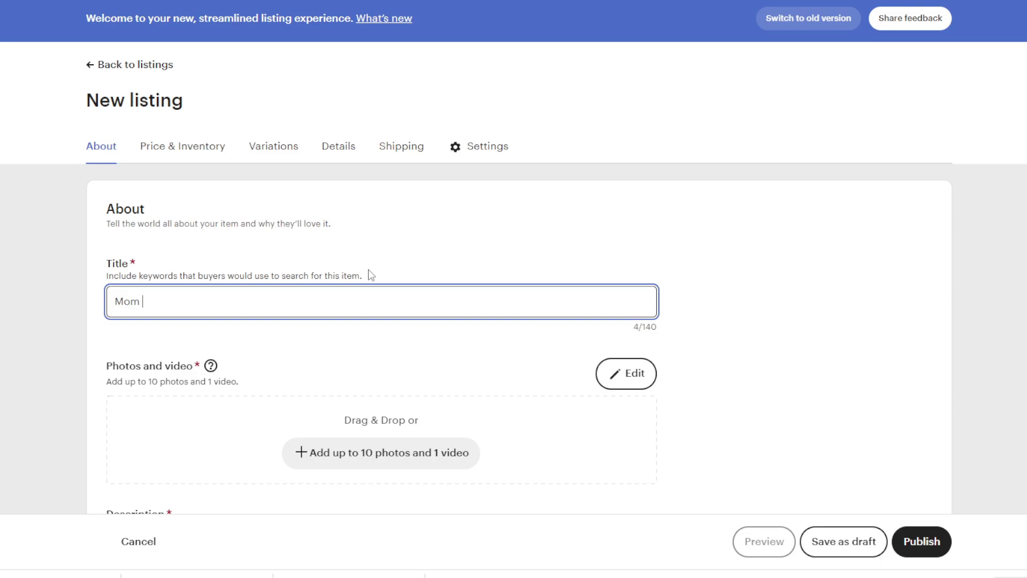
pyautogui.write('Shirt Funny, Mom T Shirt,')
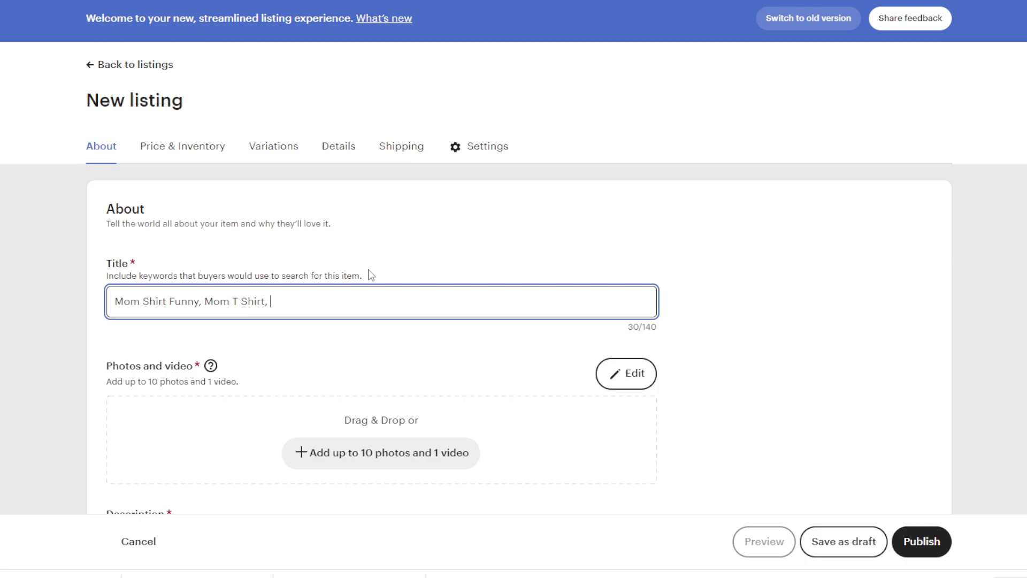
# Complete the listing title by adding "Blessed Mama Shirt, Cute Mom Tees, Leopard Print Mom Shirt"
pyautogui.write('Blessed Mama Shirt, Cute MOMS')
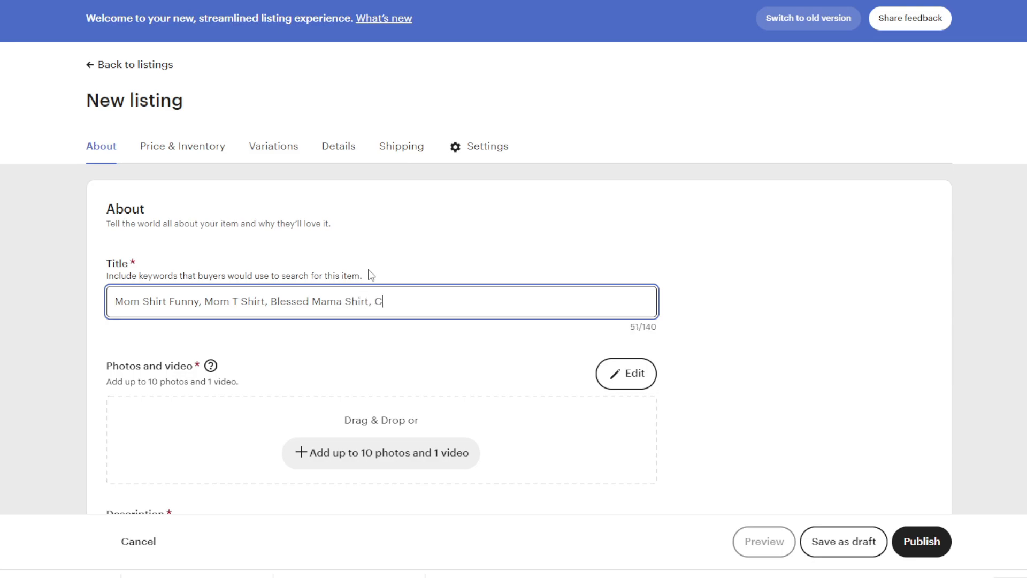
pyautogui.press('BackSpace')
pyautogui.press('BackSpace')
pyautogui.press('BackSpace')
pyautogui.write('oms')
pyautogui.press('BackSpace')
pyautogui.press('BackSpace')
pyautogui.press('BackSpace')
pyautogui.write('om Te')
pyautogui.write('es,')
pyautogui.write('Lo')
pyautogui.write('op')
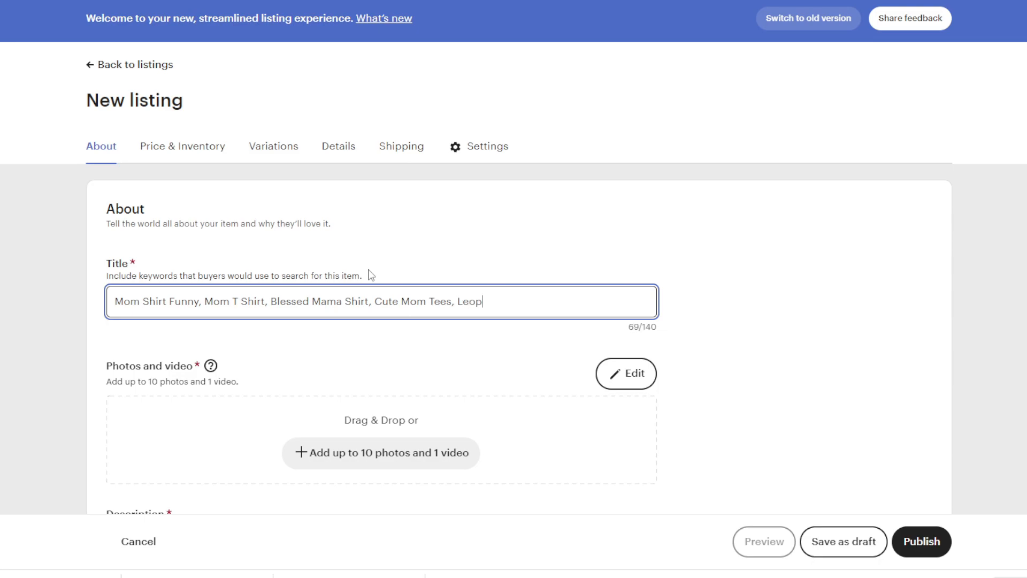
pyautogui.write('ard Print Mom Shirt')
# Upload the mom shirt photo, the Bella+Canvas measurement sheet and the color guide to the listing photos
pyautogui.scroll(-2, 377, 267)
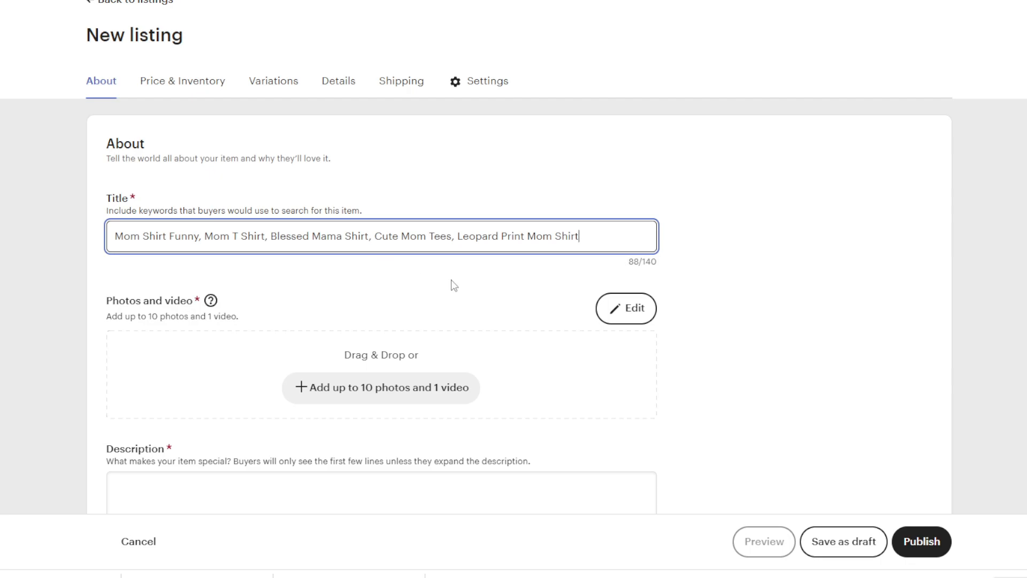
pyautogui.scroll(-2, 492, 291)
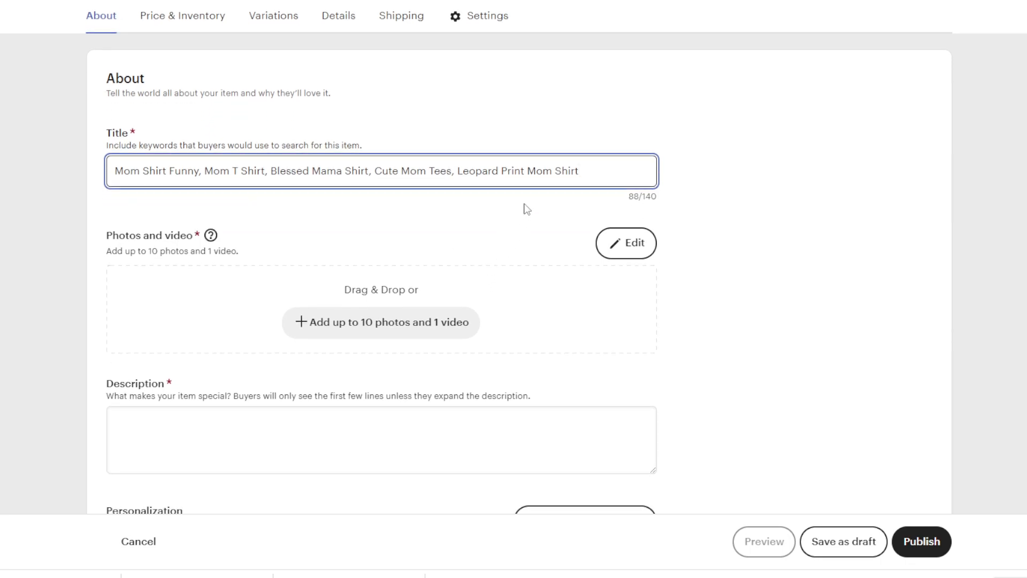
pyautogui.click(446, 219)
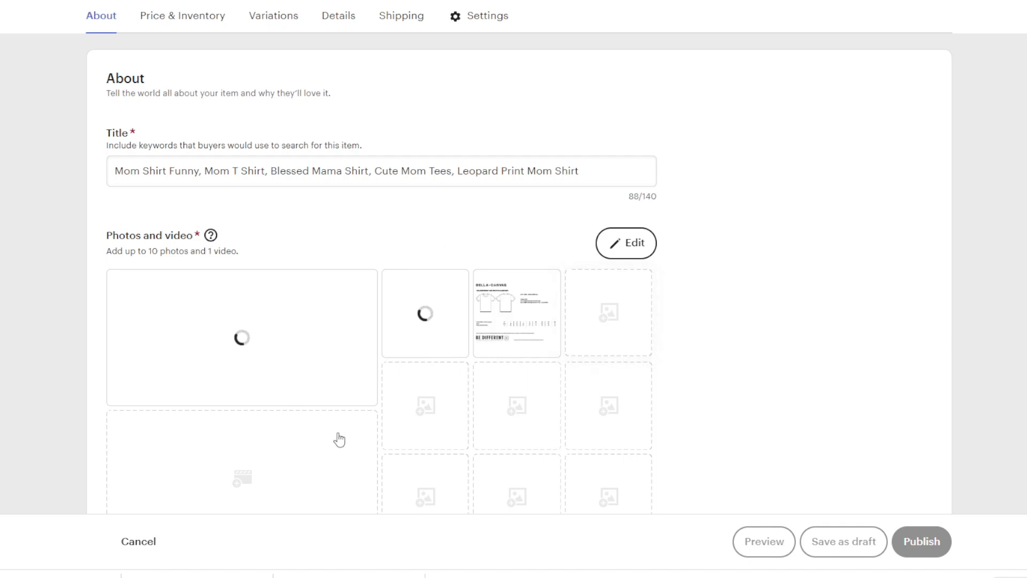
pyautogui.scroll(-3, 375, 364)
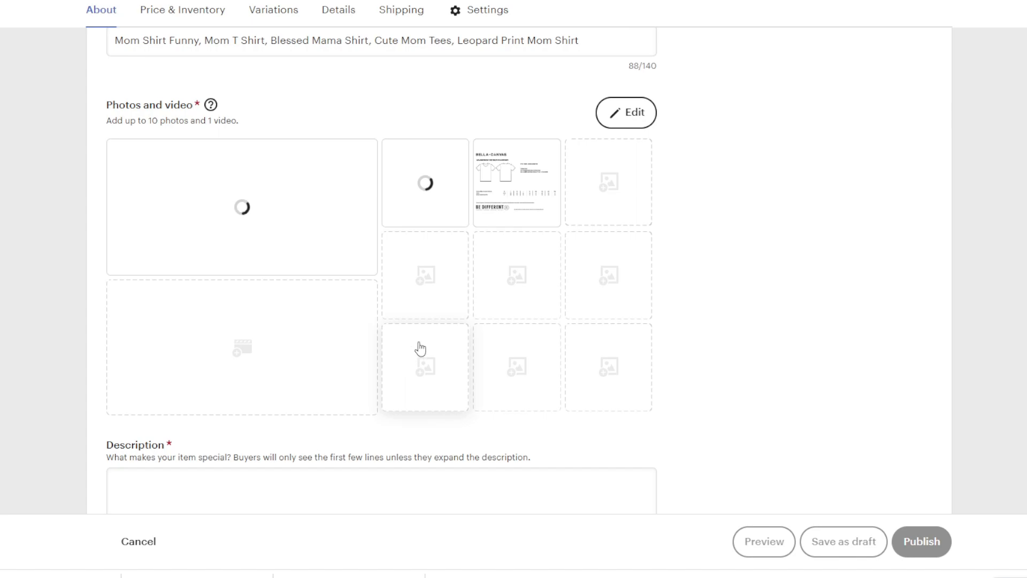
pyautogui.scroll(-3, 439, 252)
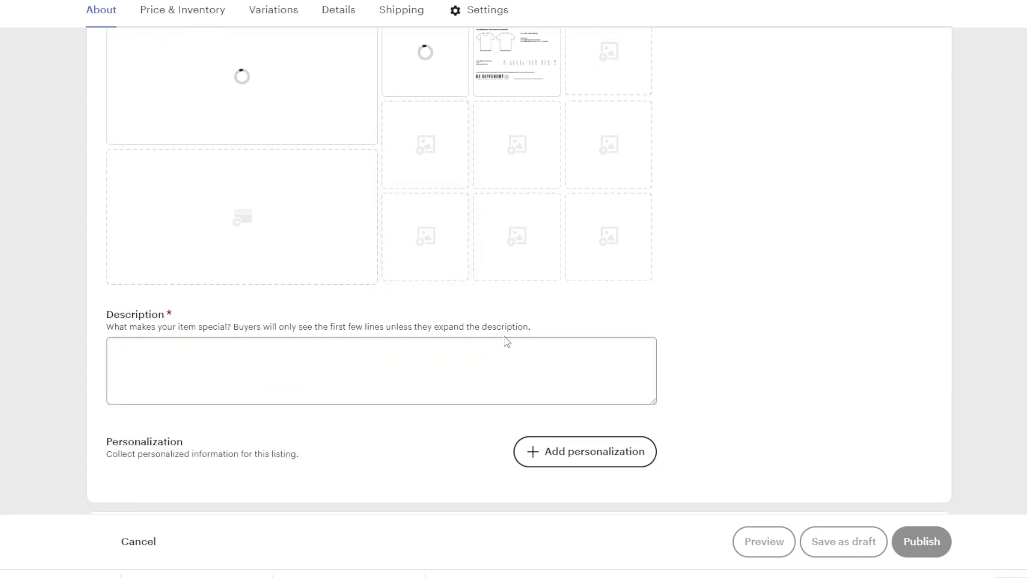
pyautogui.scroll(3, 588, 353)
pyautogui.scroll(-1, 562, 363)
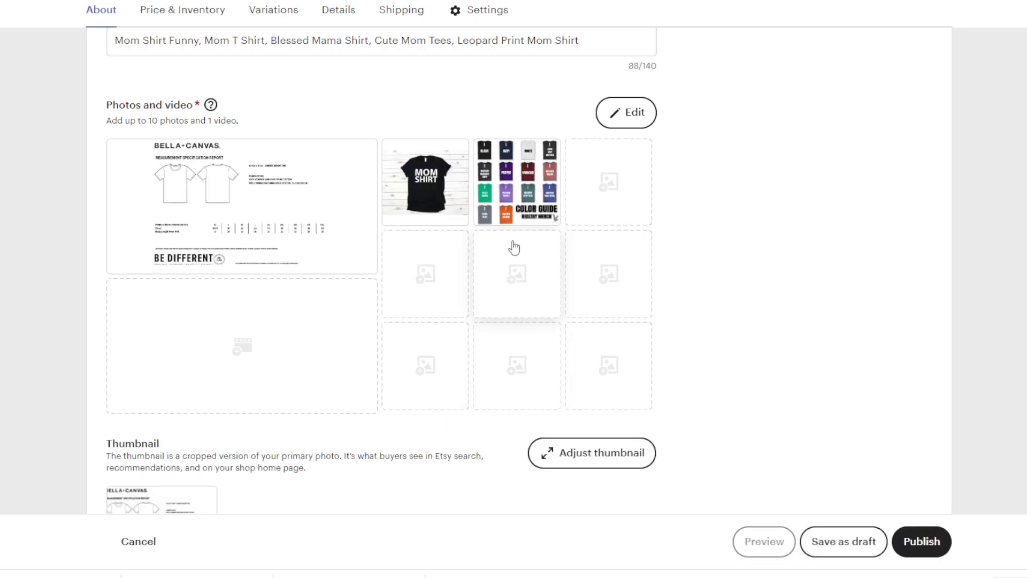
# Reorder the listing photos with the mom shirt first, the color guide second and the measurement sheet third
pyautogui.moveTo(433, 230); pyautogui.dragTo(302, 242)
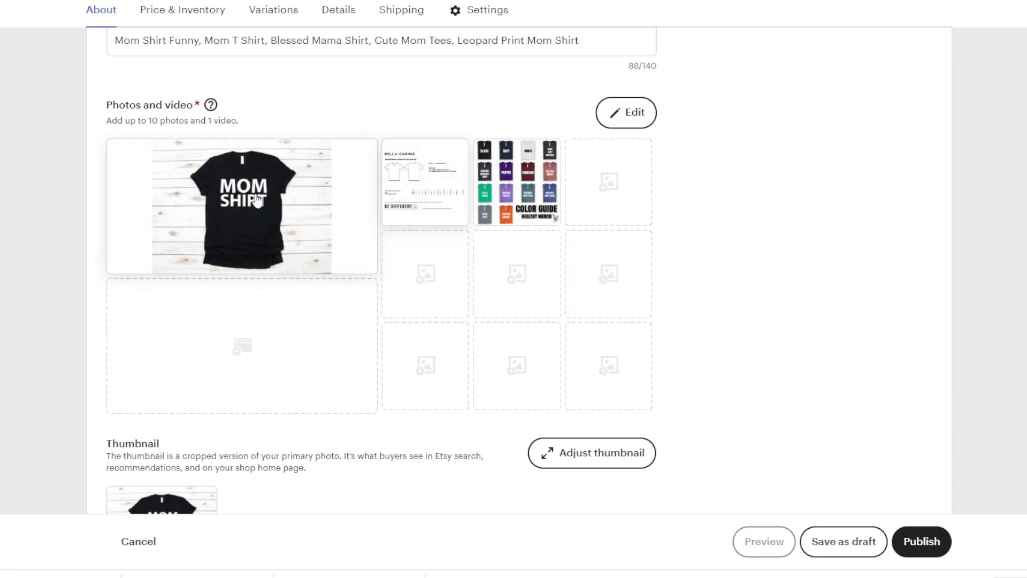
pyautogui.scroll(-1, 283, 220)
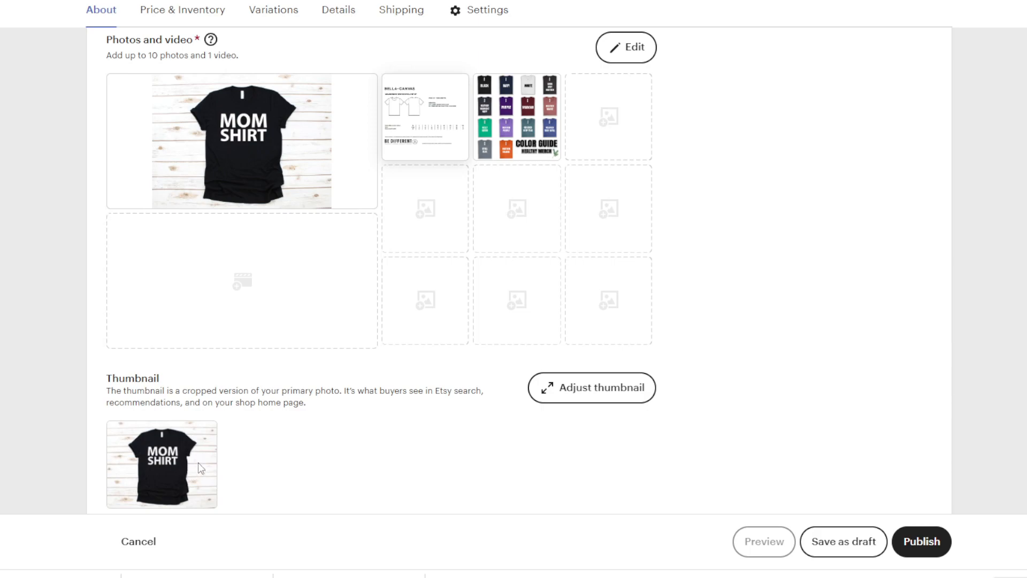
pyautogui.scroll(1, 208, 455)
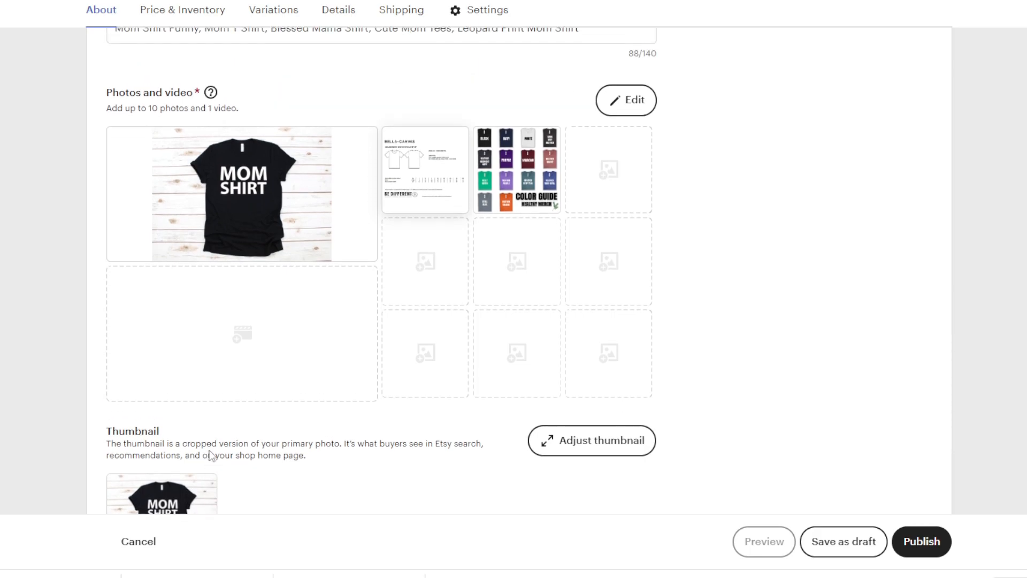
pyautogui.moveTo(516, 191); pyautogui.dragTo(428, 193)
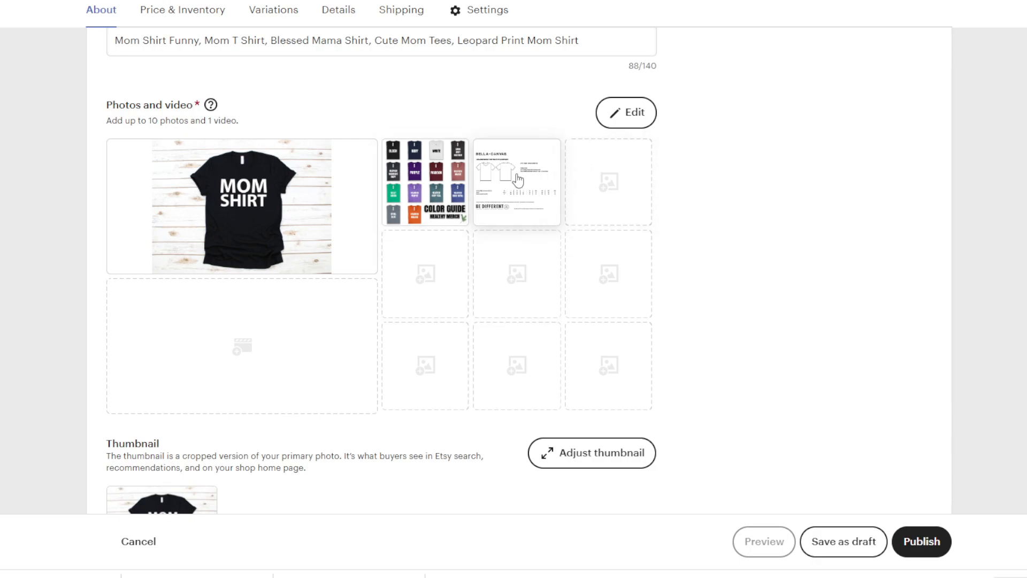
# Adjust the listing thumbnail by zooming in moderately and repositioning the crop around the MOM SHIRT print, and apply the change
pyautogui.scroll(-4, 403, 275)
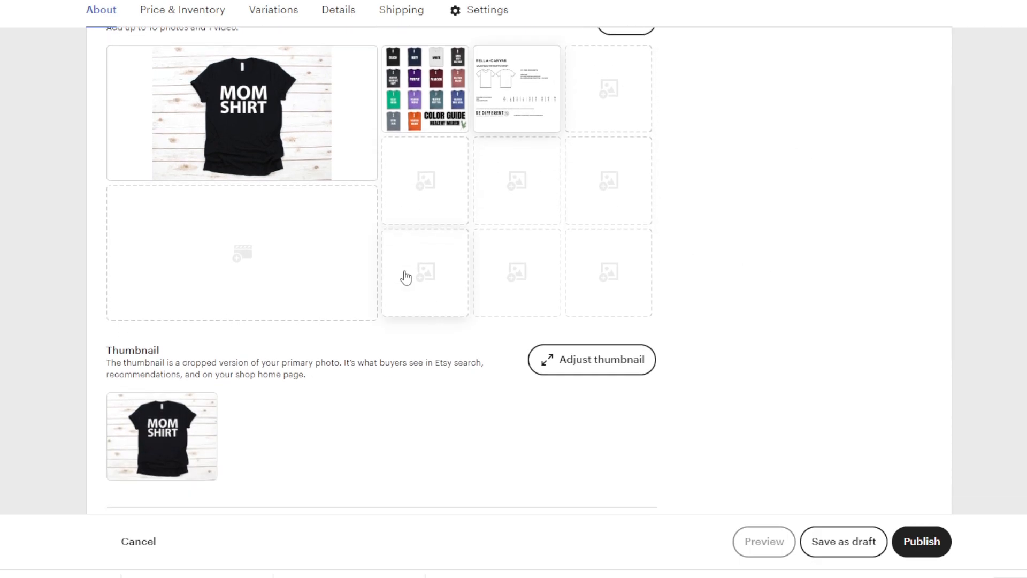
pyautogui.click(589, 267)
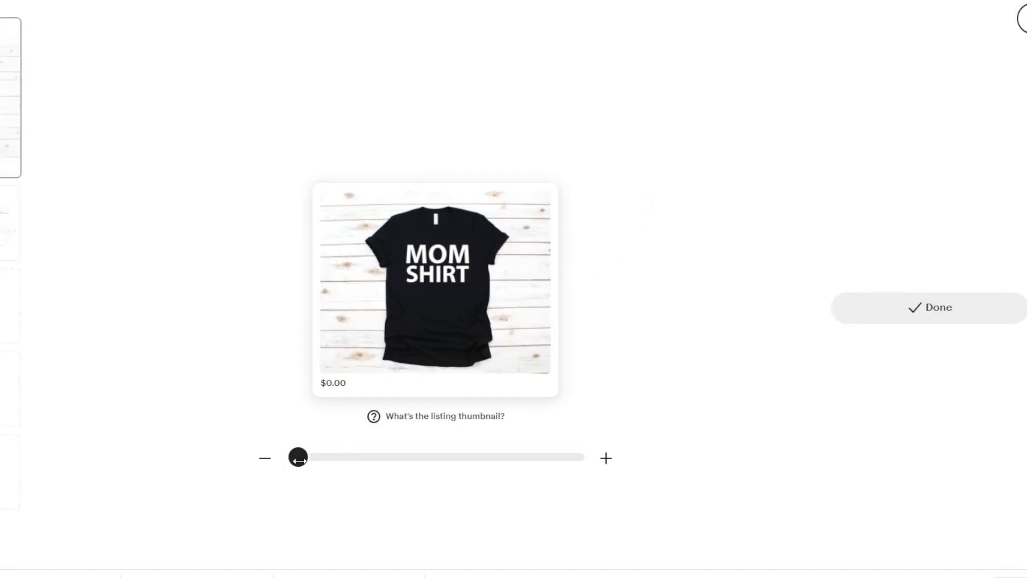
pyautogui.moveTo(299, 458); pyautogui.dragTo(449, 458)
pyautogui.moveTo(457, 352); pyautogui.dragTo(452, 365)
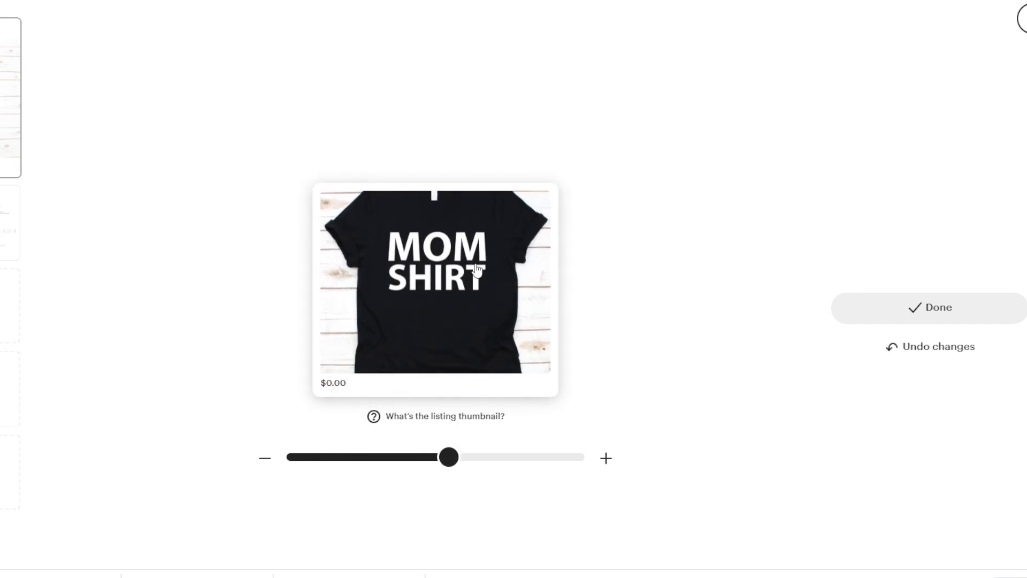
pyautogui.moveTo(448, 457); pyautogui.dragTo(406, 457)
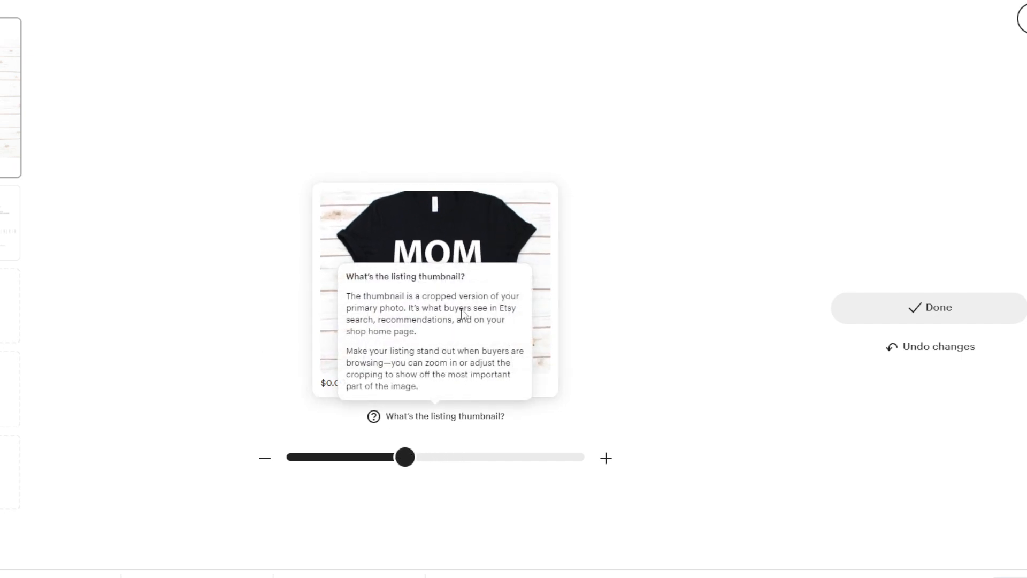
pyautogui.moveTo(467, 263); pyautogui.dragTo(445, 239)
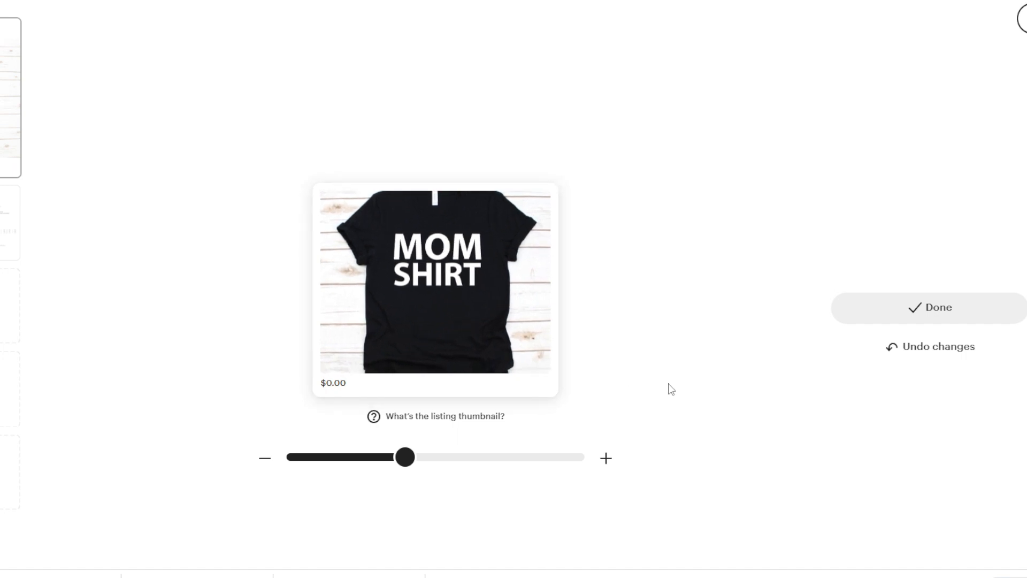
pyautogui.click(986, 305)
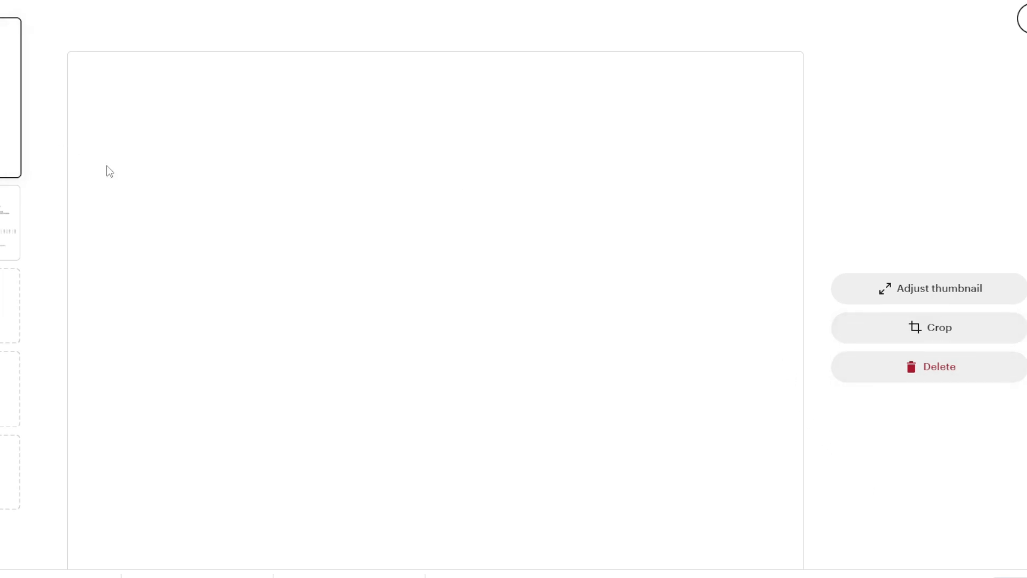
pyautogui.scroll(-3, 912, 463)
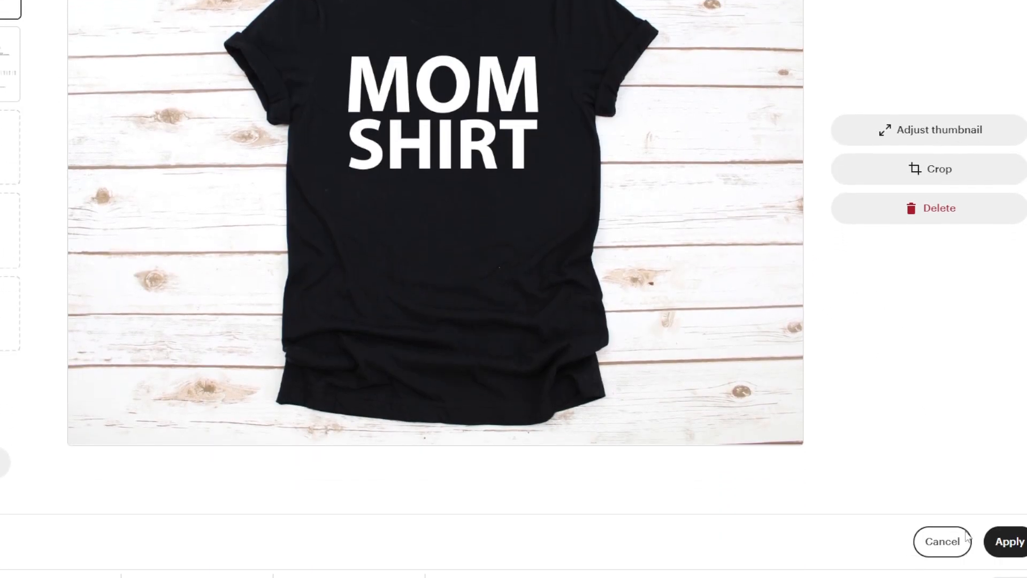
pyautogui.click(1010, 542)
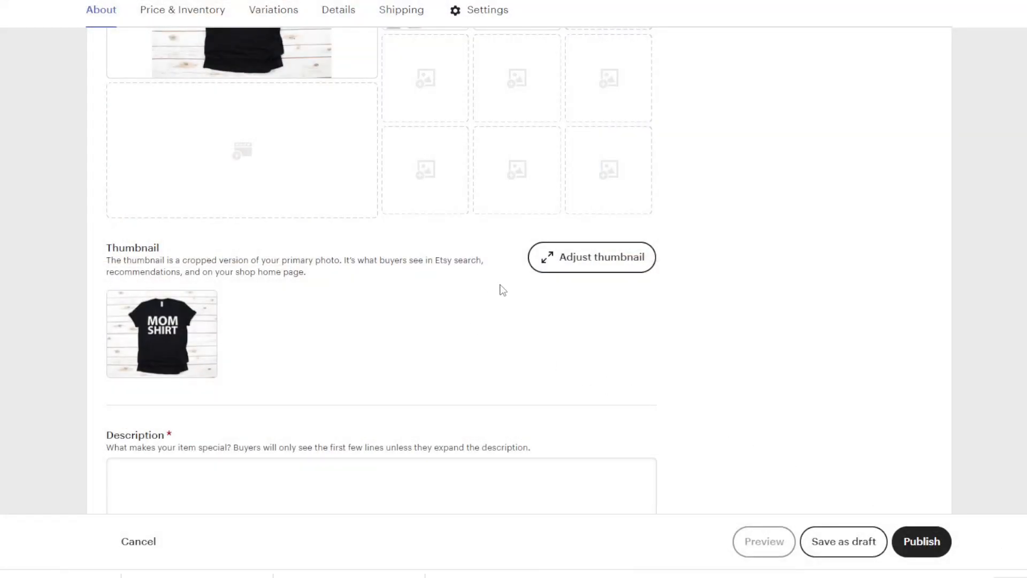
pyautogui.scroll(3, 665, 292)
pyautogui.scroll(-1, 573, 324)
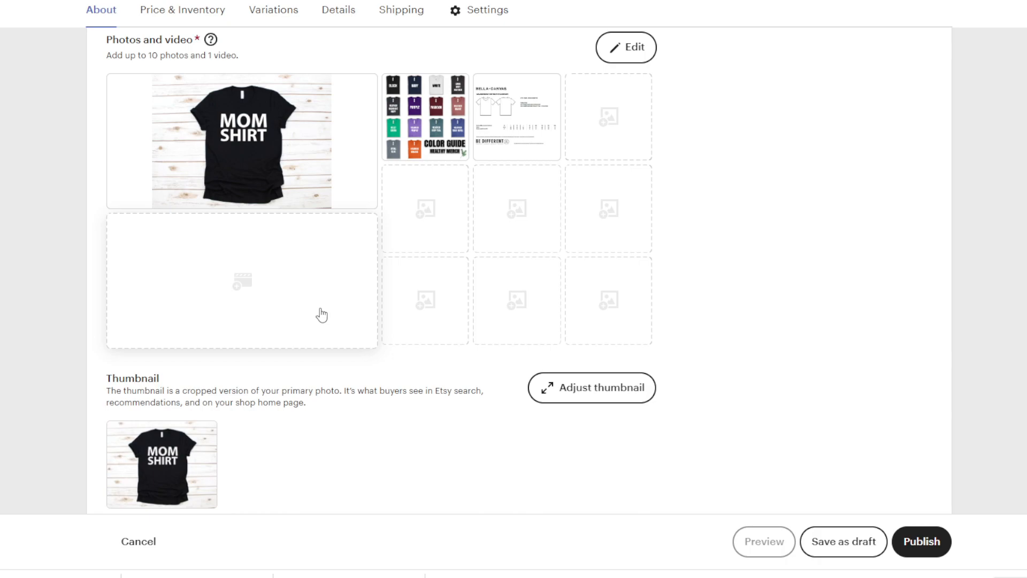
pyautogui.scroll(-6, 322, 314)
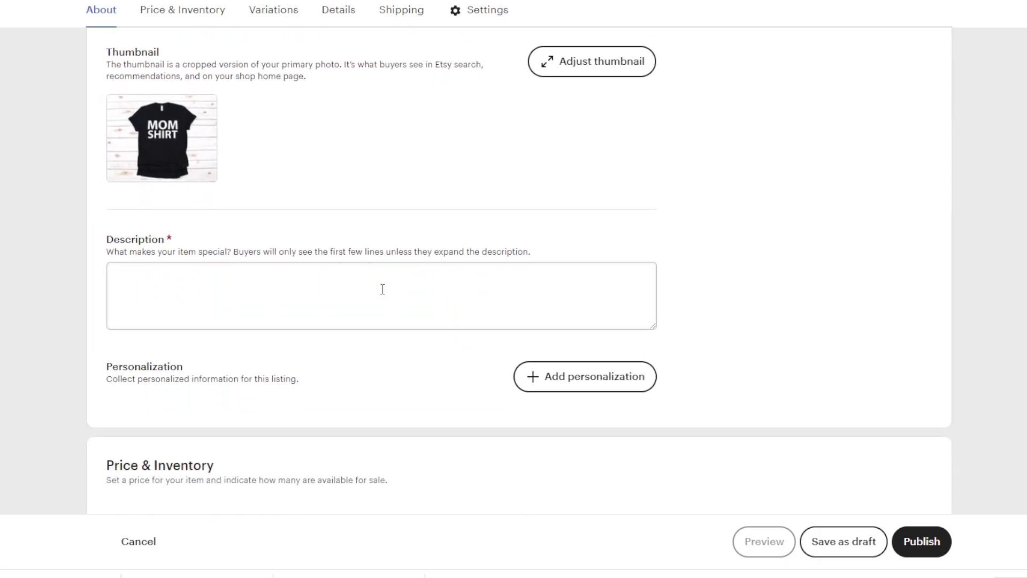
pyautogui.scroll(6, 383, 293)
pyautogui.scroll(-1, 392, 333)
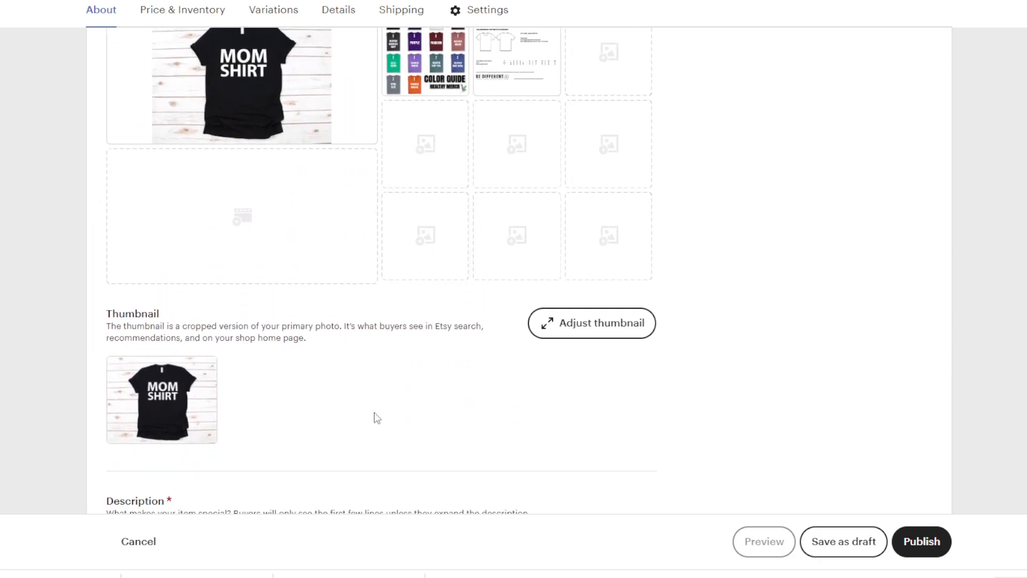
# Write the description "This shirt is printed using DTG technology." followed after a blank line by "This shirt is 100% cotton. Pre Shrunk."
pyautogui.scroll(-5, 471, 366)
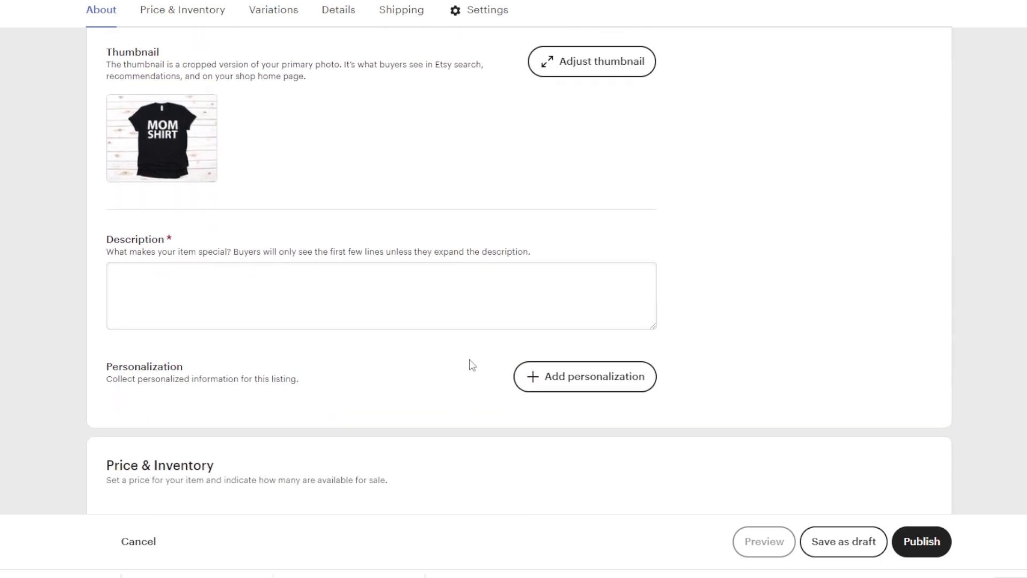
pyautogui.click(325, 282)
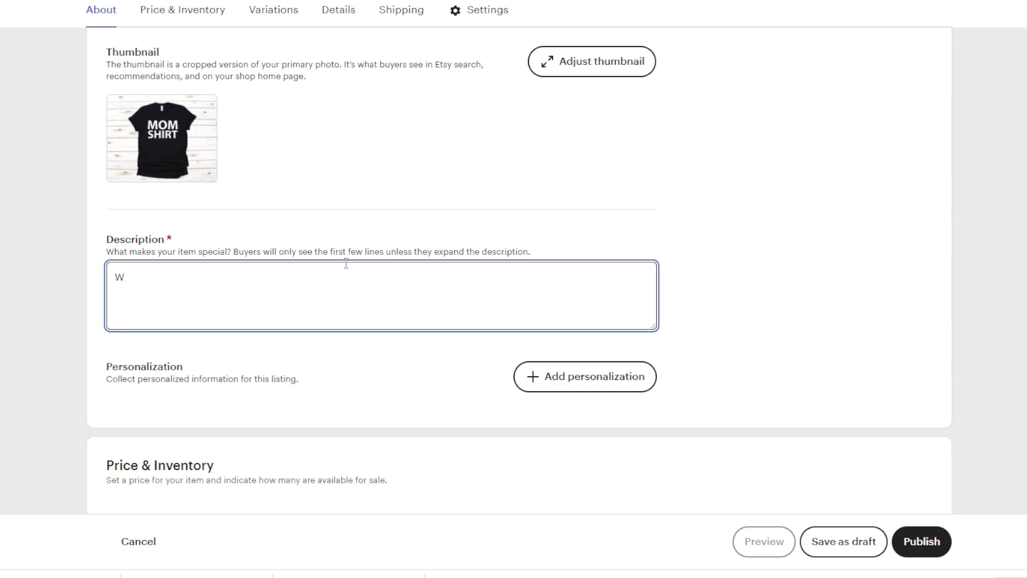
pyautogui.write('is shirt is printed using DTG technology.  ')
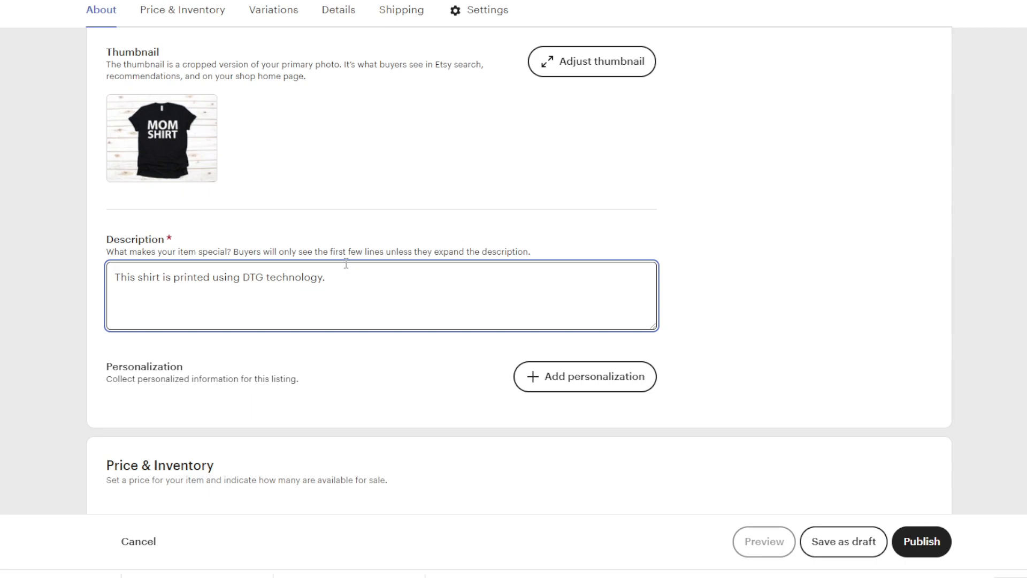
pyautogui.write('This shirt is 100% cotton')
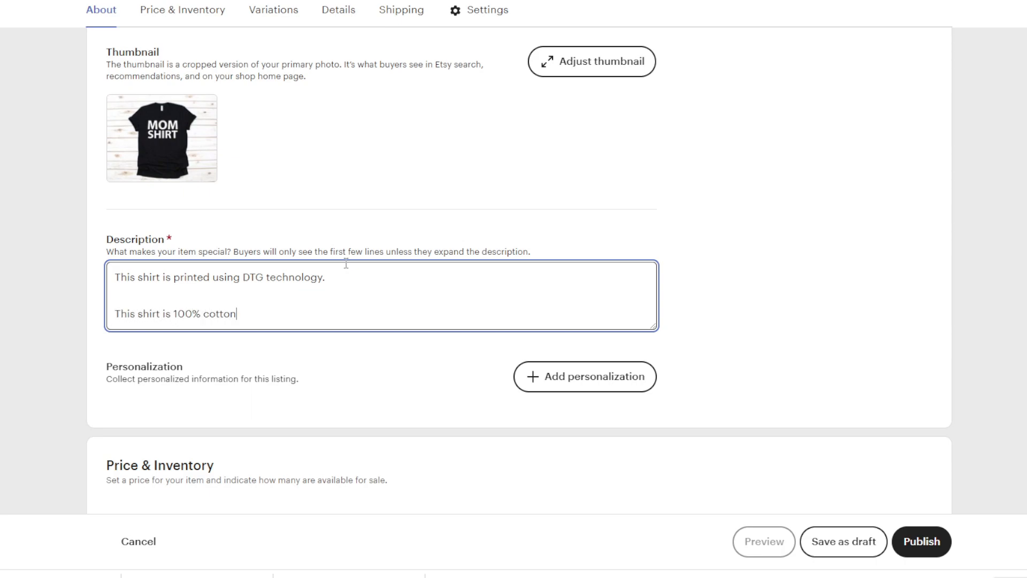
pyautogui.write('. Pre Shrunk.')
pyautogui.scroll(-3, 351, 312)
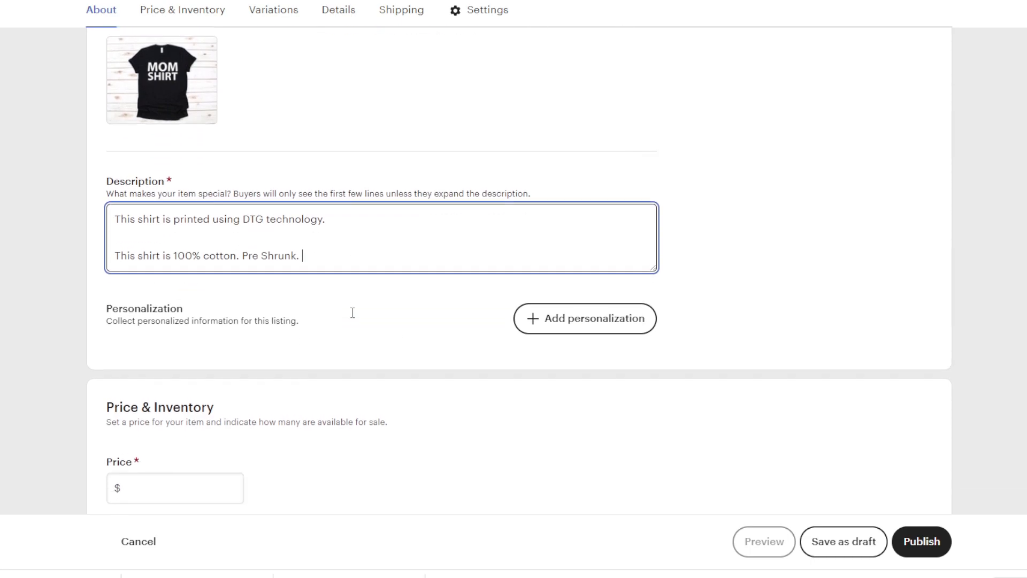
pyautogui.scroll(-1, 377, 266)
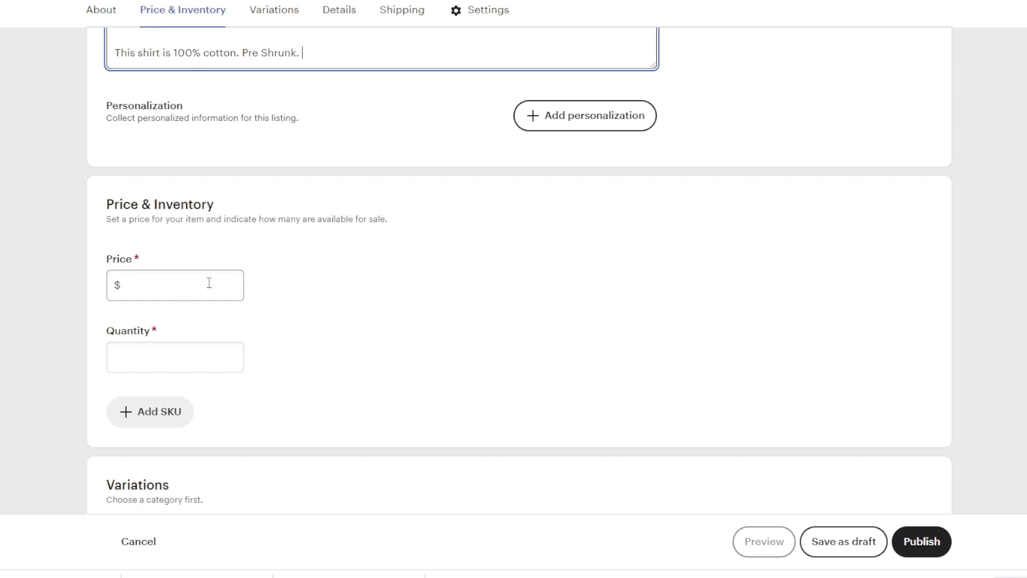
# Set the listing's available quantity to 999
pyautogui.scroll(-1, 235, 300)
pyautogui.click(235, 300)
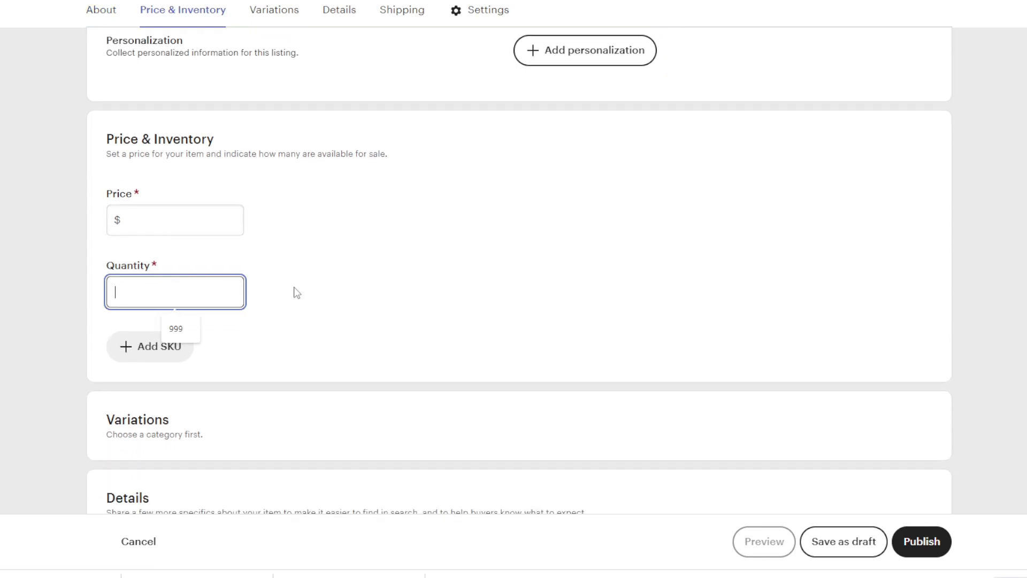
pyautogui.write('999')
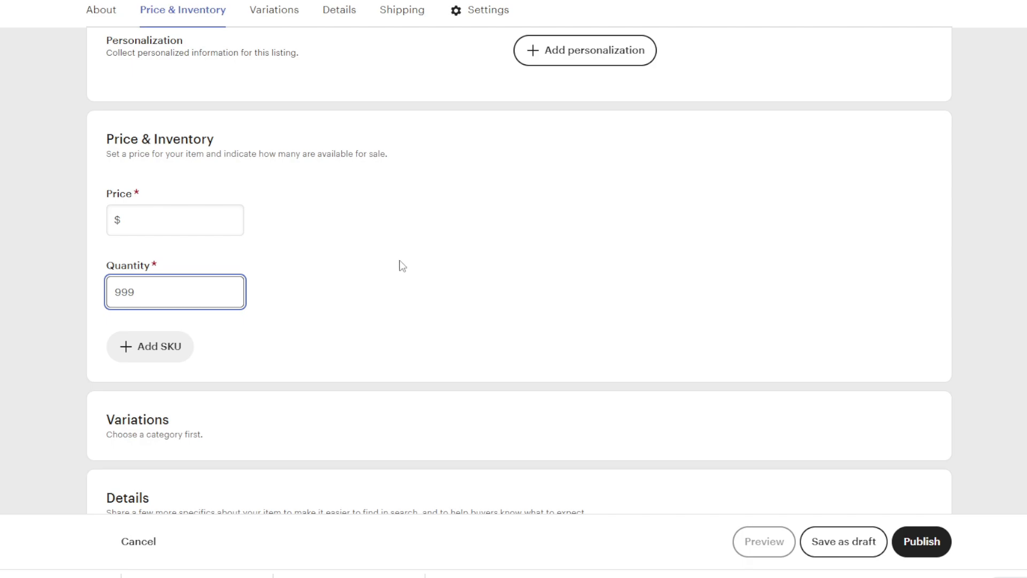
# Look through the price, variations and details sections to see which listing information must be filled in
pyautogui.scroll(-1, 395, 263)
pyautogui.scroll(-1, 389, 261)
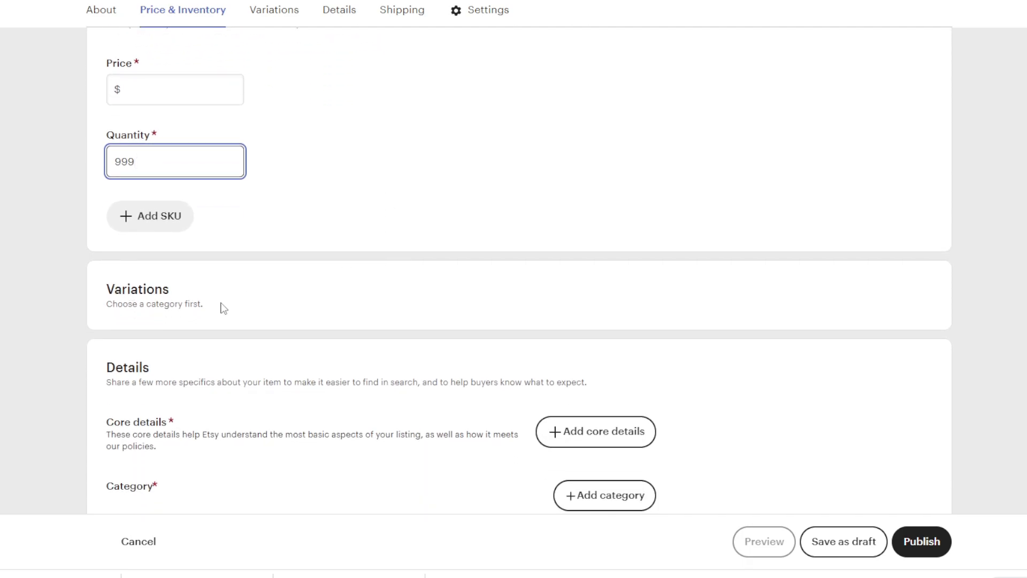
pyautogui.scroll(-2, 166, 302)
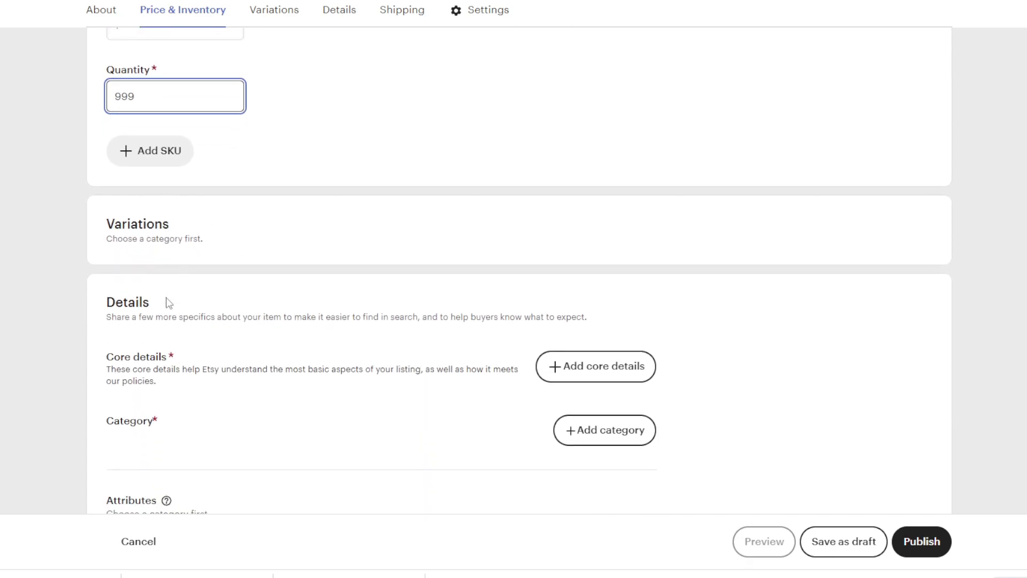
pyautogui.scroll(-2, 192, 298)
pyautogui.scroll(4, 193, 299)
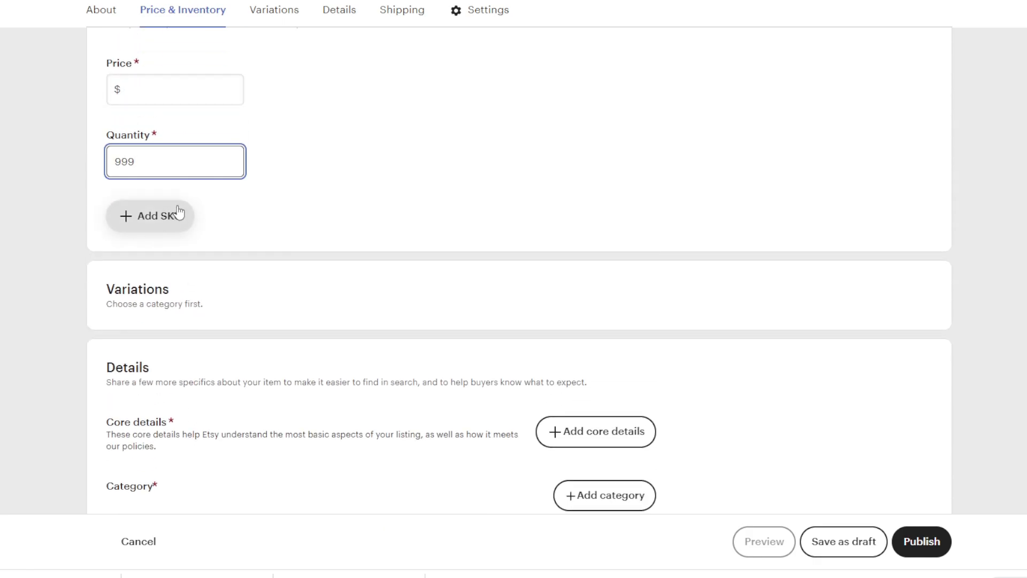
pyautogui.press('Tab')
pyautogui.click(347, 223)
pyautogui.scroll(3, 307, 243)
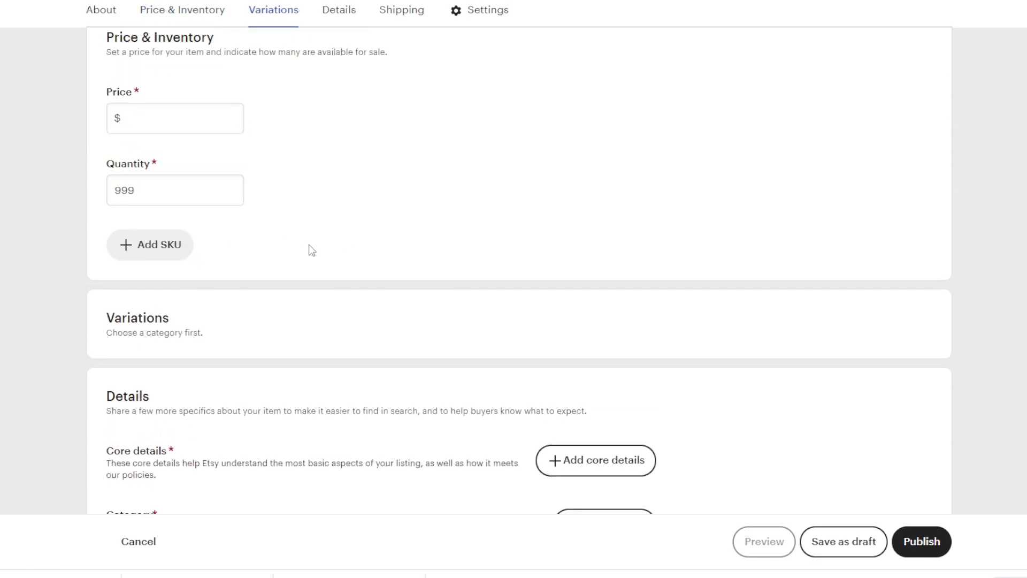
pyautogui.scroll(3, 308, 250)
pyautogui.scroll(-7, 300, 256)
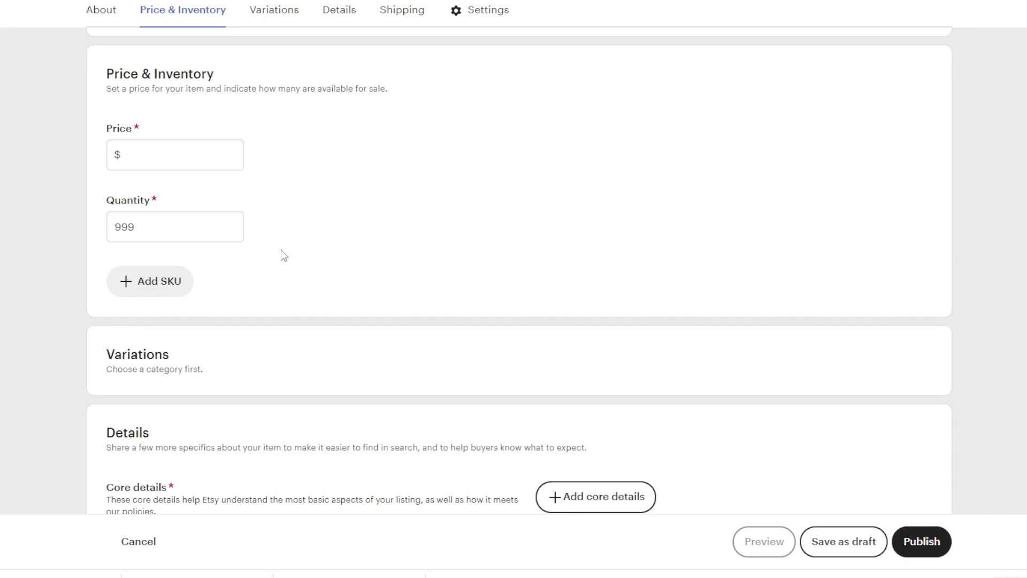
pyautogui.scroll(-5, 278, 266)
pyautogui.scroll(3, 273, 269)
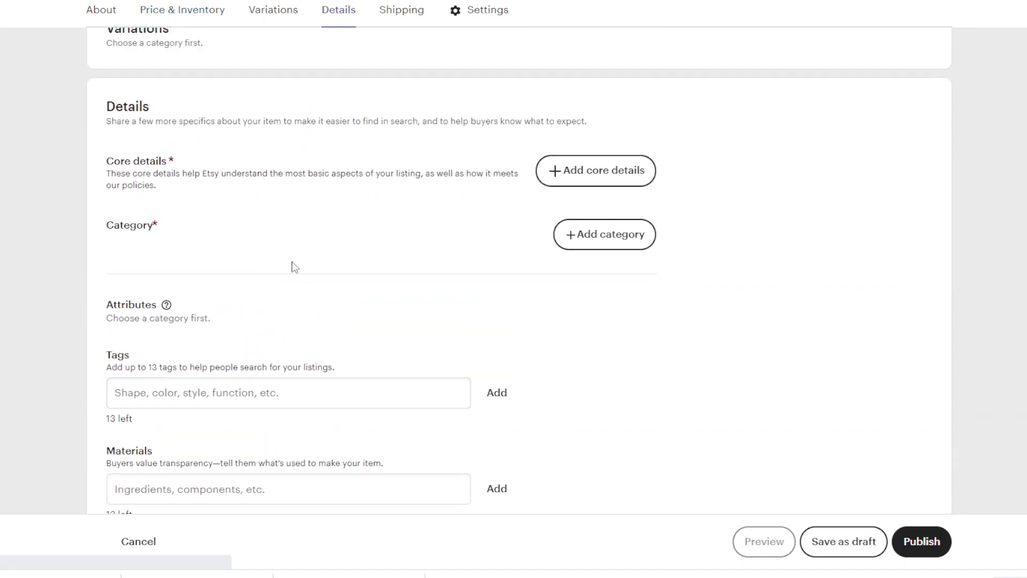
pyautogui.scroll(2, 218, 227)
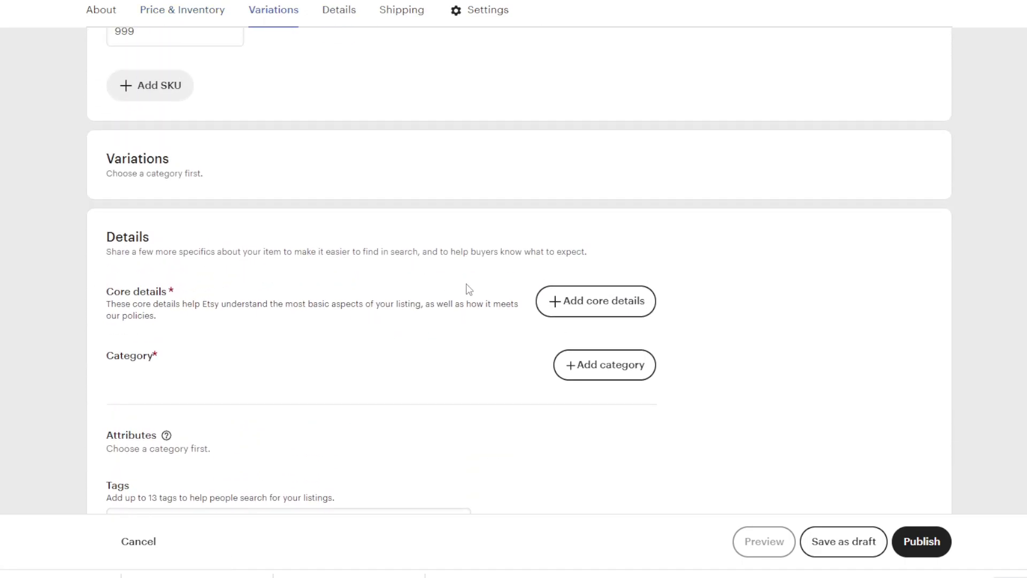
# Add core details for a physical item: made by "I did", a finished product, Made To Order, and apply them
pyautogui.click(571, 310)
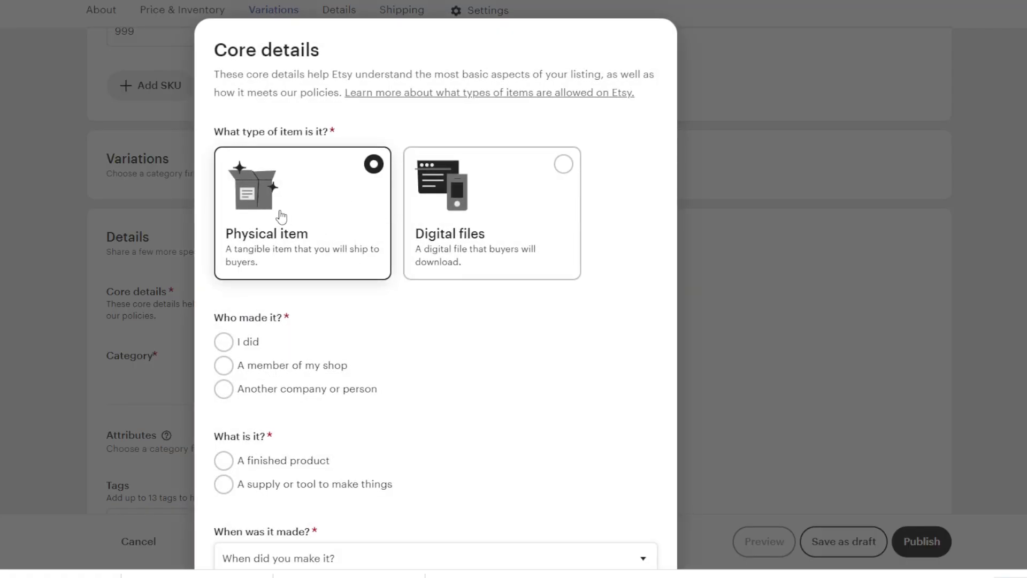
pyautogui.scroll(-1, 436, 268)
pyautogui.click(254, 278)
pyautogui.scroll(-2, 255, 283)
pyautogui.click(227, 267)
pyautogui.click(329, 367)
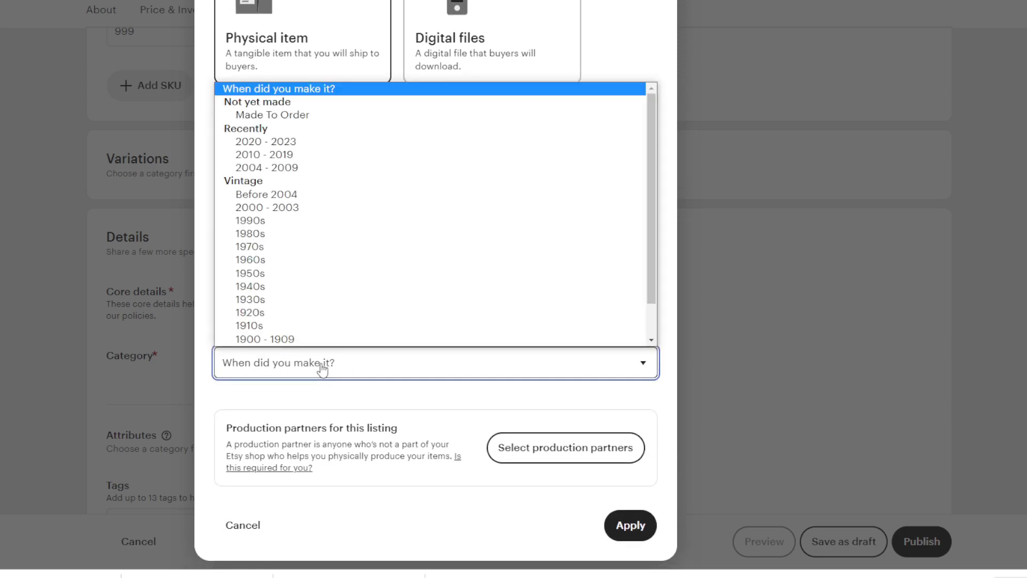
pyautogui.click(293, 115)
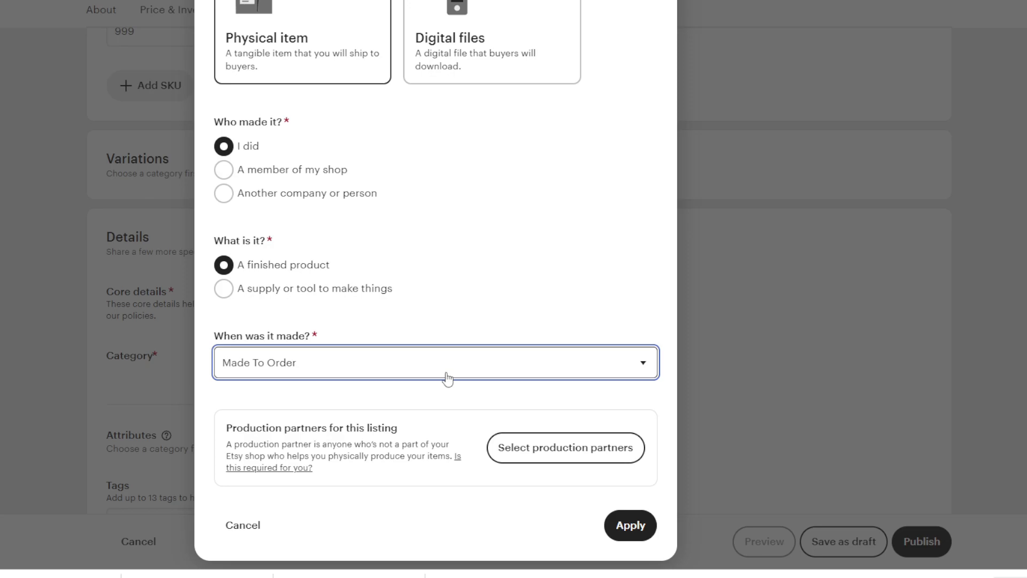
pyautogui.click(629, 525)
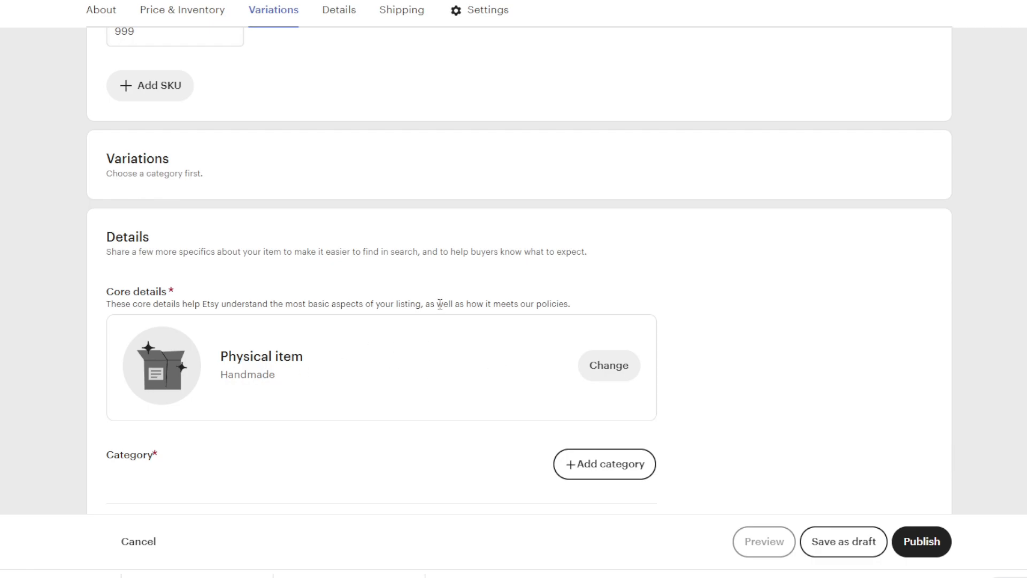
# Search for "shirts" and set the category to T-shirts under Gender-Neutral Adult Clothing, Tops & Tees
pyautogui.scroll(-1, 385, 296)
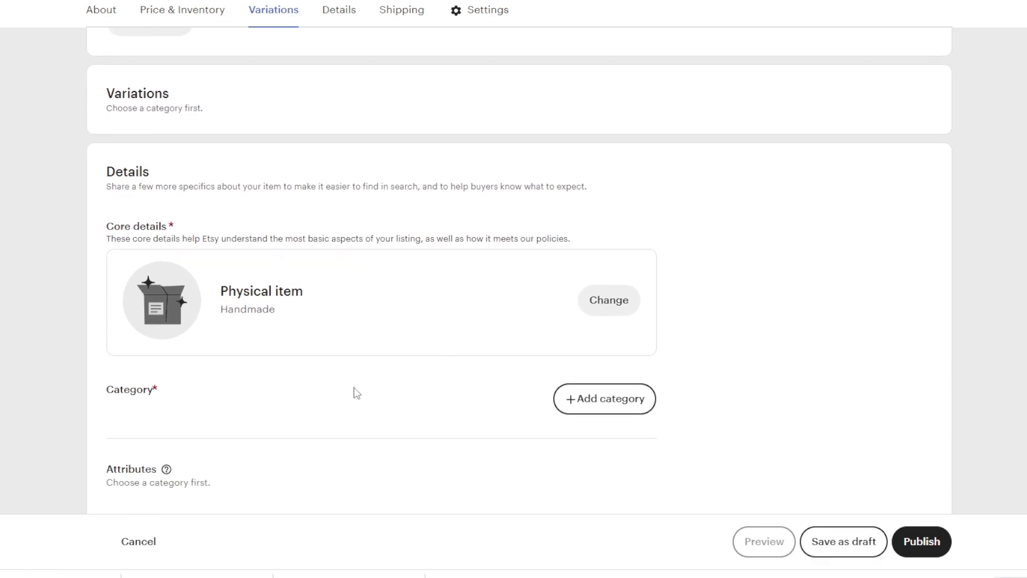
pyautogui.click(578, 405)
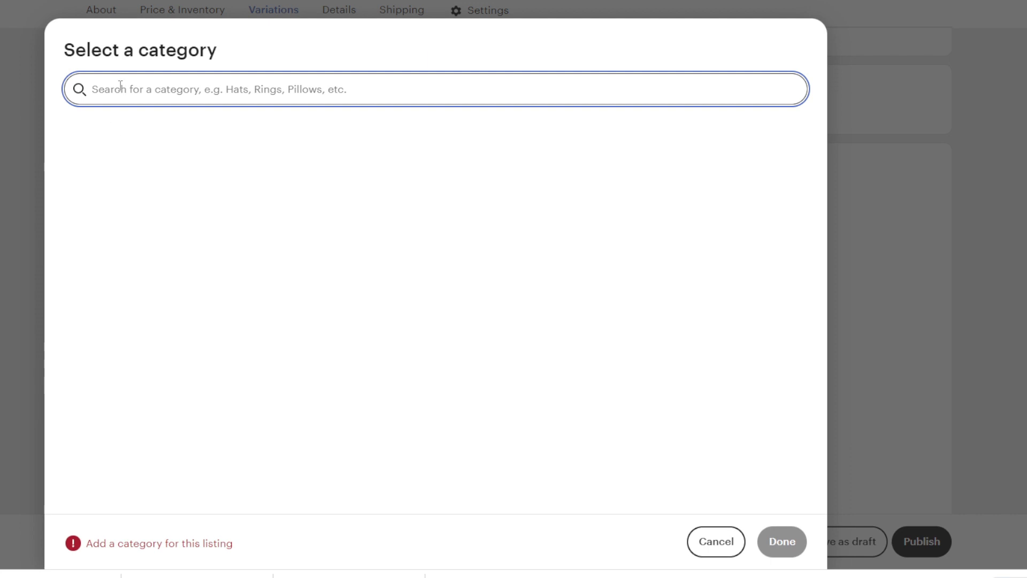
pyautogui.write('shirts')
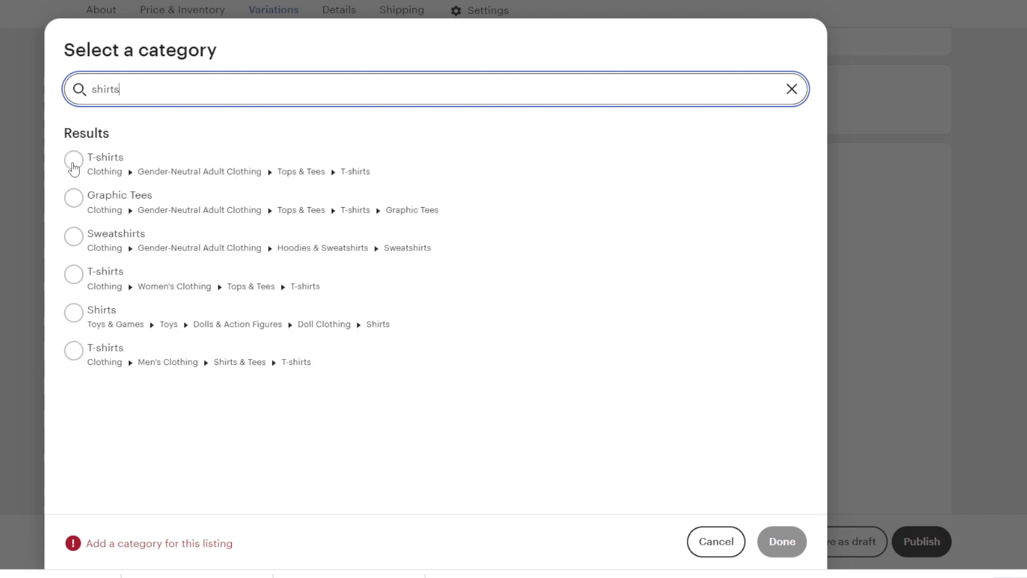
pyautogui.click(75, 160)
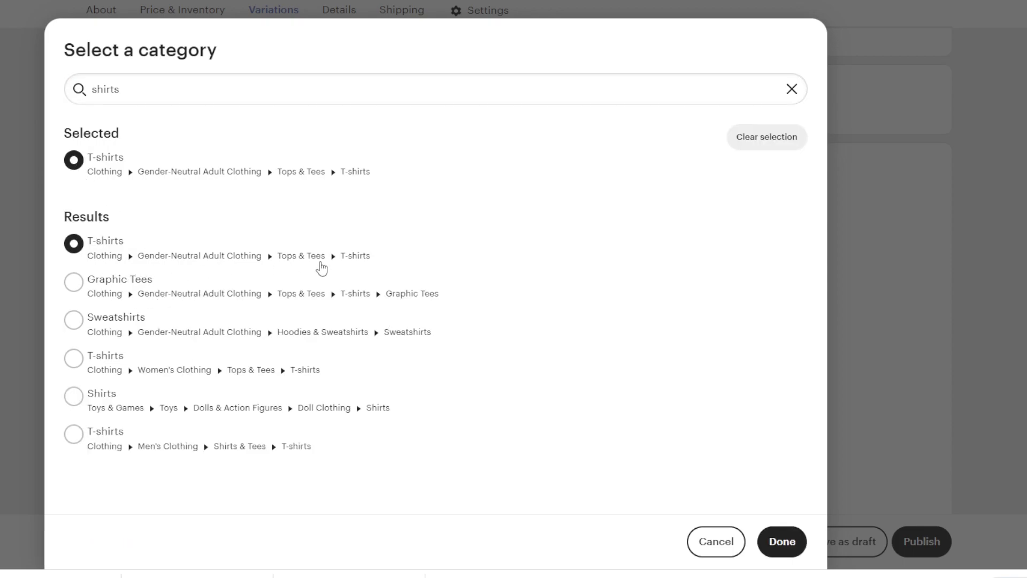
pyautogui.click(780, 535)
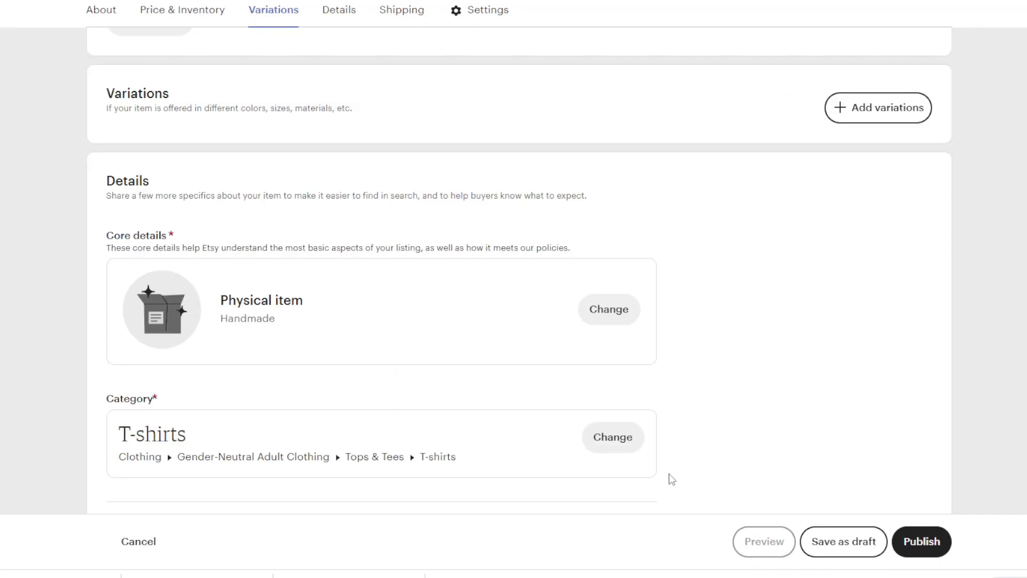
# Review the category, color attributes, price and variations sections of the listing form
pyautogui.scroll(-1, 380, 361)
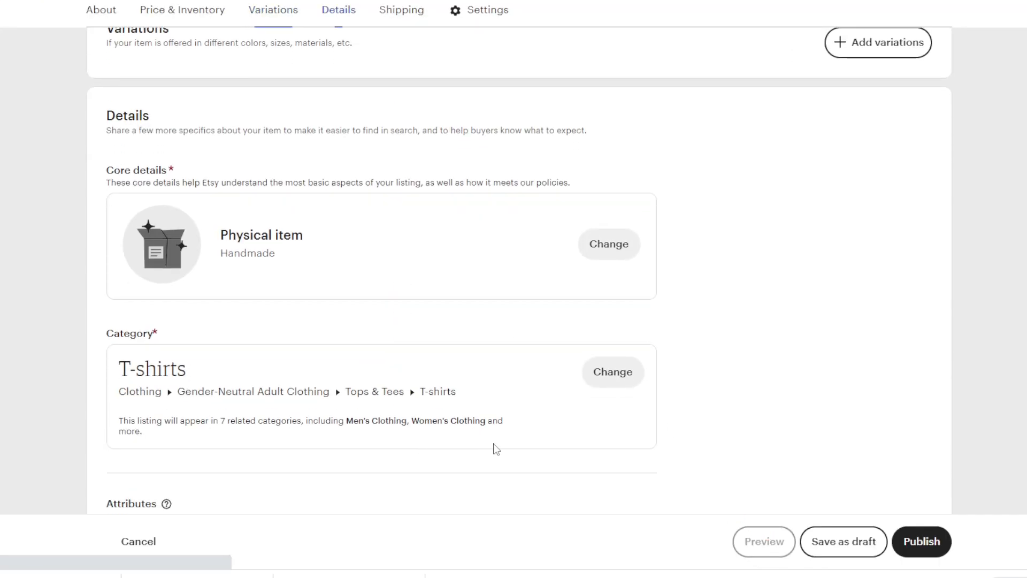
pyautogui.scroll(-1, 490, 444)
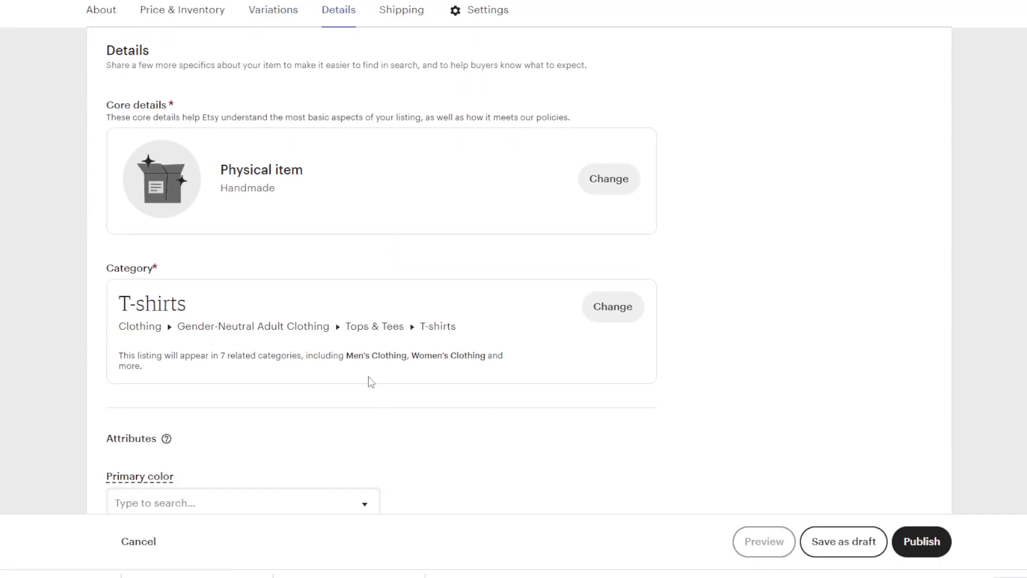
pyautogui.scroll(2, 433, 353)
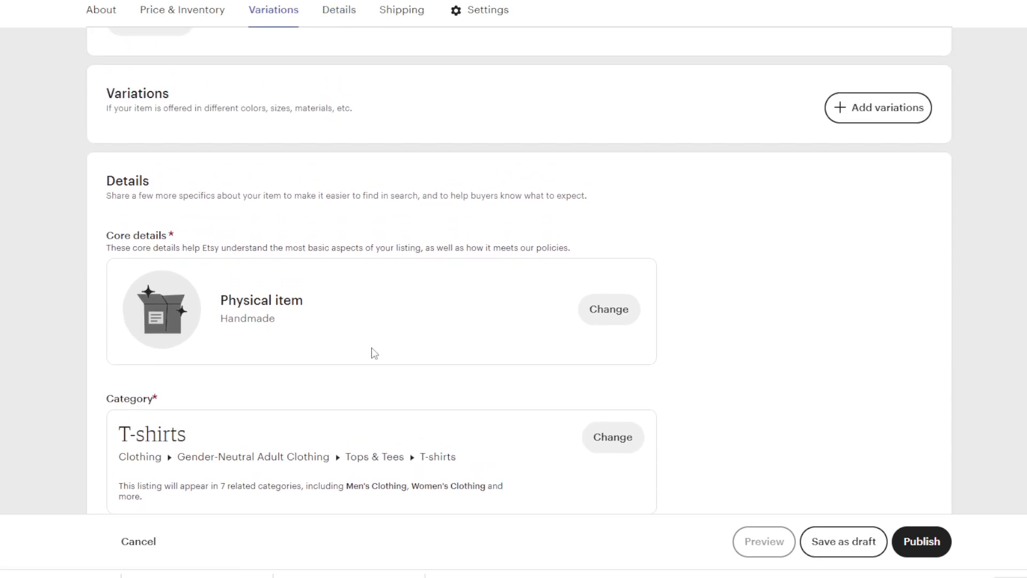
pyautogui.scroll(-2, 420, 464)
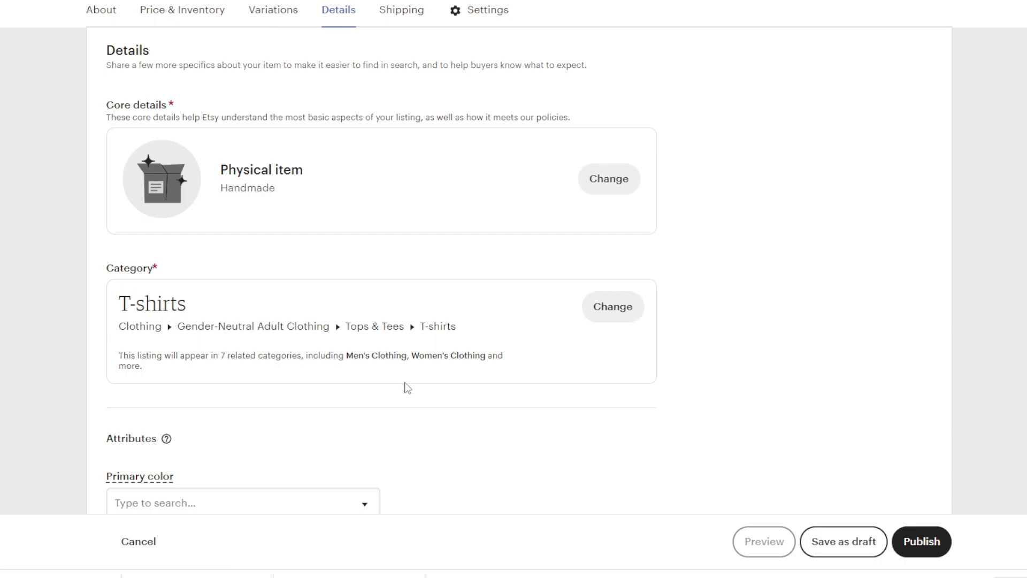
pyautogui.scroll(15, 405, 388)
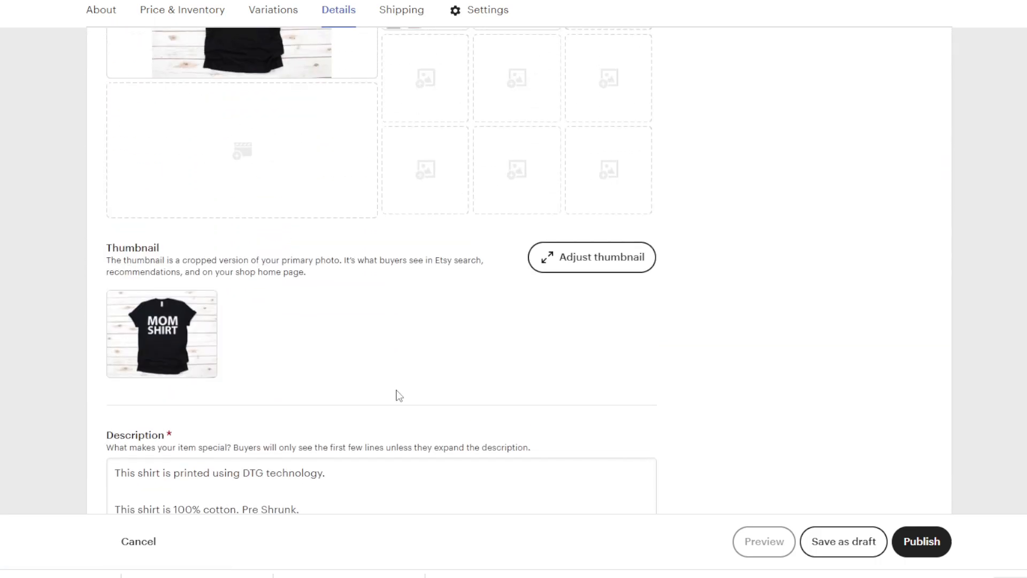
pyautogui.scroll(-1, 157, 282)
pyautogui.scroll(-8, 201, 305)
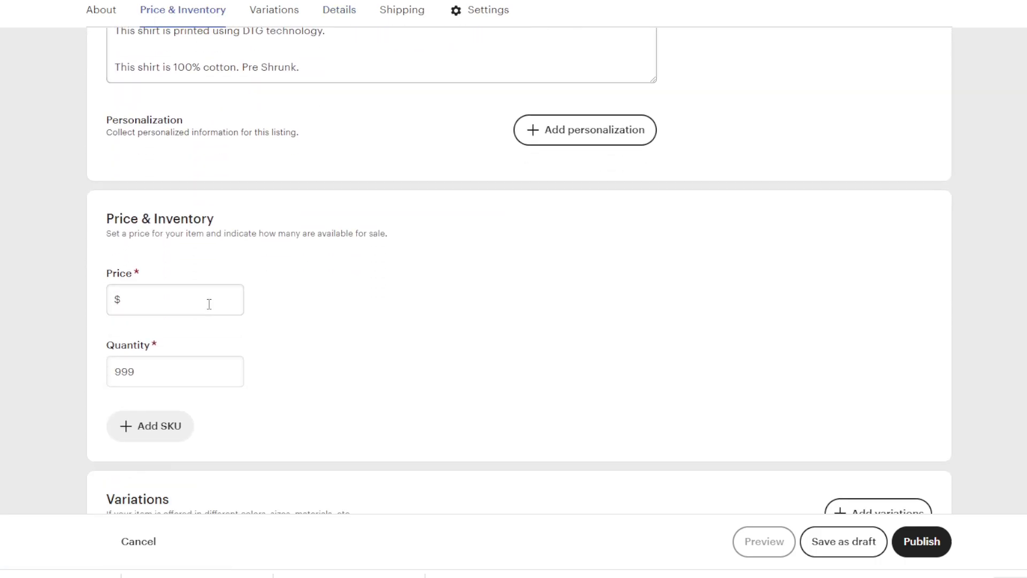
pyautogui.scroll(-2, 321, 319)
pyautogui.scroll(-2, 334, 316)
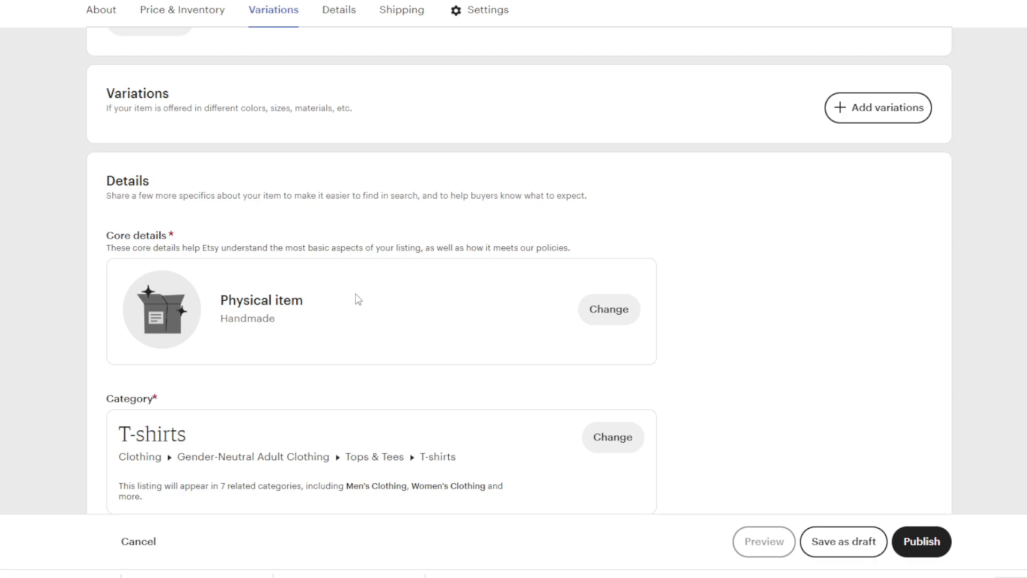
pyautogui.scroll(-4, 358, 300)
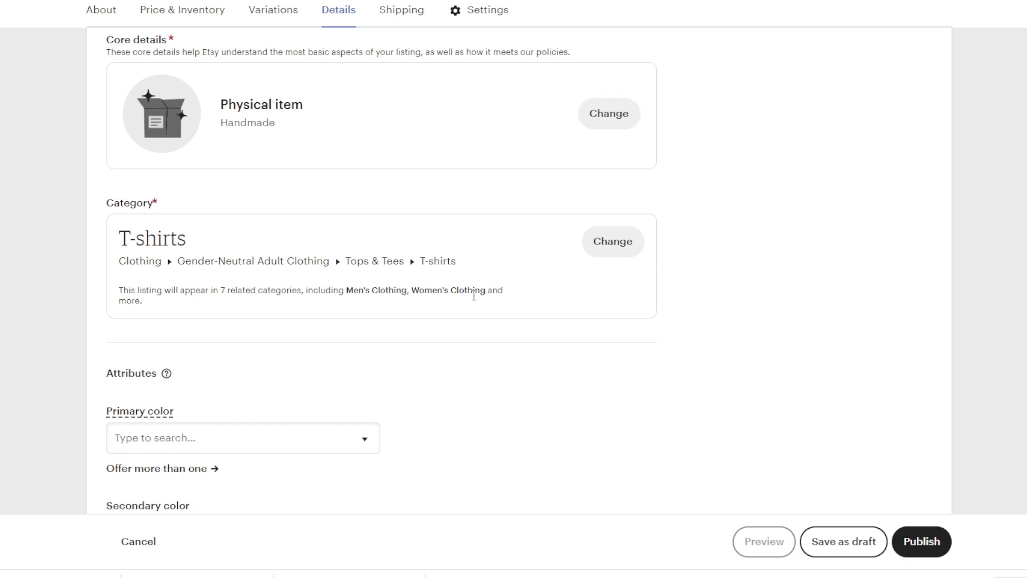
pyautogui.scroll(-1, 476, 289)
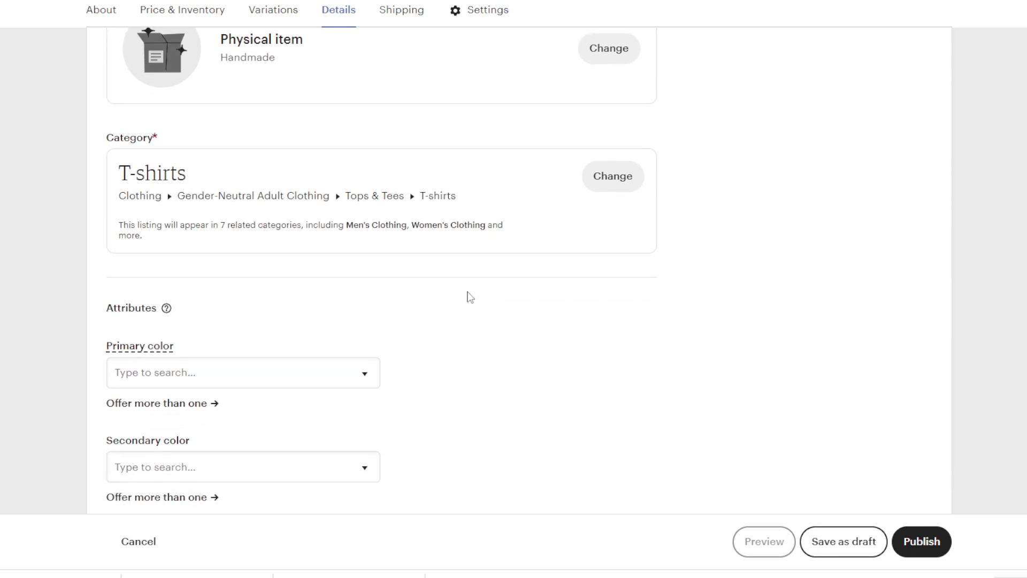
pyautogui.scroll(-1, 551, 289)
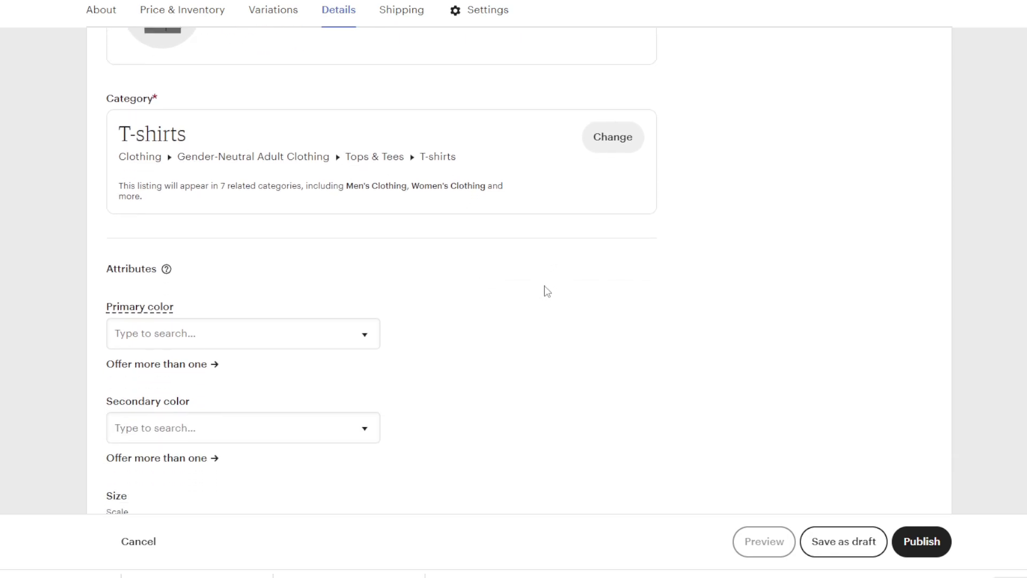
pyautogui.scroll(4, 514, 280)
pyautogui.scroll(2, 511, 274)
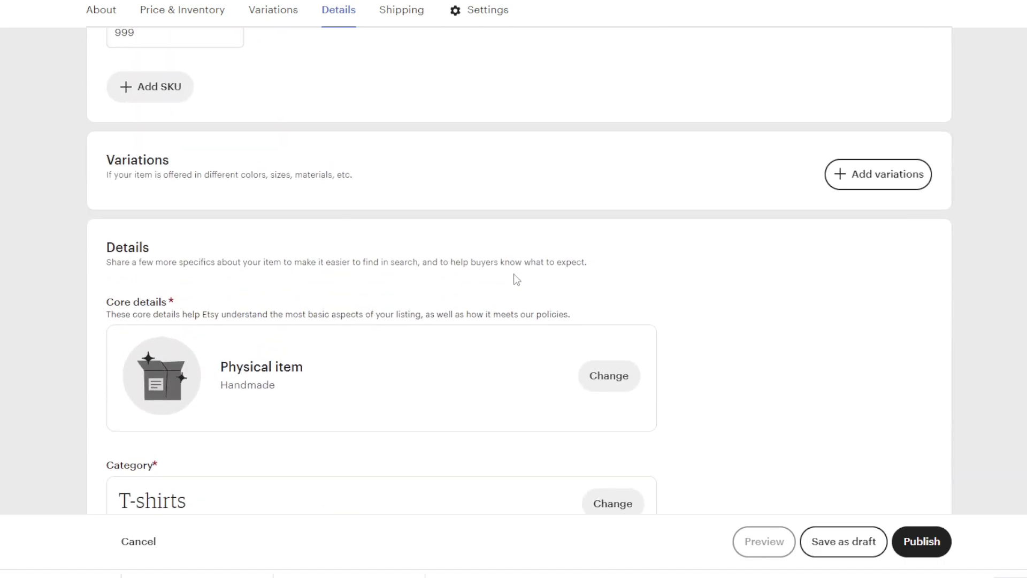
# Create a custom variation for the listing and name it "Unisex Shirt Sizes"
pyautogui.click(841, 172)
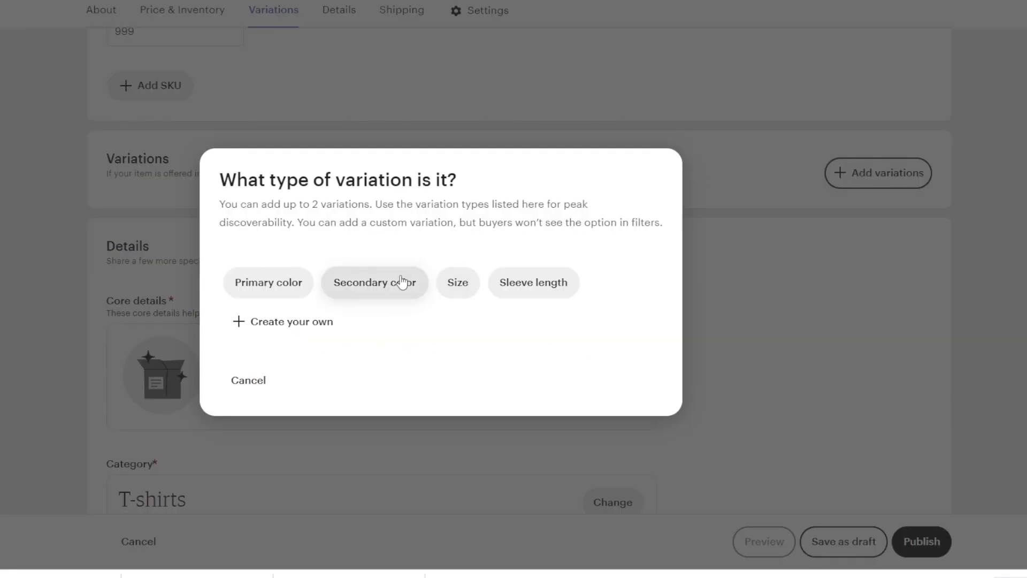
pyautogui.click(289, 333)
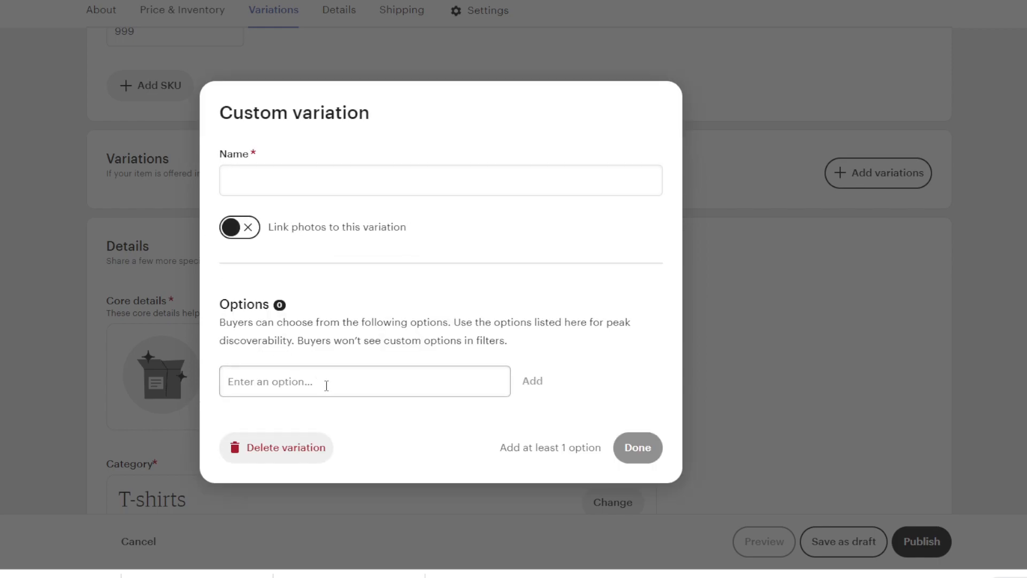
pyautogui.click(313, 182)
pyautogui.write('Shirt Sizes')
pyautogui.hotkey('ctrl', 'a')
pyautogui.press('BackSpace')
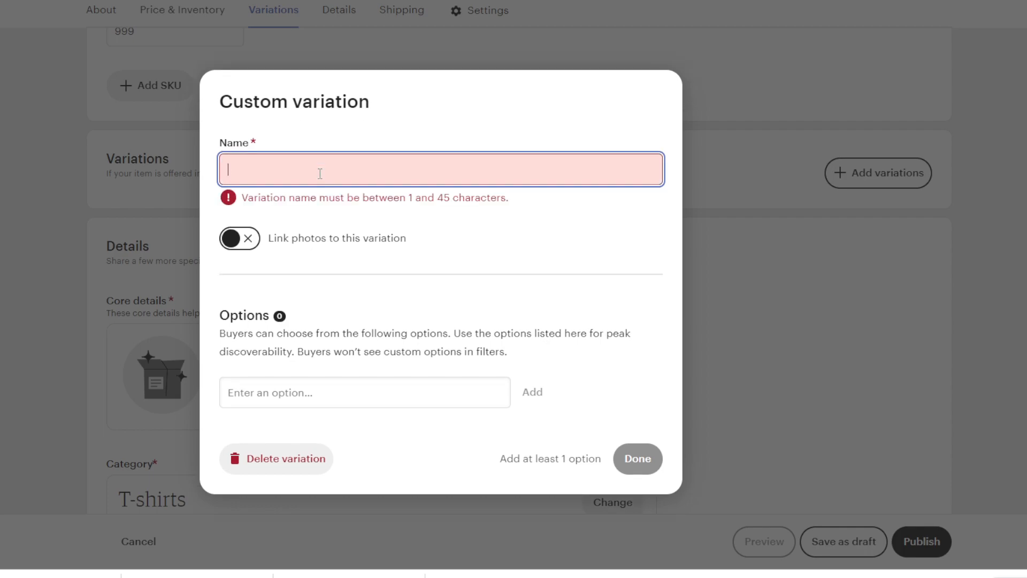
pyautogui.write('Unisex Shirt Sizes')
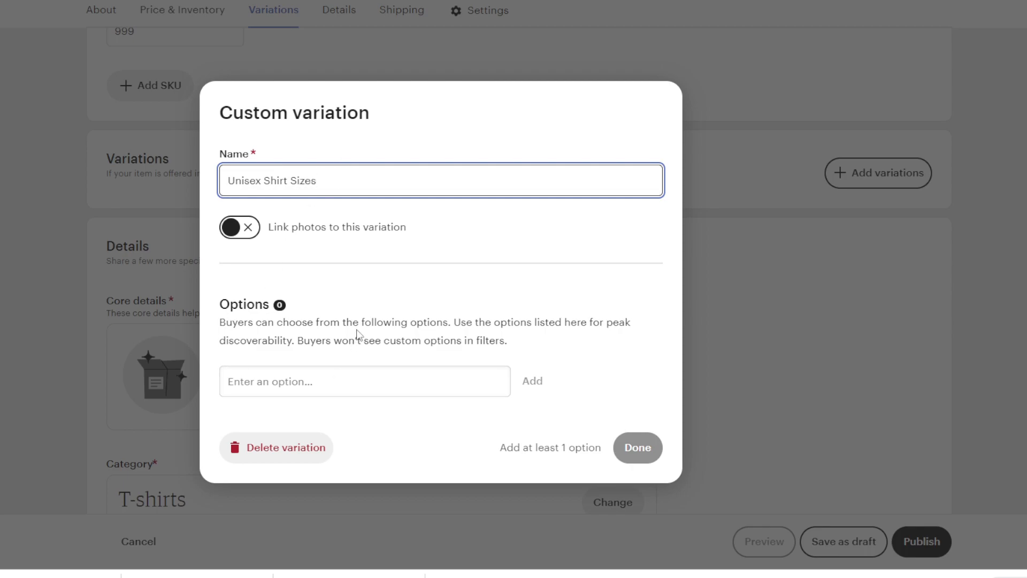
# Add the options XS and S to the Unisex Shirt Sizes variation and delete the mistyped MN option
pyautogui.click(285, 384)
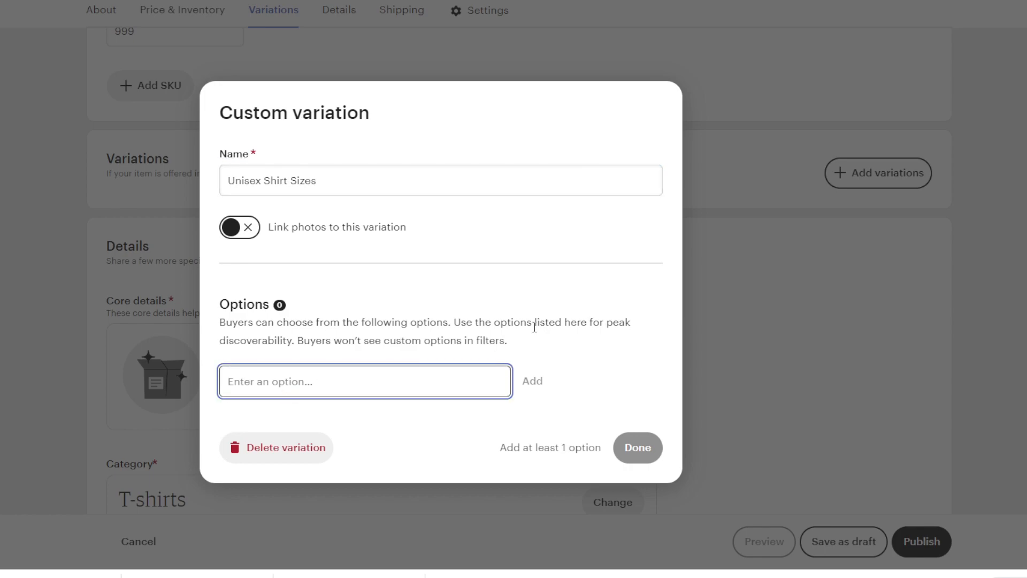
pyautogui.write('XS')
pyautogui.press('Return')
pyautogui.write('S')
pyautogui.press('Return')
pyautogui.write('MN')
pyautogui.click(534, 330)
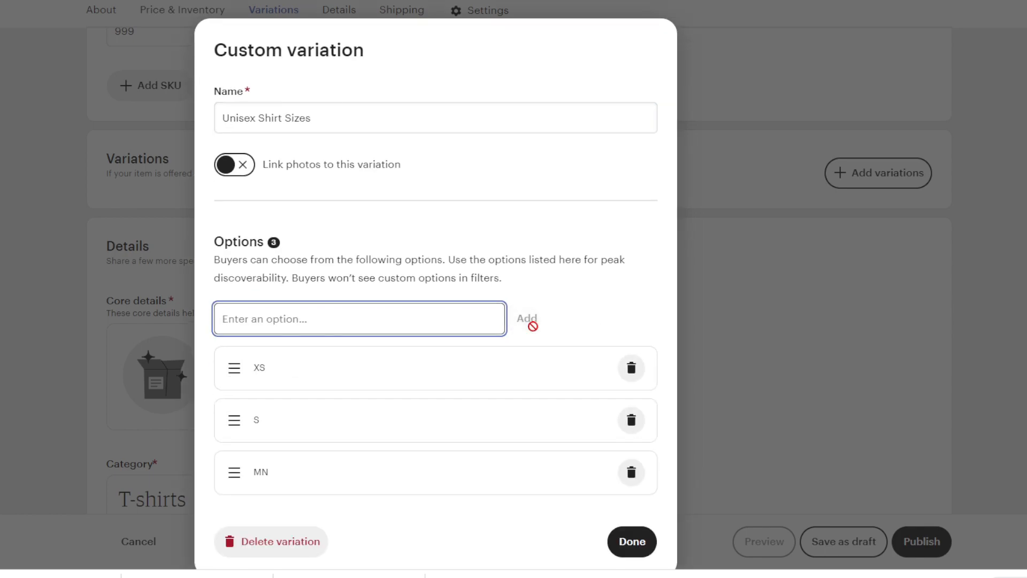
pyautogui.click(632, 473)
# Add the options M, L, XL and 2XL to the Unisex Shirt Sizes variation and save it
pyautogui.click(316, 328)
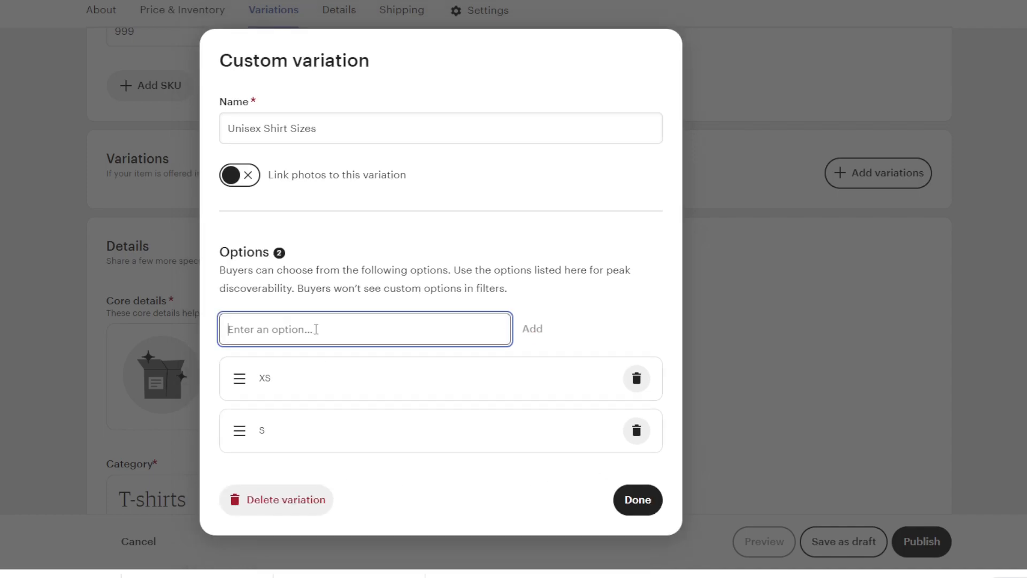
pyautogui.write('M')
pyautogui.press('Return')
pyautogui.write('L')
pyautogui.press('Return')
pyautogui.write('XL')
pyautogui.press('Return')
pyautogui.write('2XL')
pyautogui.press('Return')
pyautogui.scroll(-3, 316, 327)
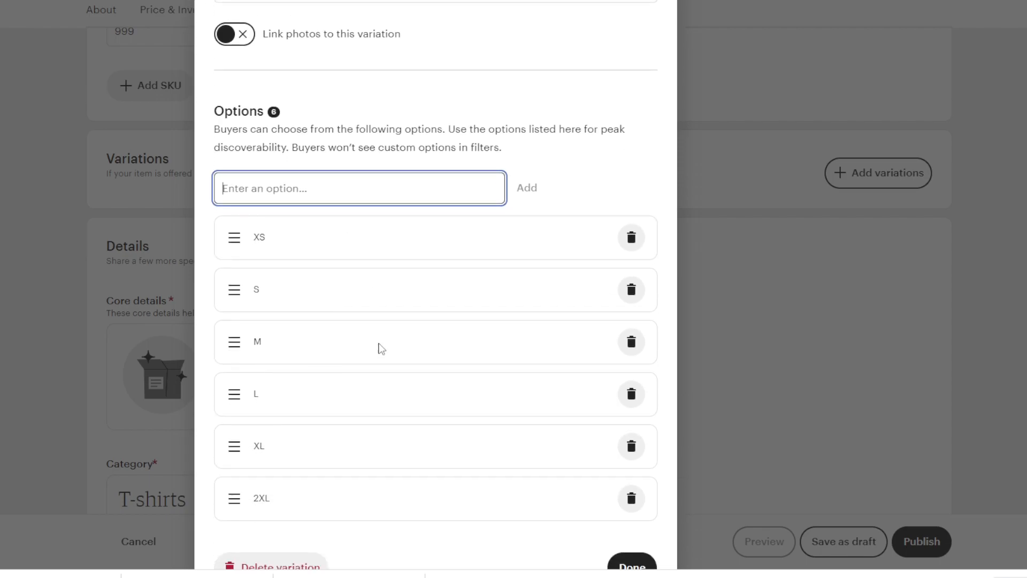
pyautogui.scroll(3, 401, 287)
pyautogui.scroll(-4, 521, 346)
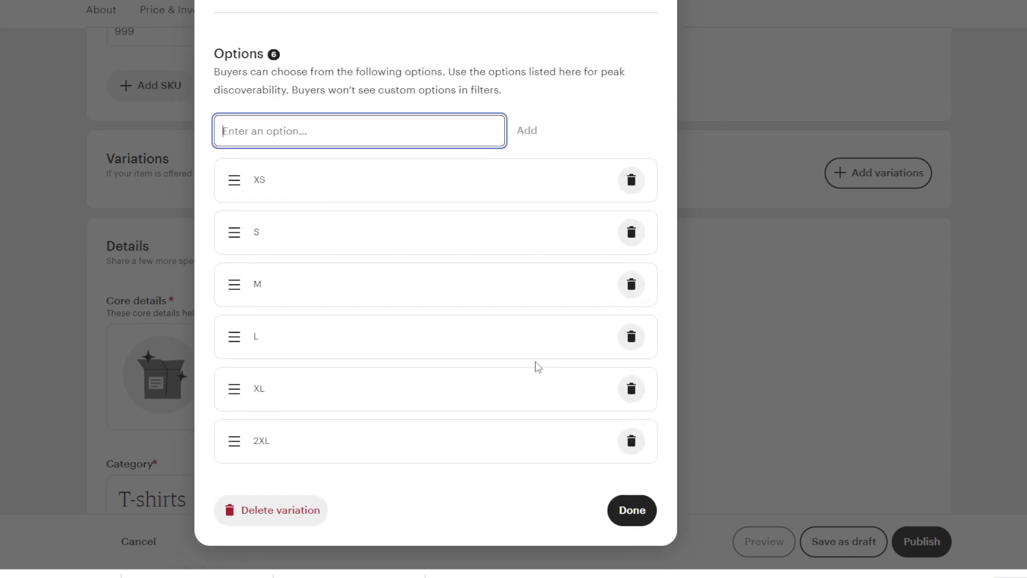
pyautogui.click(621, 522)
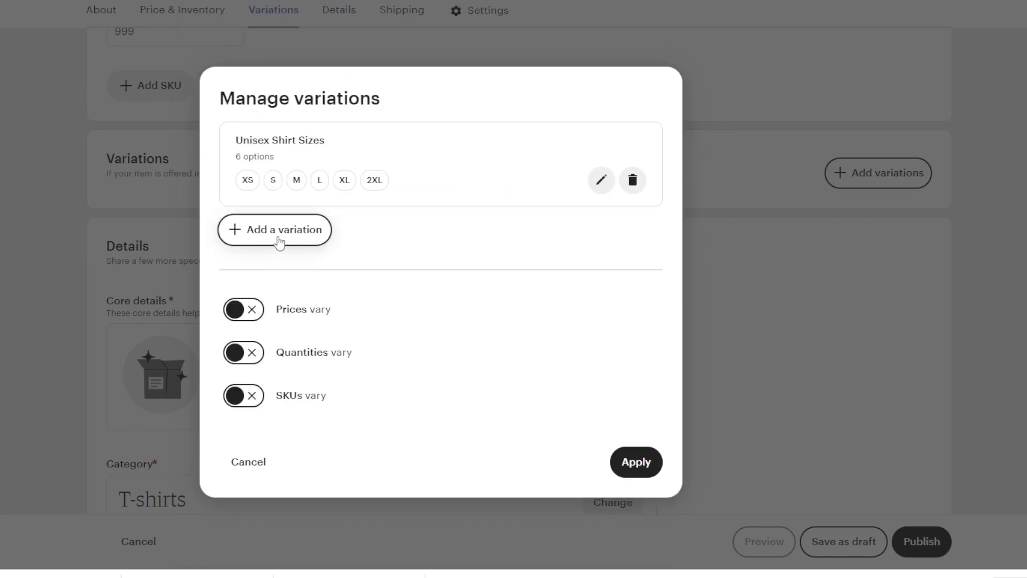
# Create a second custom variation and name it "Shirt Color"
pyautogui.click(282, 240)
pyautogui.click(304, 330)
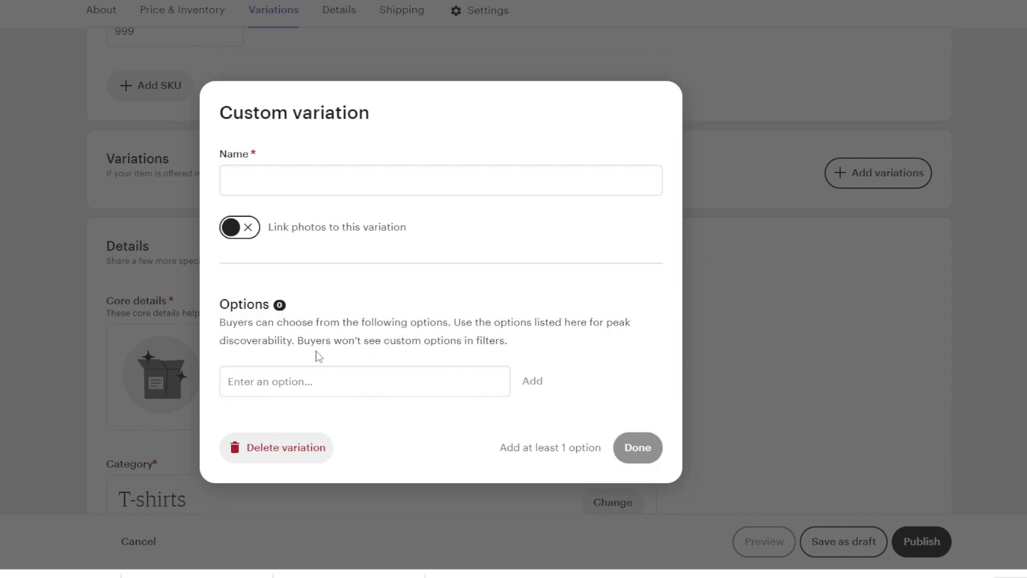
pyautogui.click(259, 182)
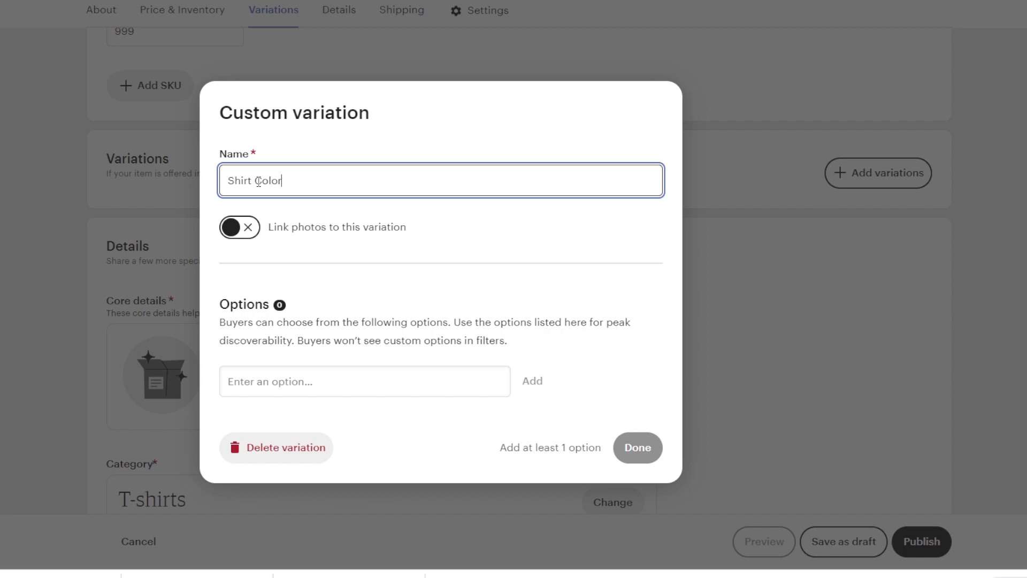
# Add the options Black, Grey and Navy to the Shirt Color variation
pyautogui.click(275, 380)
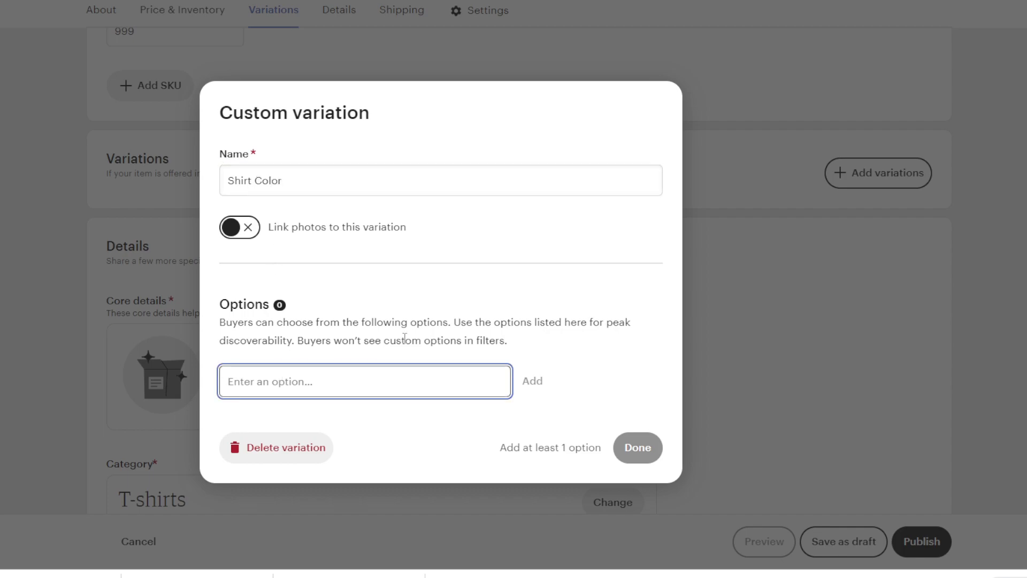
pyautogui.write('Black')
pyautogui.press('Return')
pyautogui.write('Grey')
pyautogui.press('Return')
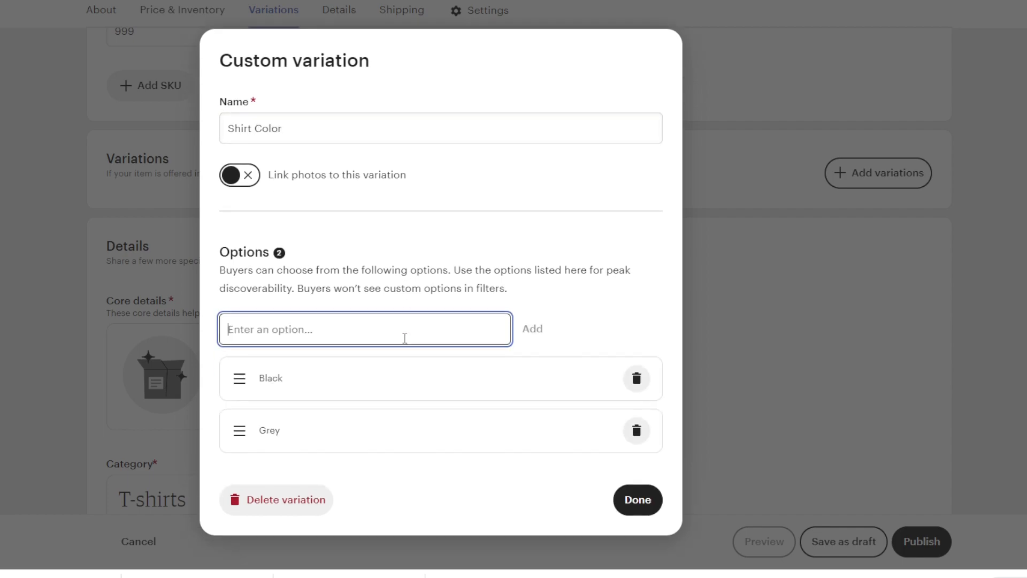
pyautogui.write('Navy')
pyautogui.press('Return')
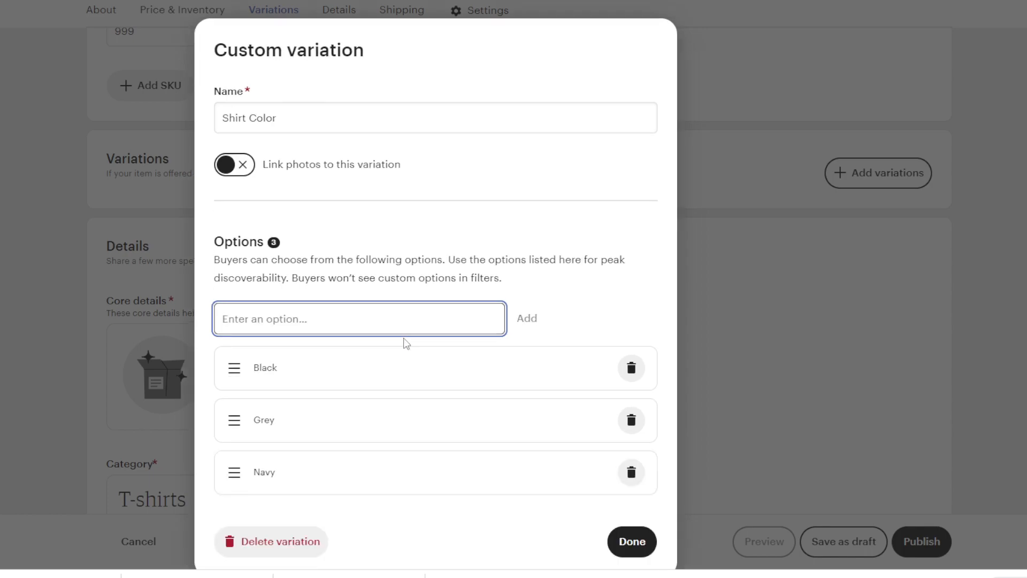
# Add the options Red, Pink and Green to the Shirt Color variation and save it
pyautogui.write('Red')
pyautogui.press('Return')
pyautogui.write('Pink')
pyautogui.press('Return')
pyautogui.write('Green')
pyautogui.press('Return')
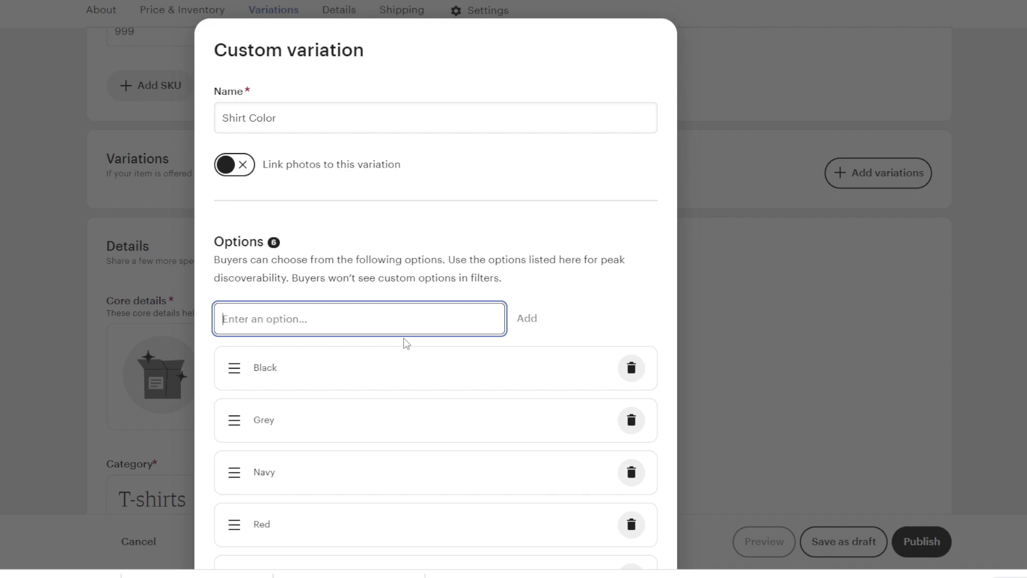
pyautogui.scroll(-4, 407, 332)
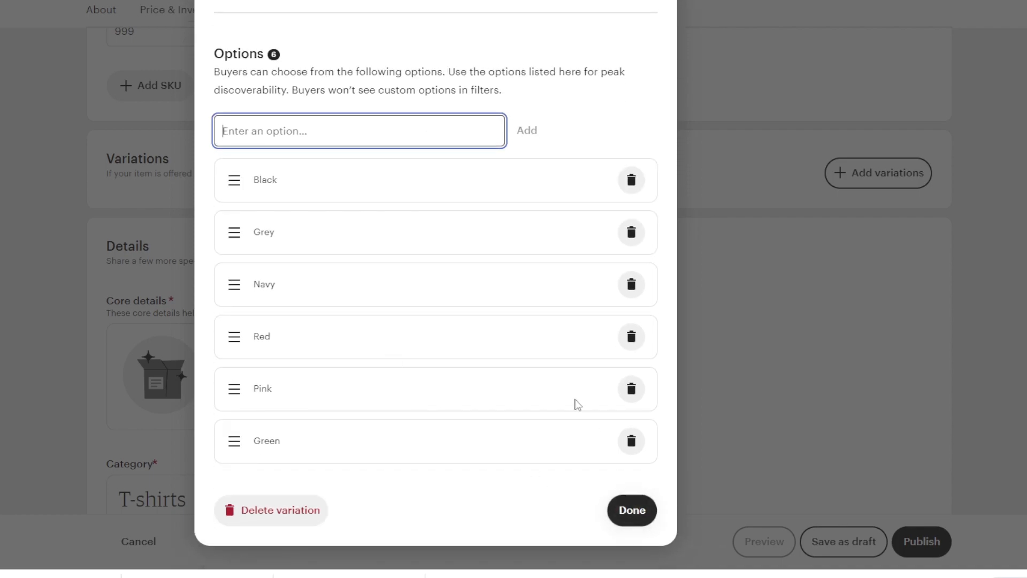
pyautogui.scroll(4, 458, 298)
pyautogui.scroll(-4, 458, 298)
pyautogui.click(622, 559)
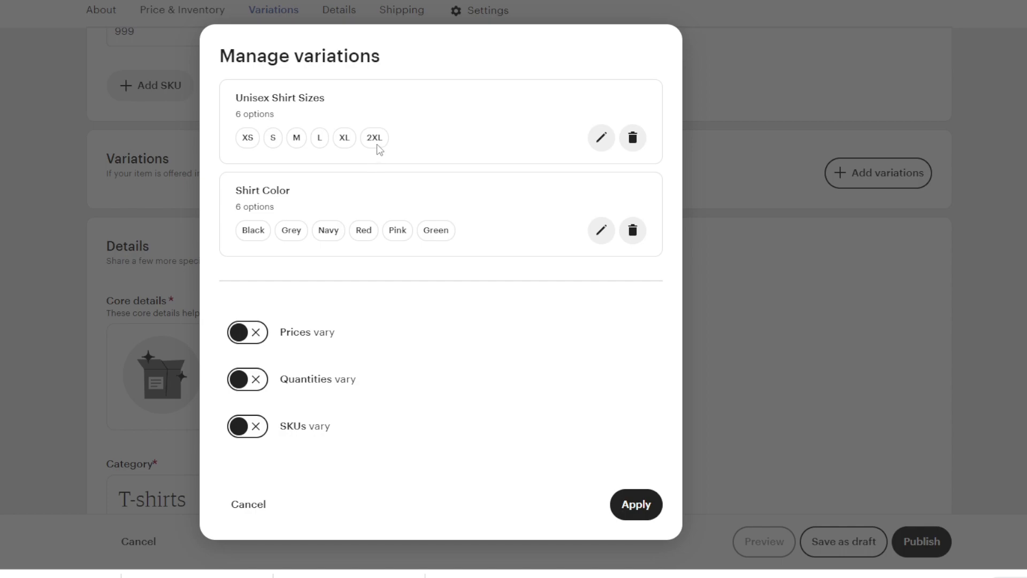
# Make prices vary for each of the Unisex Shirt Sizes only and apply the variations
pyautogui.click(247, 335)
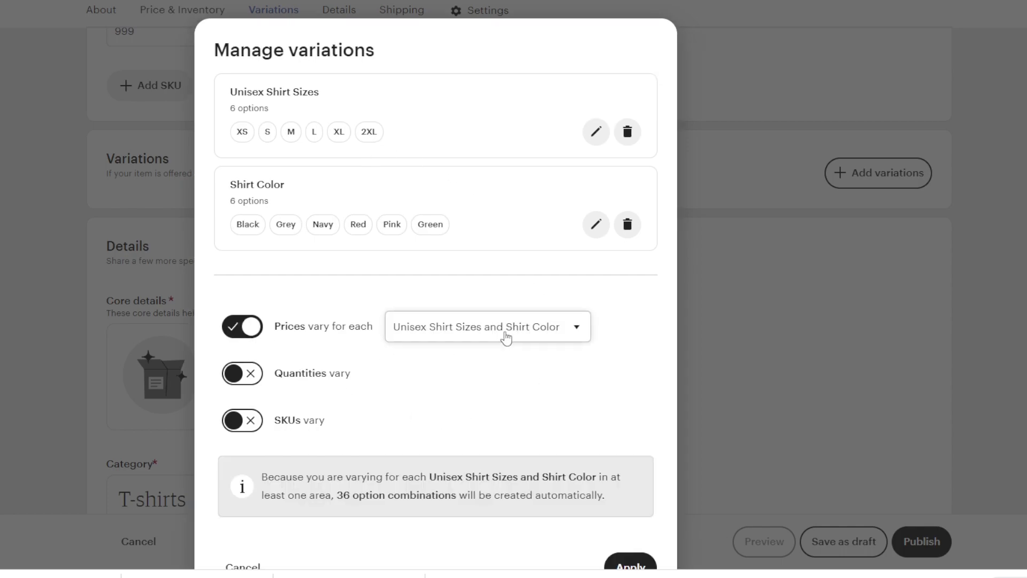
pyautogui.click(505, 338)
pyautogui.click(460, 361)
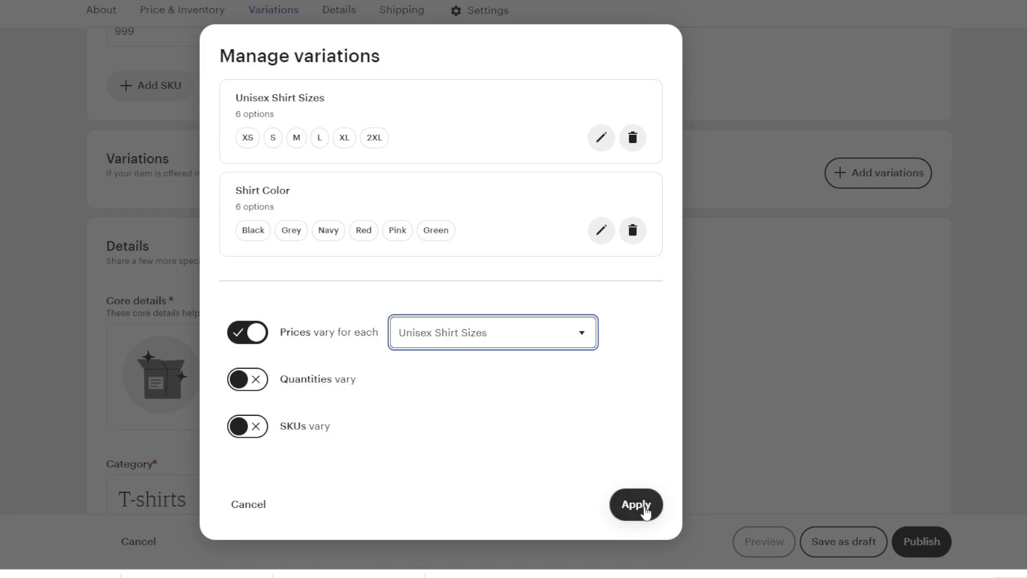
pyautogui.click(641, 508)
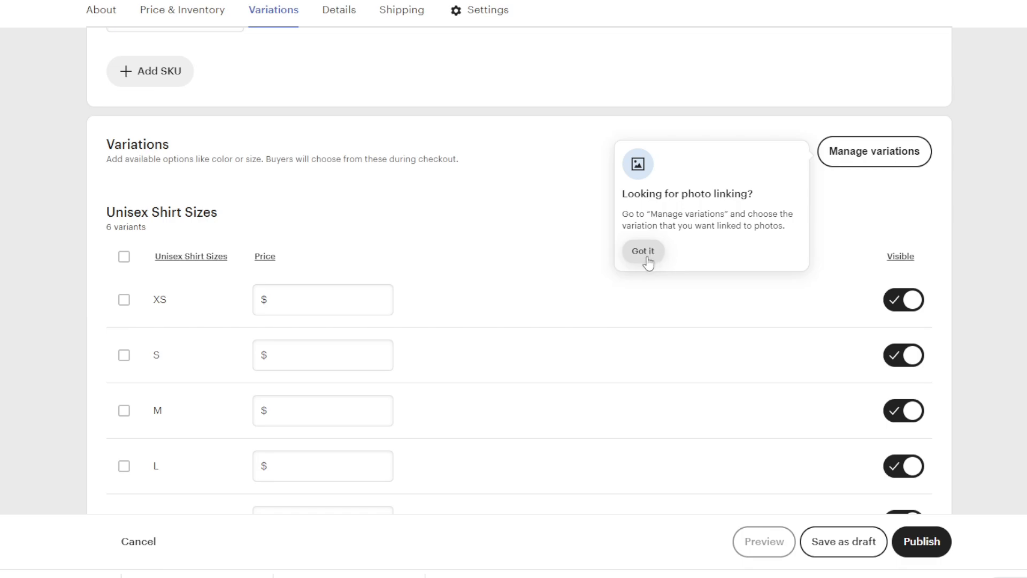
# Review the variation settings without changes, dismiss the photo linking tip, and look over the listing's photos and price section
pyautogui.click(863, 154)
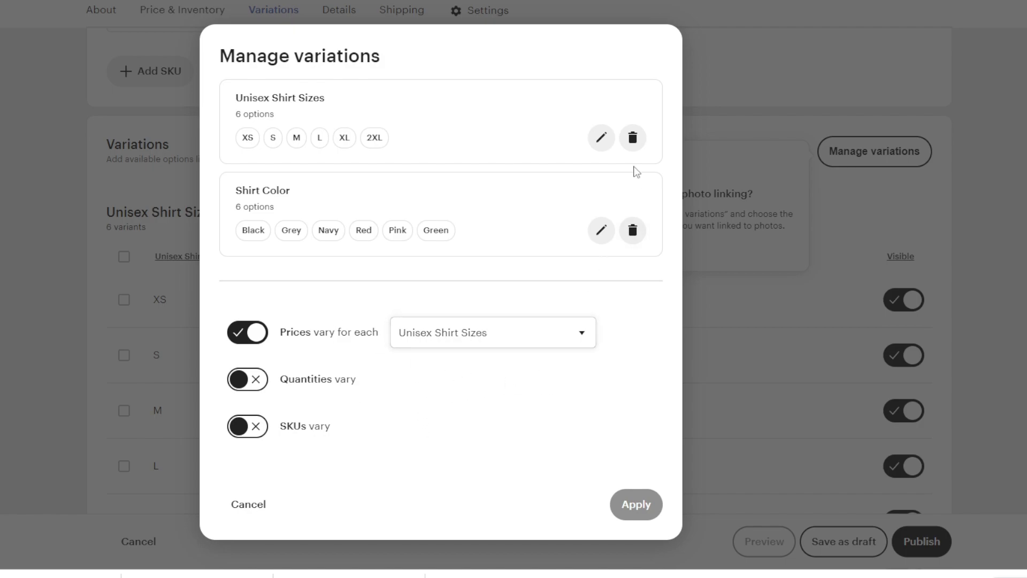
pyautogui.click(248, 503)
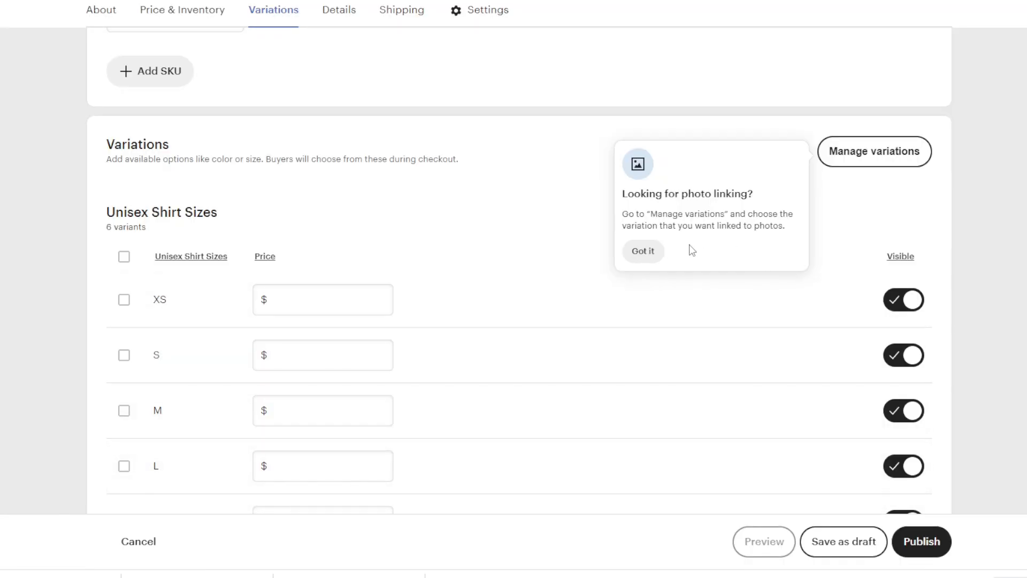
pyautogui.click(653, 255)
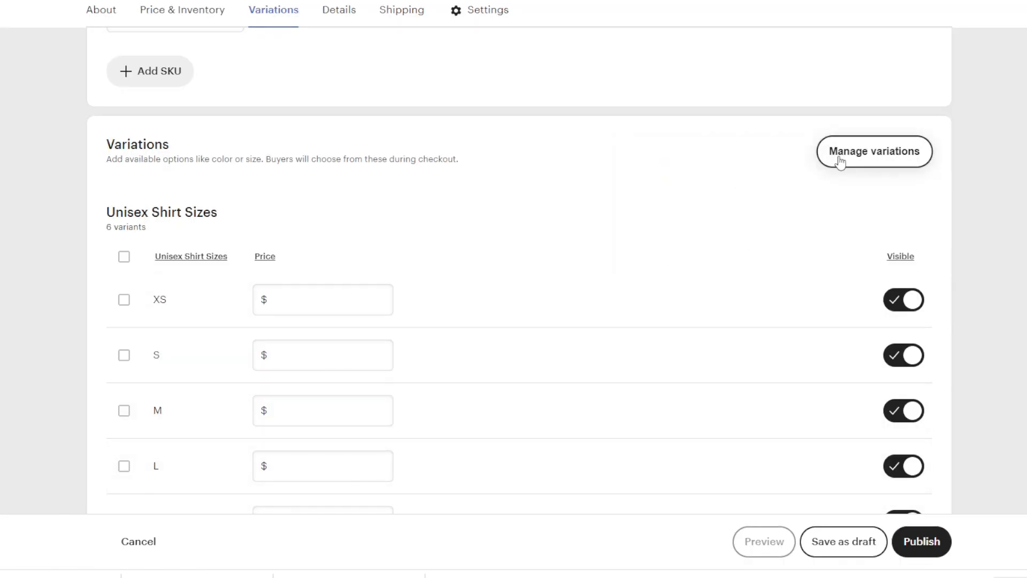
pyautogui.click(839, 159)
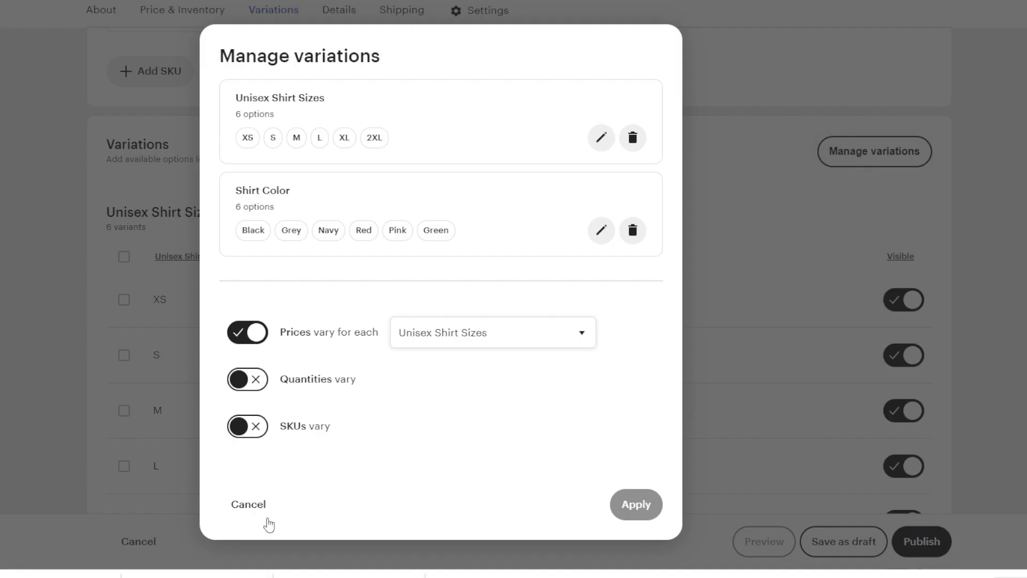
pyautogui.click(256, 506)
pyautogui.scroll(10, 642, 305)
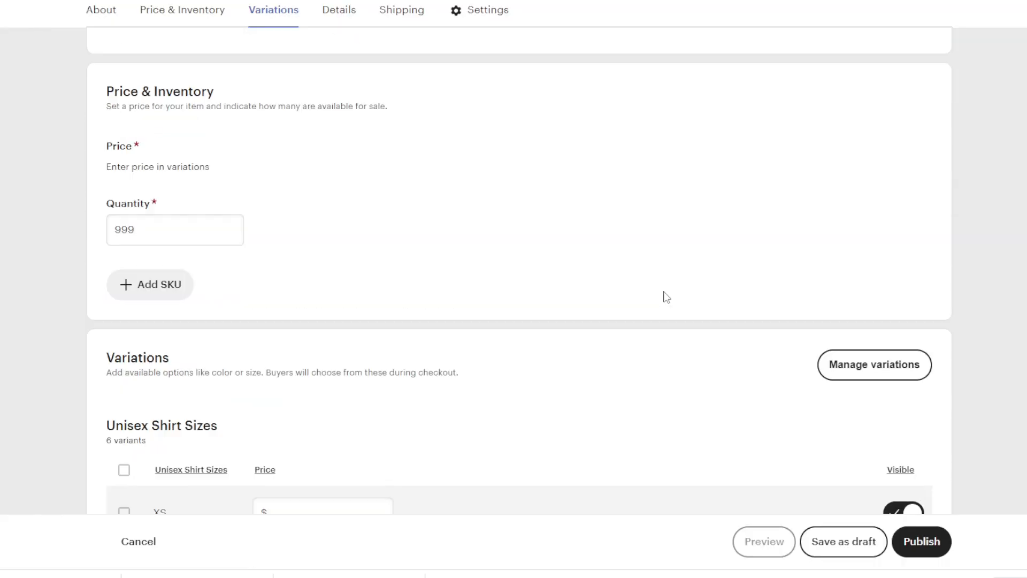
pyautogui.scroll(3, 745, 332)
pyautogui.scroll(-2, 744, 333)
pyautogui.scroll(2, 744, 333)
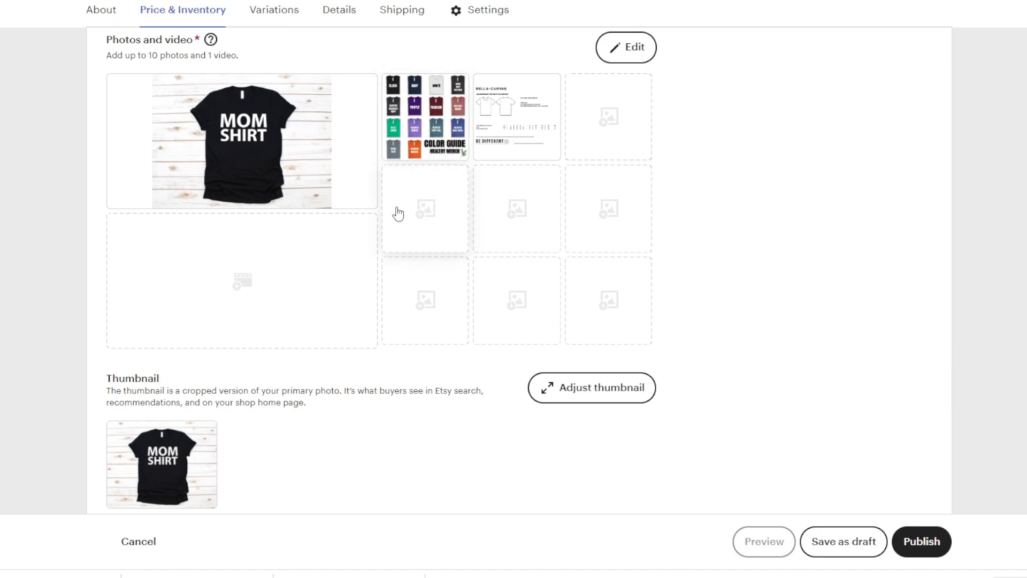
pyautogui.scroll(-15, 397, 232)
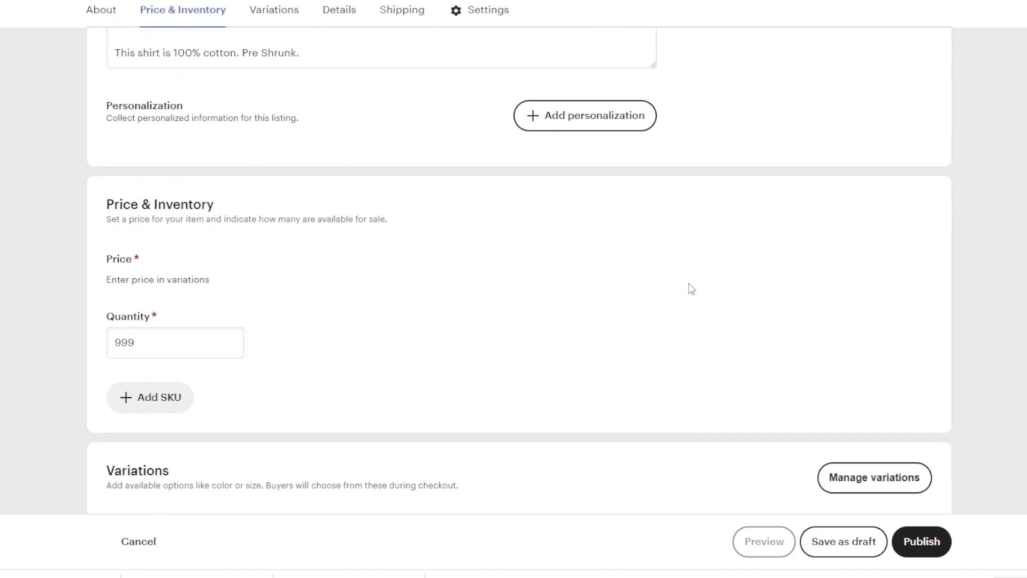
pyautogui.scroll(-2, 610, 259)
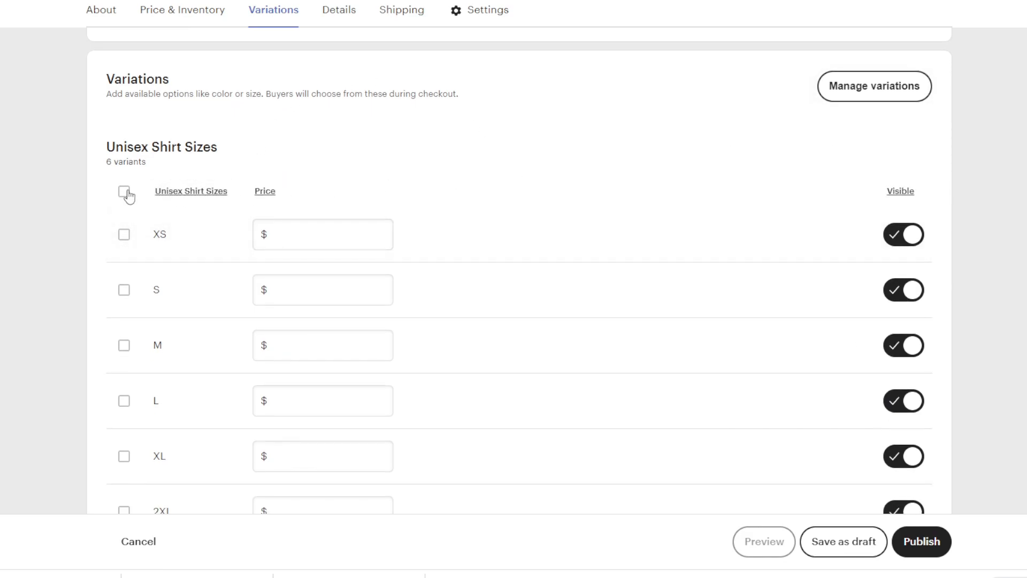
# Select all six shirt sizes and set their price to $20.00 in one update
pyautogui.scroll(-1, 129, 197)
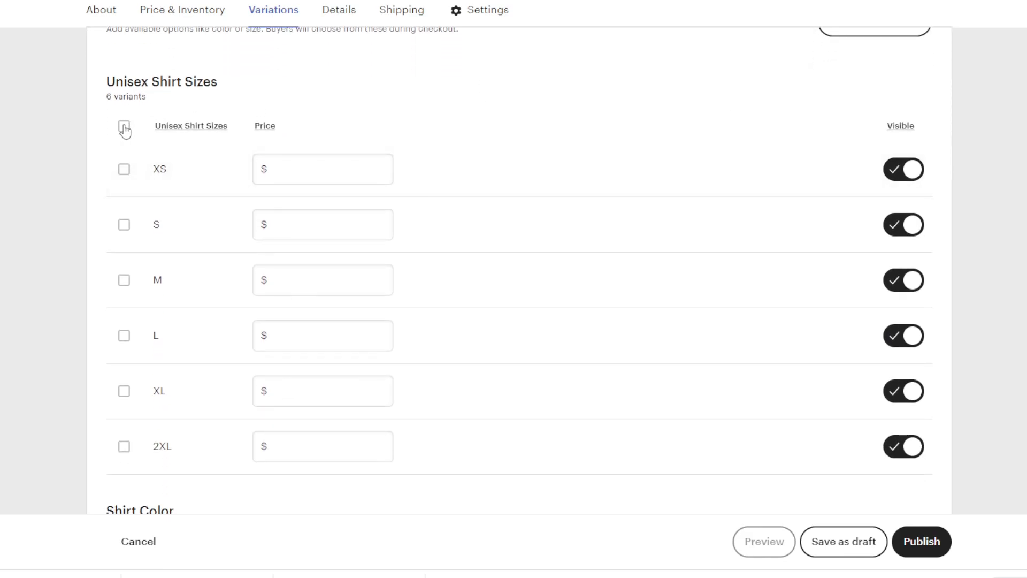
pyautogui.click(125, 128)
pyautogui.scroll(-1, 298, 179)
pyautogui.scroll(1, 472, 119)
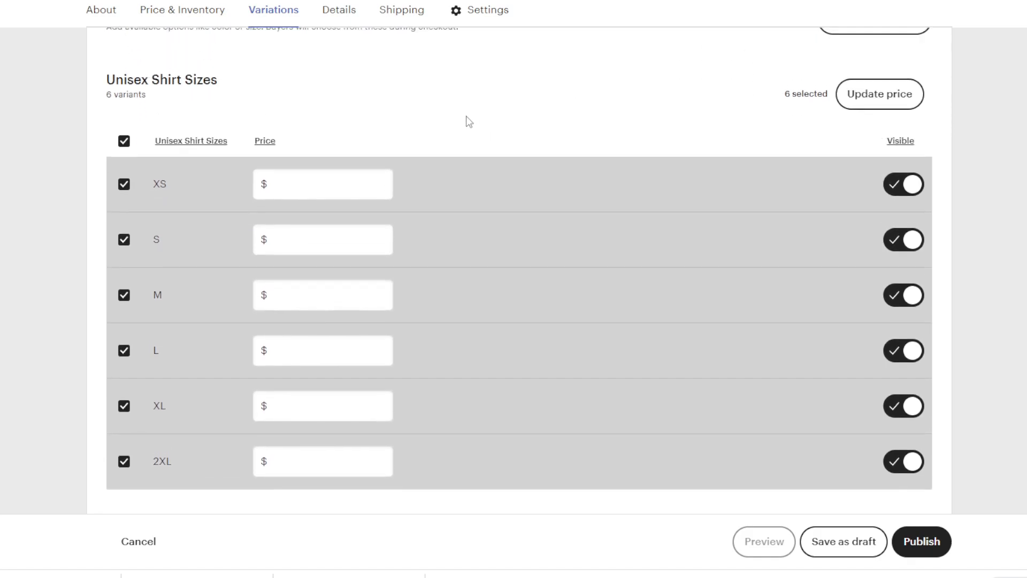
pyautogui.click(872, 95)
pyautogui.click(378, 285)
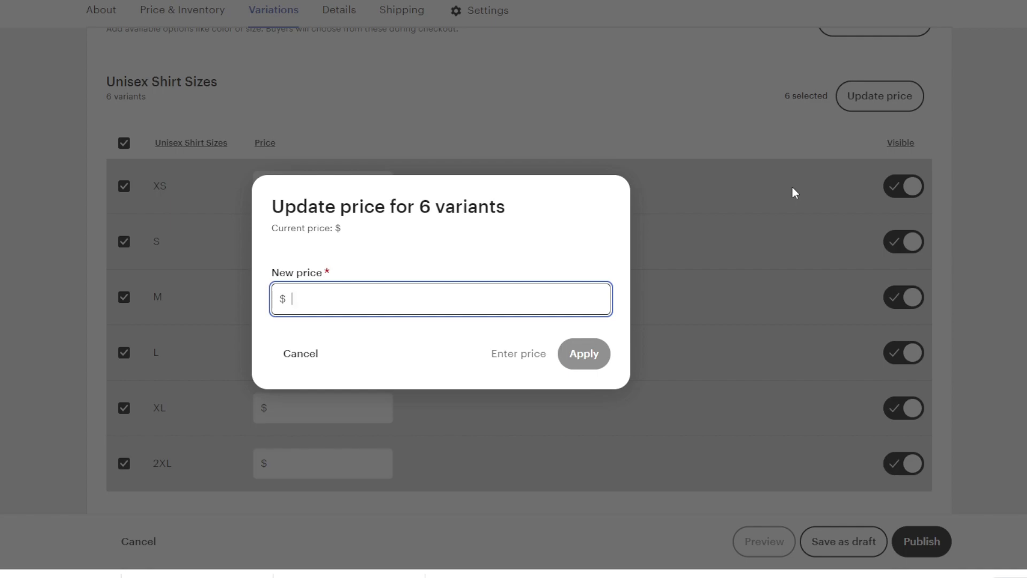
pyautogui.write('20.0')
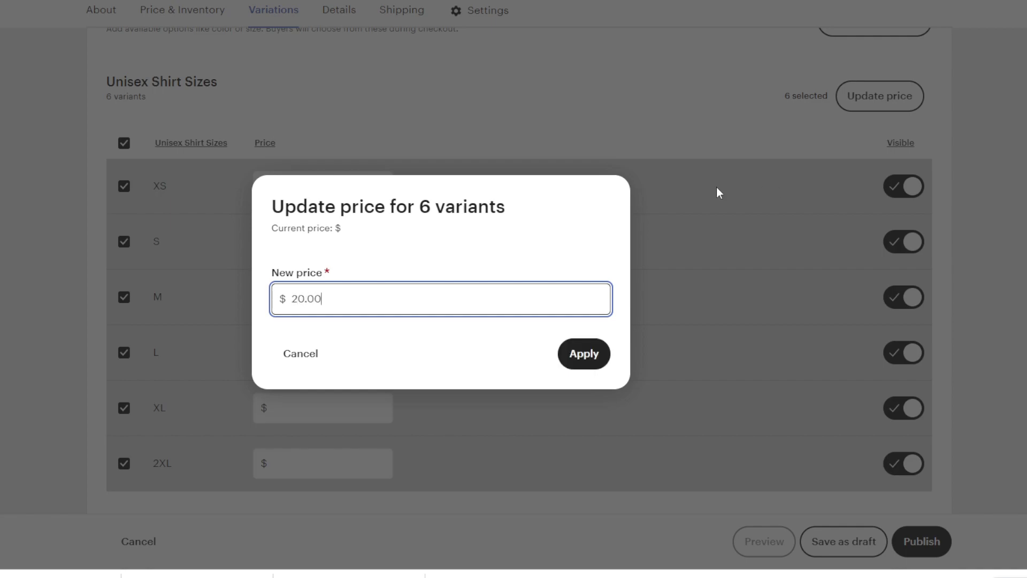
pyautogui.click(585, 354)
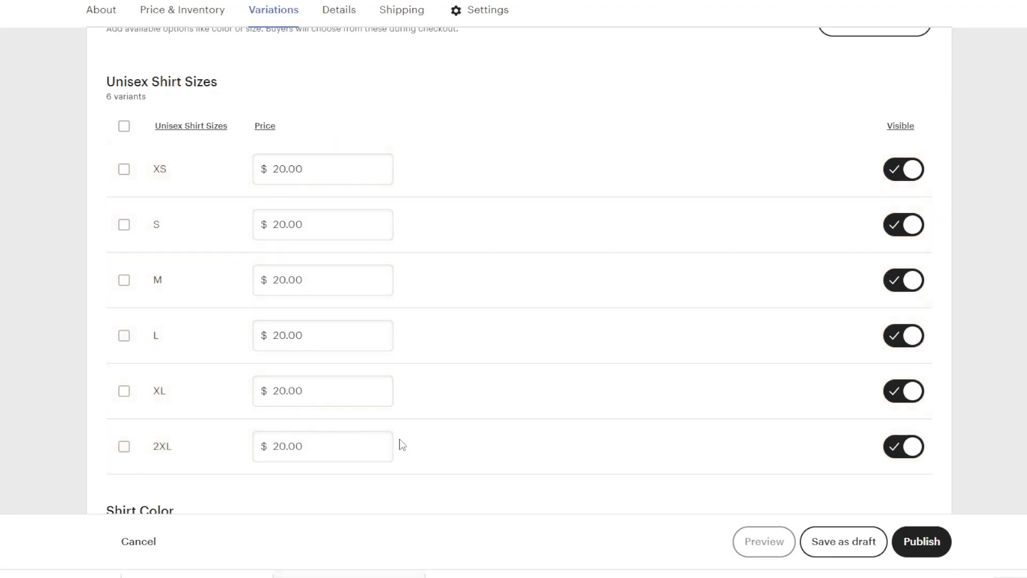
# Set the price of the 2XL size to $22.00
pyautogui.click(276, 455)
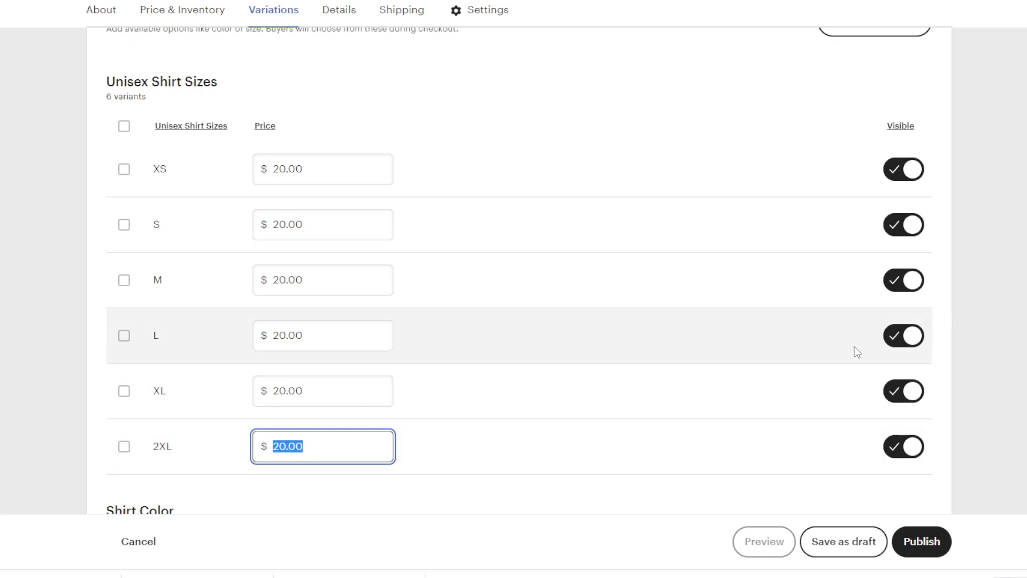
pyautogui.write('22.00')
pyautogui.scroll(-1, 404, 182)
pyautogui.scroll(-3, 452, 282)
pyautogui.scroll(2, 452, 287)
pyautogui.click(263, 417)
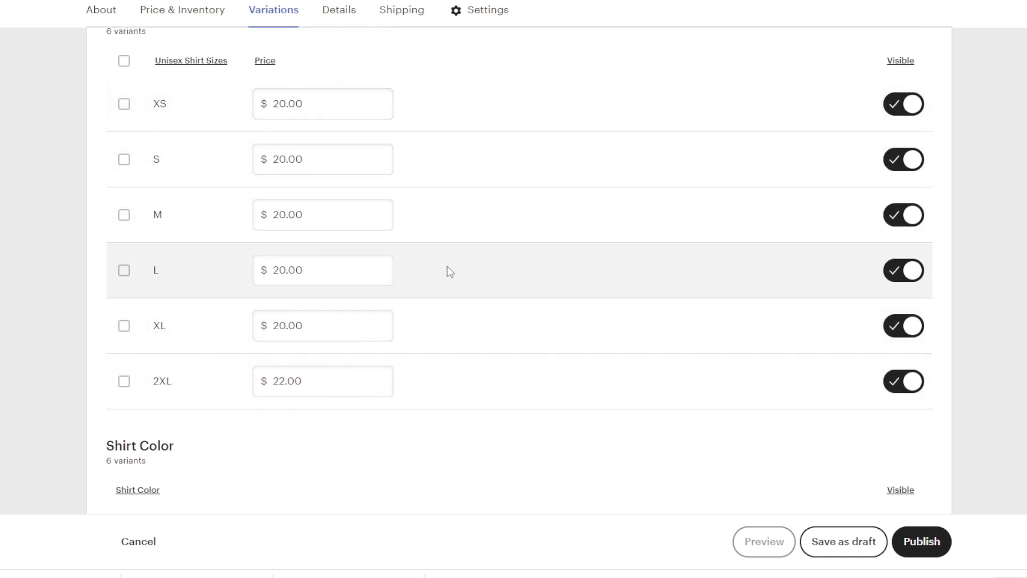
# Review the size prices, shirt colors, core details, category and attribute fields of the listing
pyautogui.scroll(-4, 337, 407)
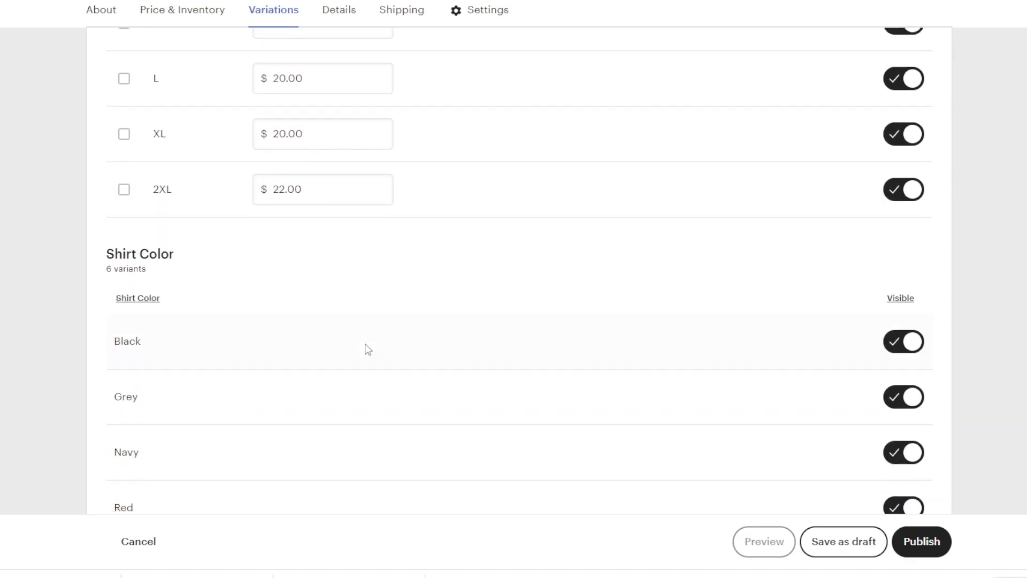
pyautogui.scroll(-4, 321, 317)
pyautogui.scroll(-6, 408, 315)
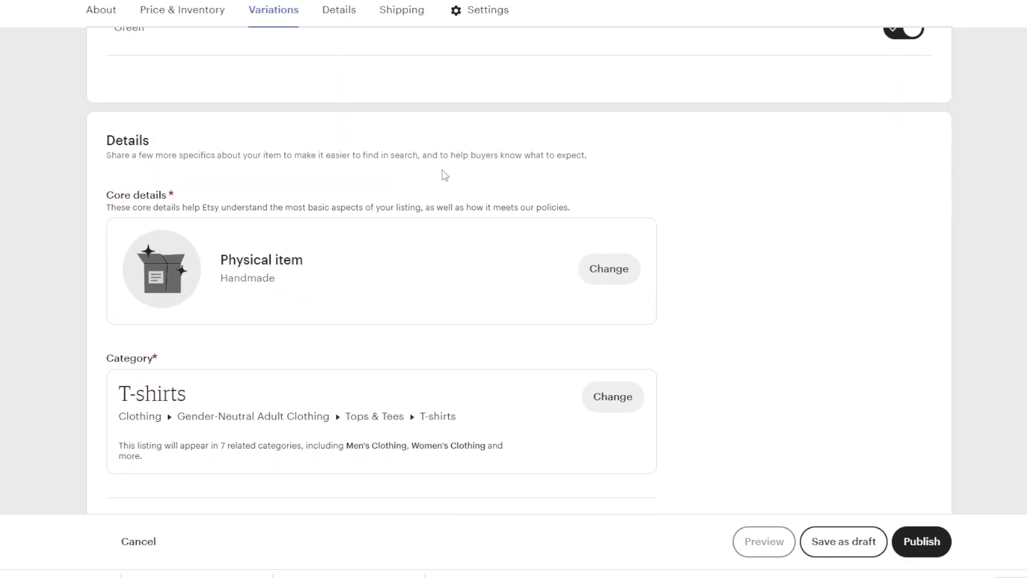
pyautogui.scroll(-1, 304, 269)
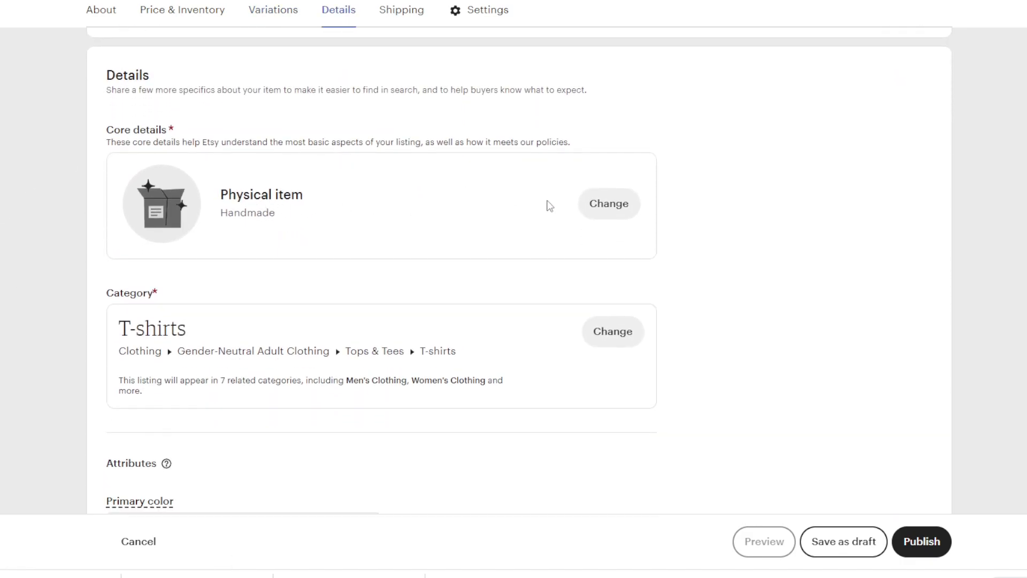
pyautogui.scroll(-1, 401, 255)
pyautogui.scroll(-2, 437, 291)
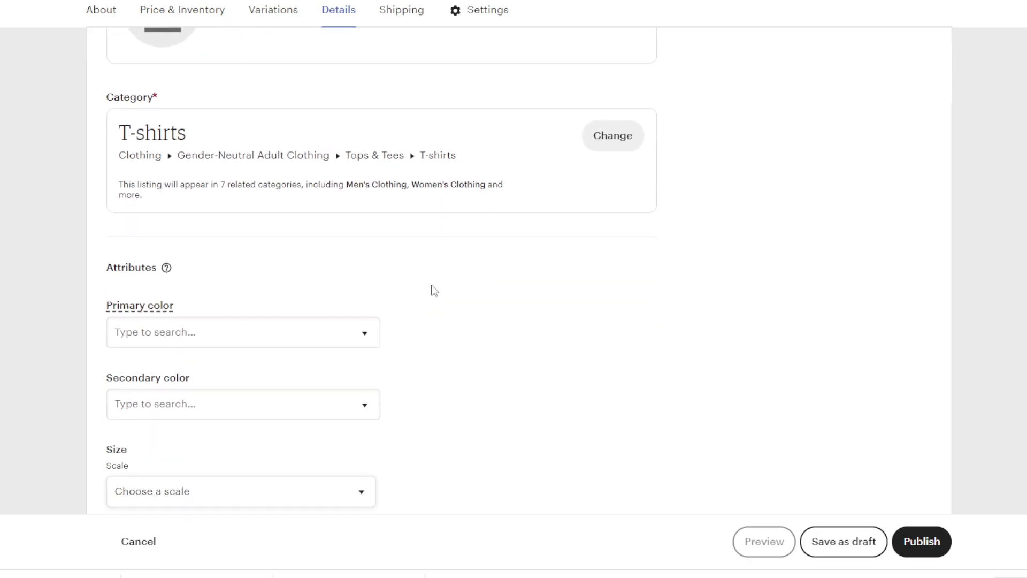
pyautogui.scroll(-3, 442, 285)
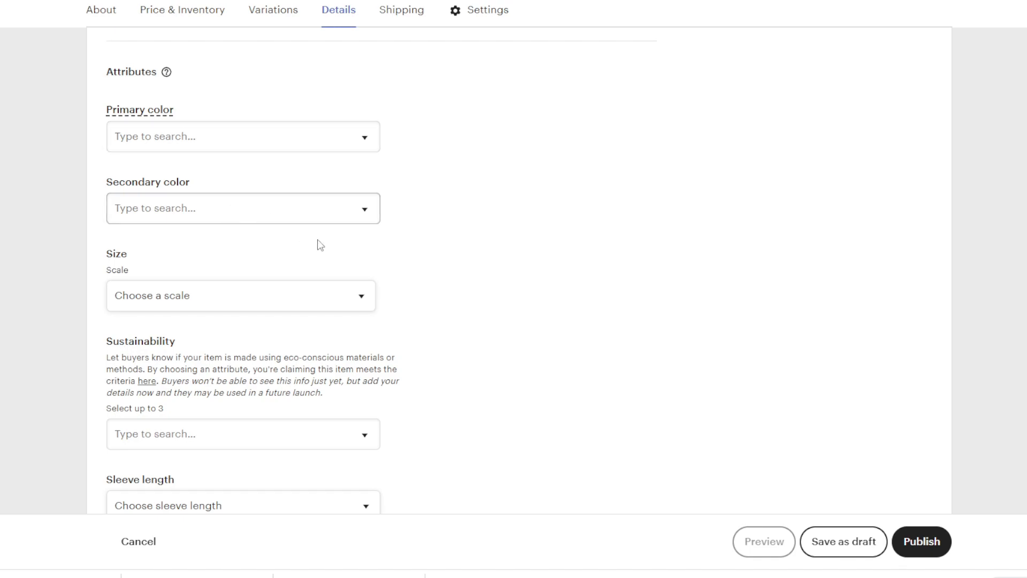
pyautogui.scroll(-2, 289, 221)
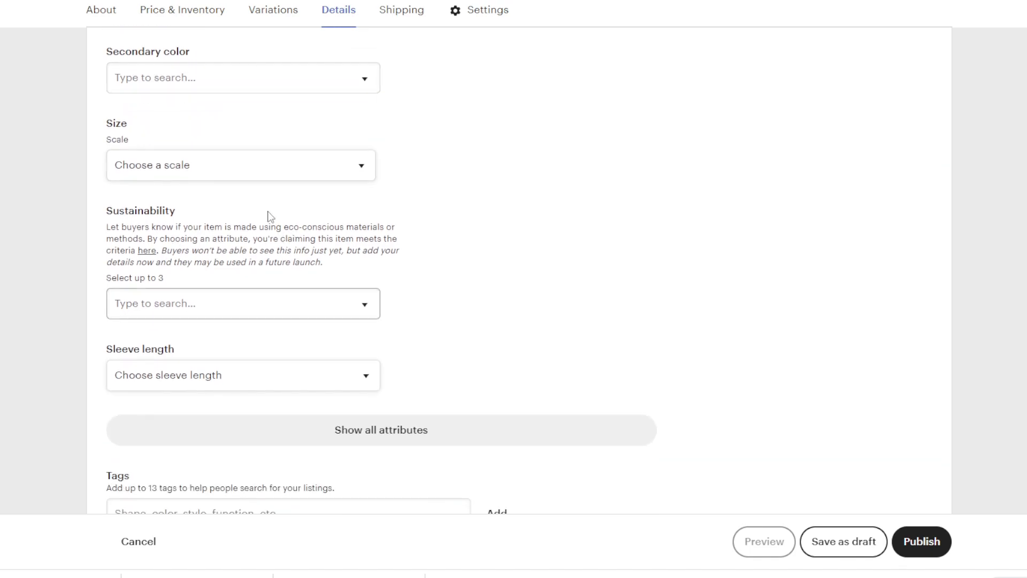
pyautogui.scroll(-1, 257, 216)
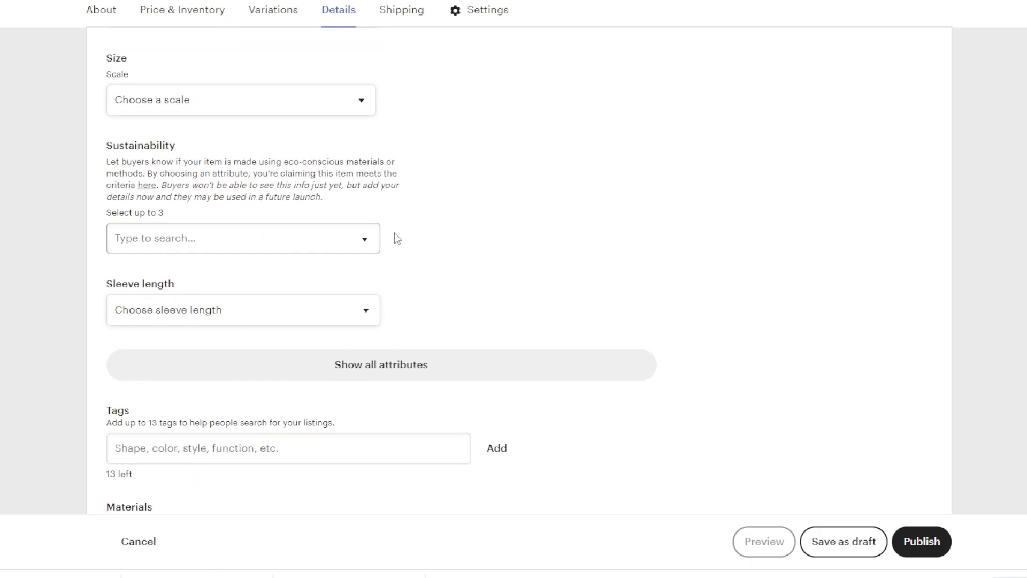
# Set the sleeve length to Short sleeve, show all attributes, and set the neckline to Crew
pyautogui.scroll(-2, 396, 237)
pyautogui.click(359, 186)
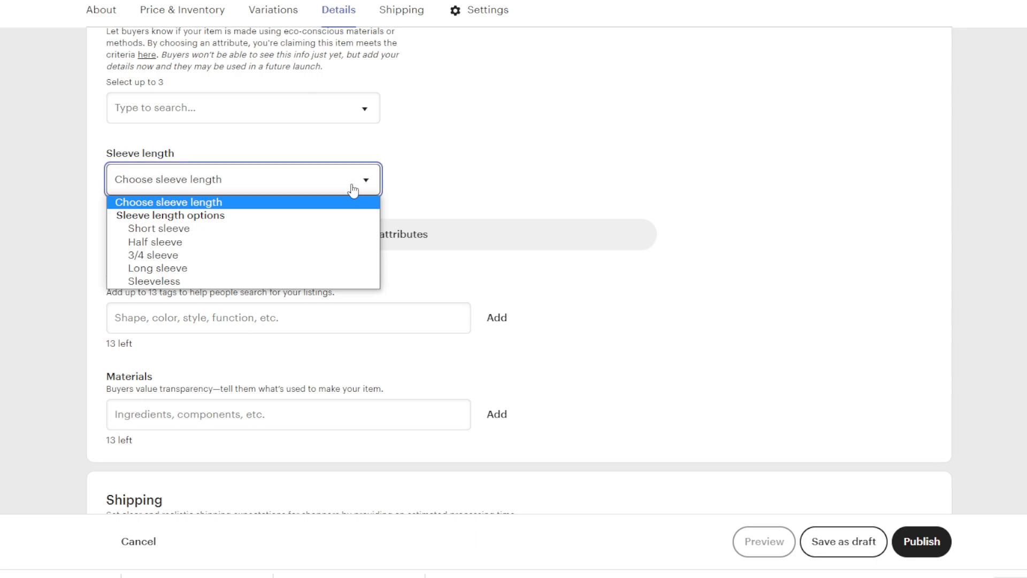
pyautogui.click(203, 234)
pyautogui.scroll(-1, 482, 204)
pyautogui.click(418, 181)
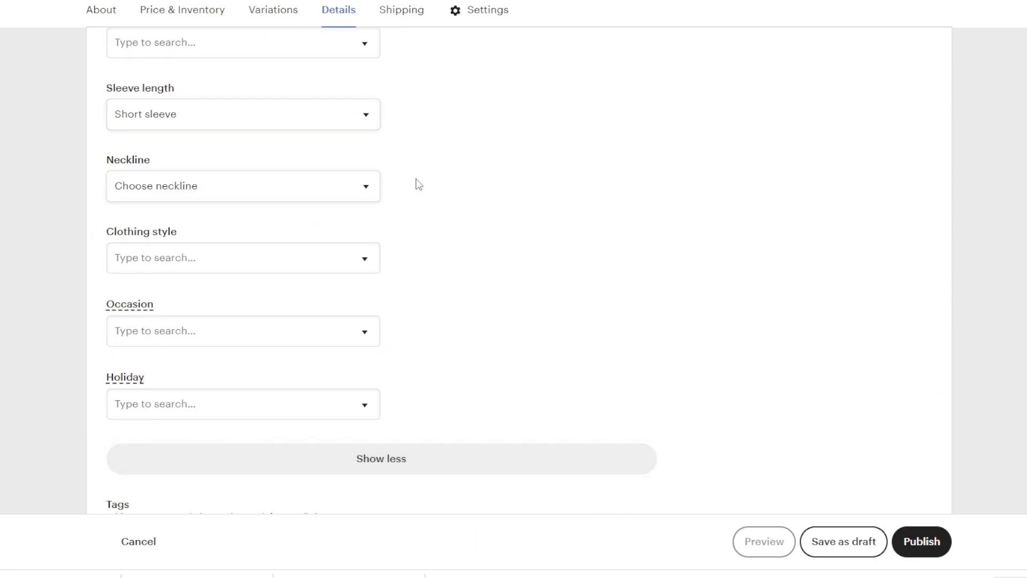
pyautogui.click(293, 192)
pyautogui.click(153, 248)
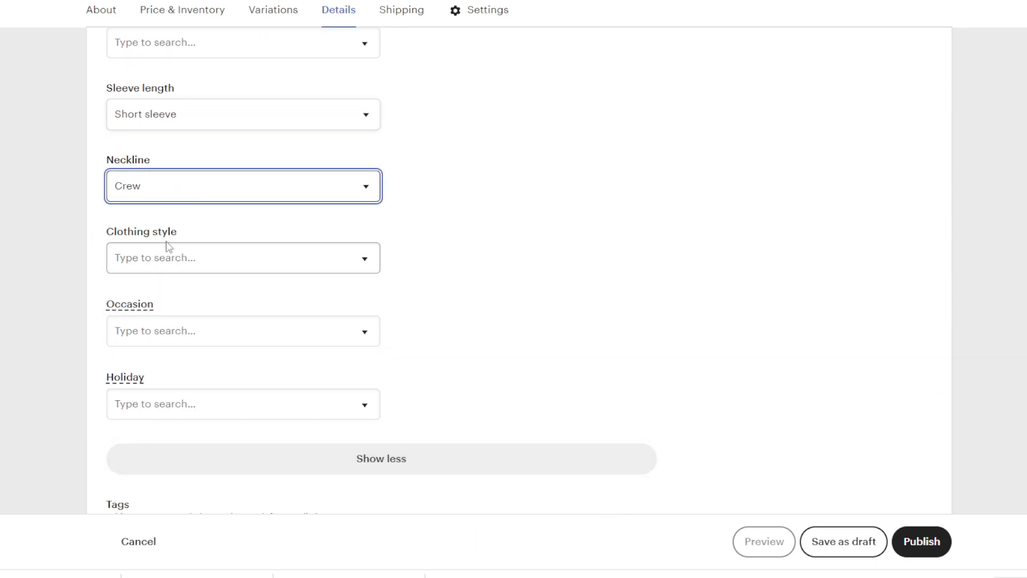
# Look through the available clothing style and occasion options without choosing any
pyautogui.click(366, 258)
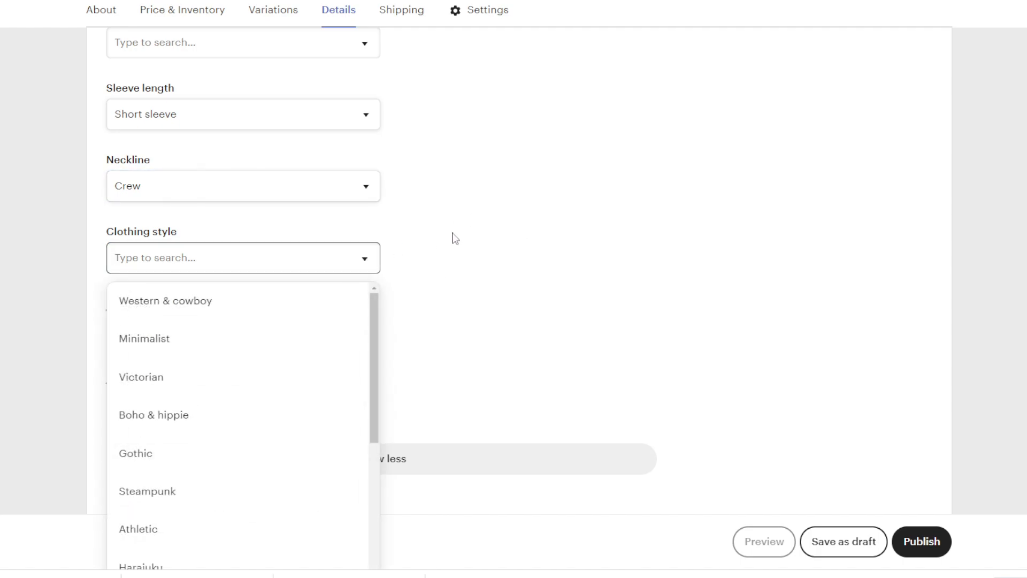
pyautogui.click(452, 245)
pyautogui.scroll(-1, 385, 294)
pyautogui.click(366, 266)
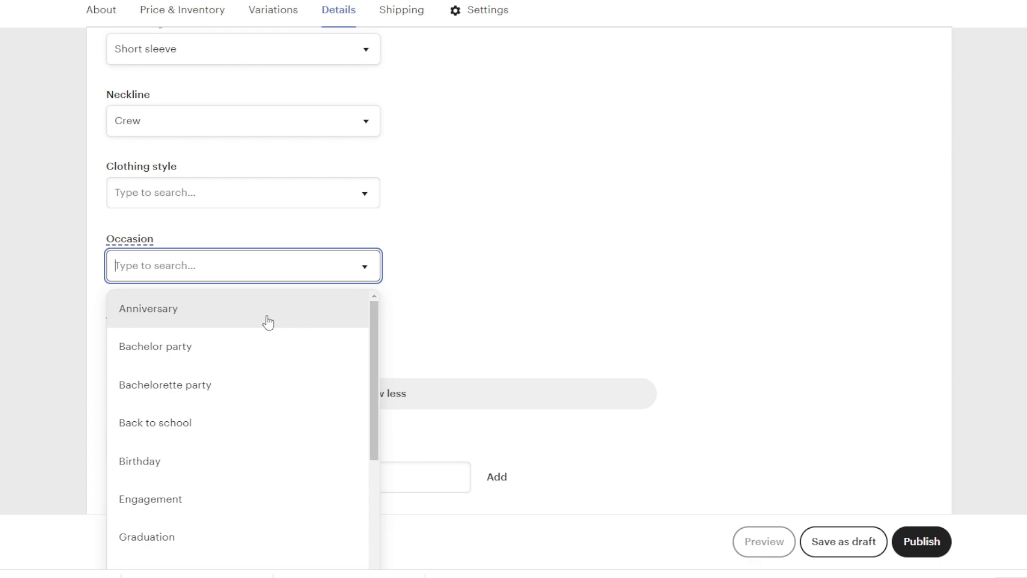
pyautogui.scroll(-3, 259, 327)
pyautogui.scroll(-1, 197, 388)
pyautogui.scroll(-1, 282, 406)
pyautogui.click(468, 321)
# Set the listing's holiday attribute to Christmas
pyautogui.scroll(-2, 374, 251)
pyautogui.click(359, 214)
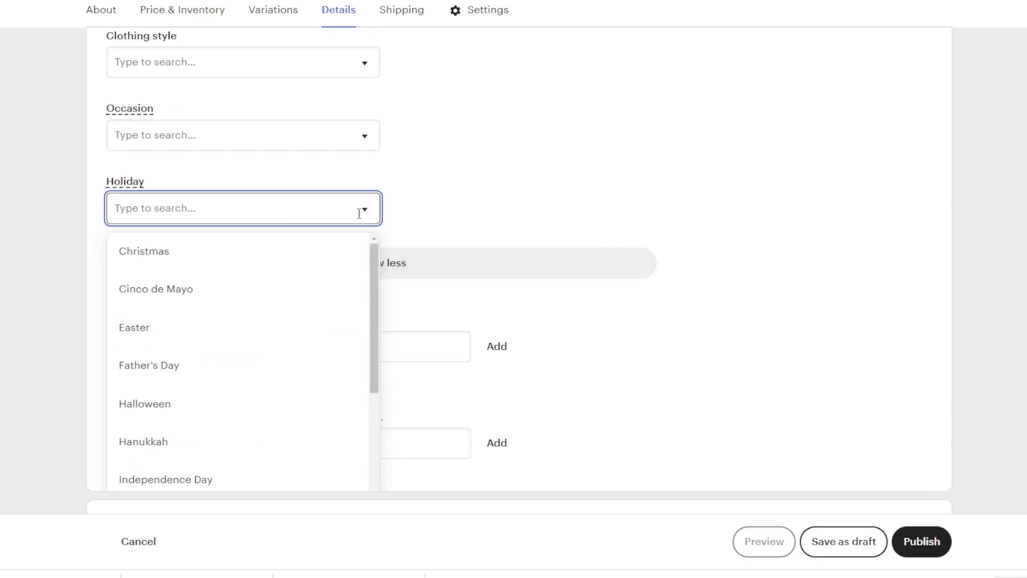
pyautogui.click(156, 266)
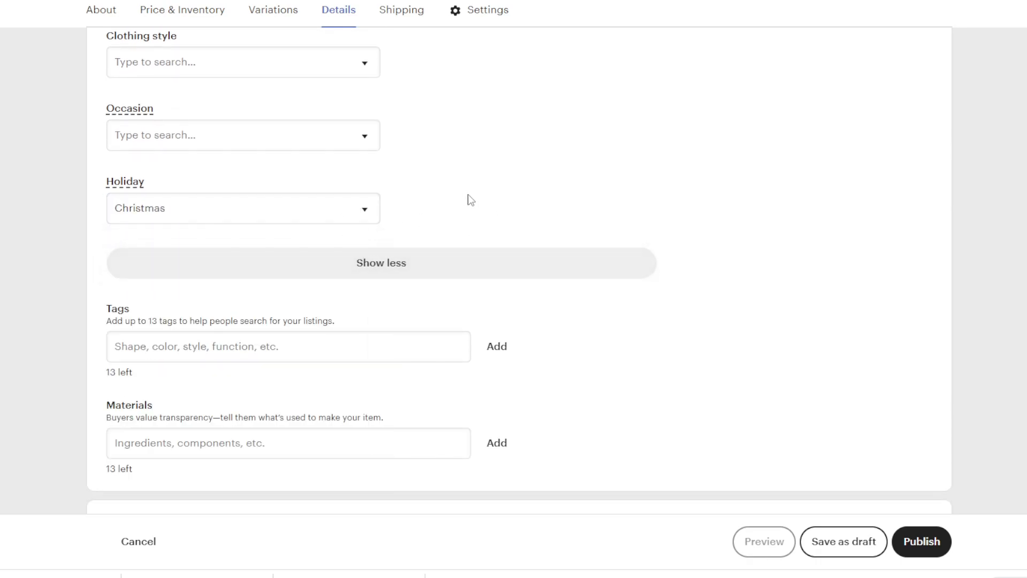
# Enter the tag text "mom, blessed mama, leopard print, shirt, t shirt, tshirt, tee, retro"
pyautogui.scroll(-1, 468, 199)
pyautogui.click(347, 274)
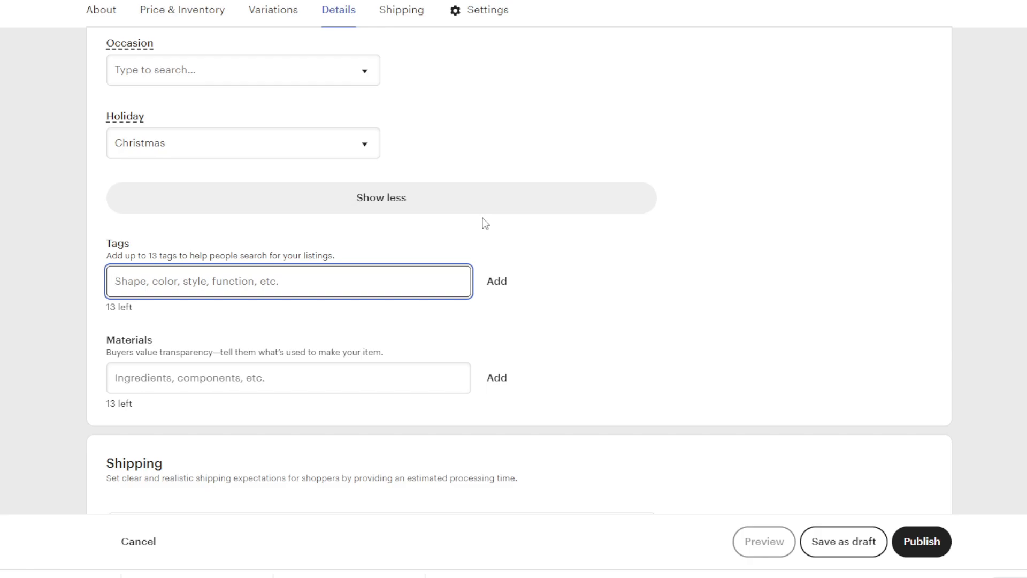
pyautogui.write('mom shirt')
pyautogui.write(', blessed')
pyautogui.press('BackSpace')
pyautogui.press('BackSpace')
pyautogui.press('BackSpace')
pyautogui.press('BackSpace')
pyautogui.press('BackSpace')
pyautogui.press('BackSpace')
pyautogui.press('BackSpace')
pyautogui.press('BackSpace')
pyautogui.press('BackSpace')
pyautogui.press('BackSpace')
pyautogui.press('BackSpace')
pyautogui.press('BackSpace')
pyautogui.press('BackSpace')
pyautogui.write(', blessed mama, leopard')
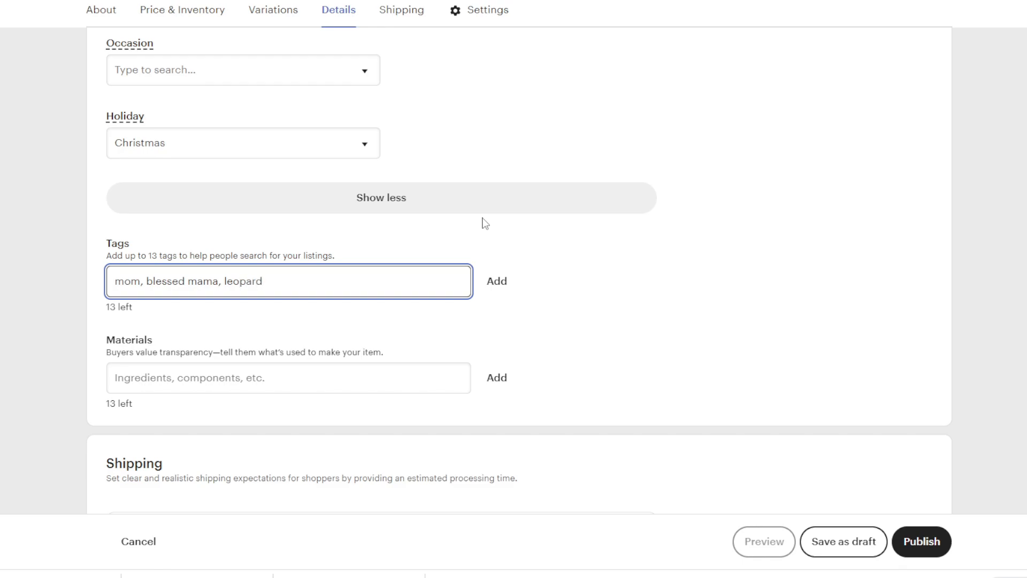
pyautogui.write(' print, shirt, t shirt, tshirt, tee')
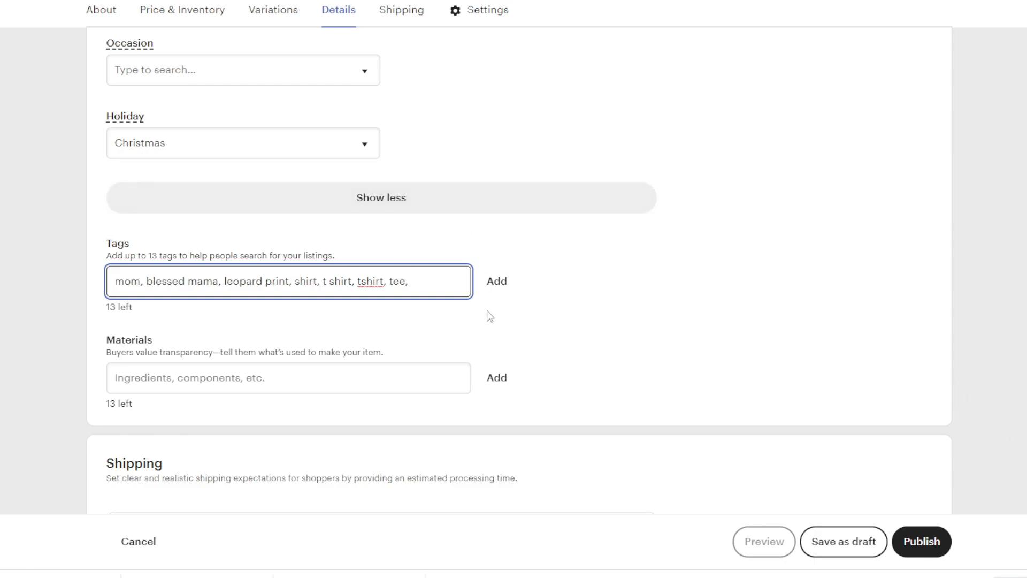
pyautogui.write(', retro')
# Highlight the words "leopard print", "mom" and "shirt" one after another within the tag text
pyautogui.moveTo(222, 285); pyautogui.dragTo(289, 284)
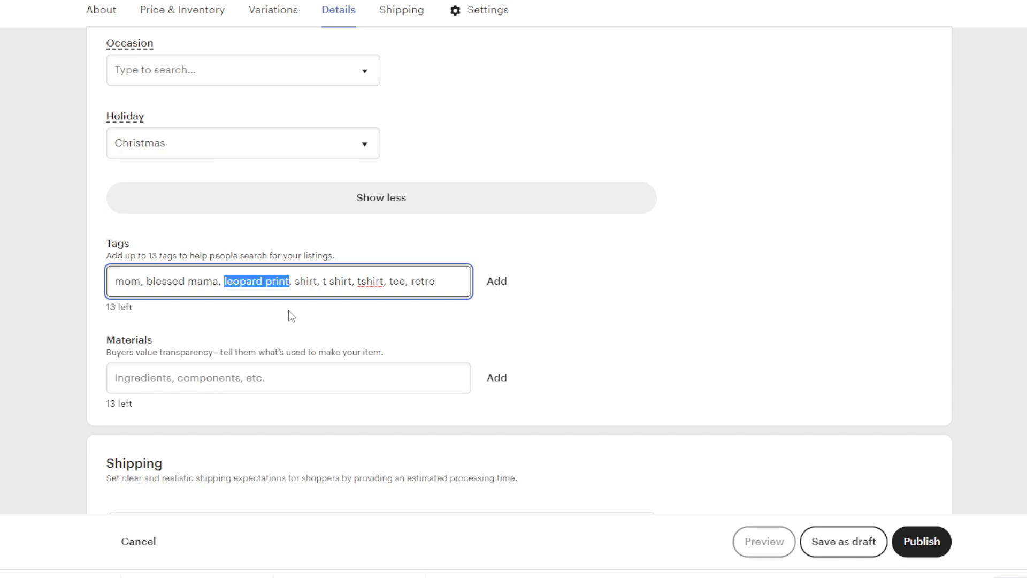
pyautogui.moveTo(142, 284); pyautogui.dragTo(115, 283)
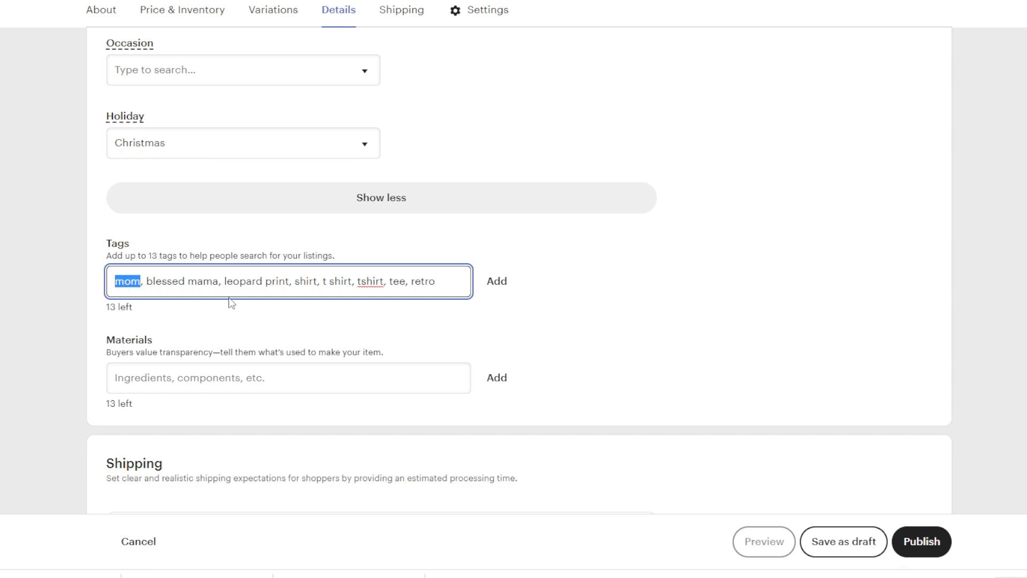
pyautogui.moveTo(295, 283); pyautogui.dragTo(318, 285)
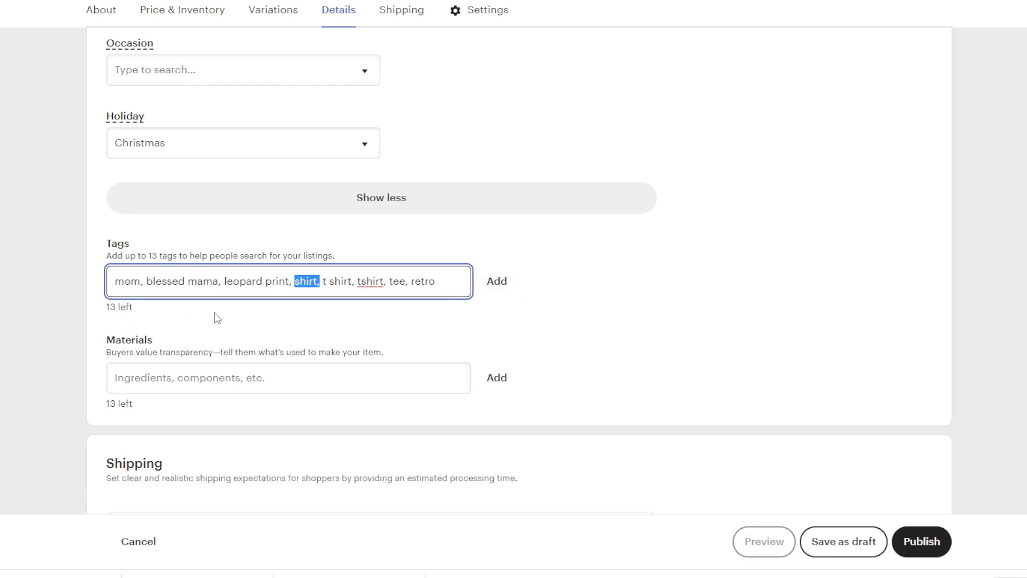
# Leave the materials empty and apply the FREE USPS SHIPPING T SHIRTS shipping profile to the listing
pyautogui.scroll(-1, 235, 321)
pyautogui.click(231, 323)
pyautogui.scroll(-1, 321, 299)
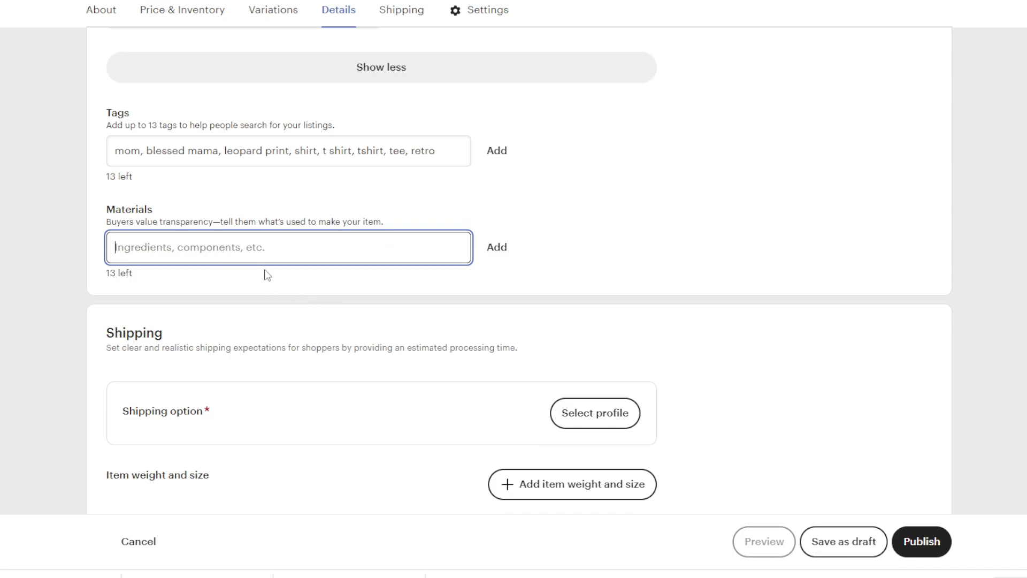
pyautogui.scroll(-2, 266, 273)
pyautogui.scroll(-1, 374, 268)
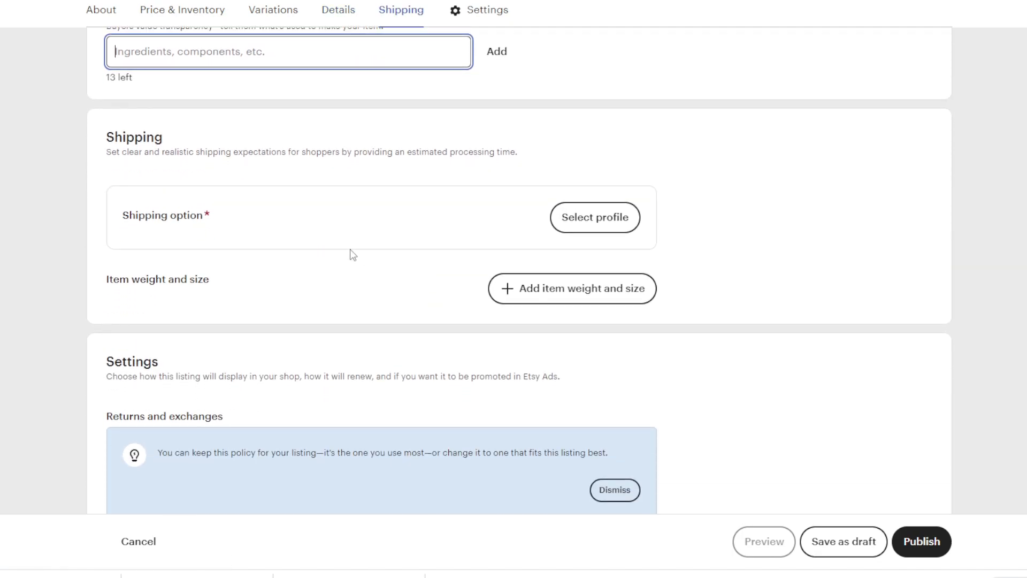
pyautogui.click(559, 225)
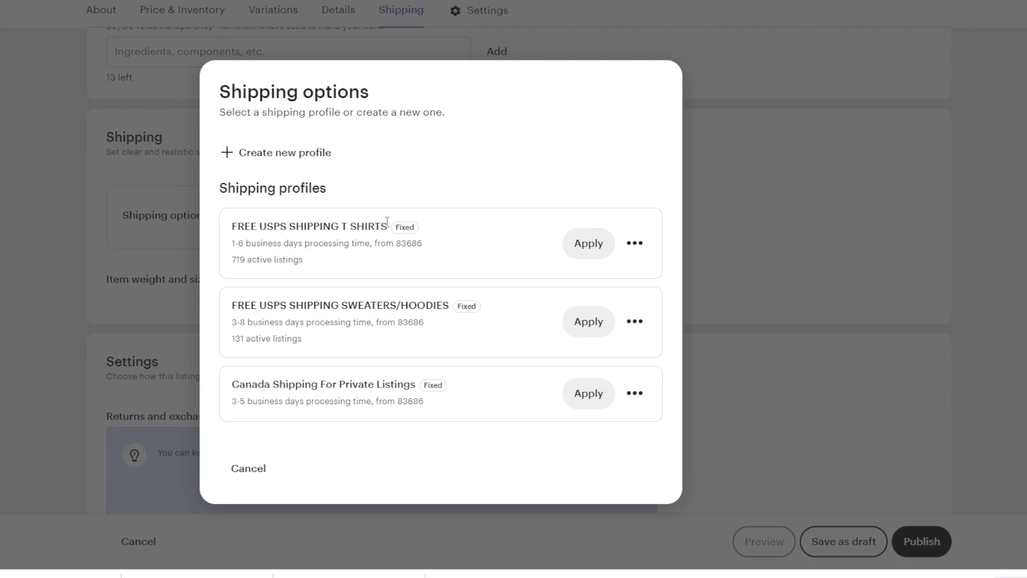
pyautogui.click(598, 249)
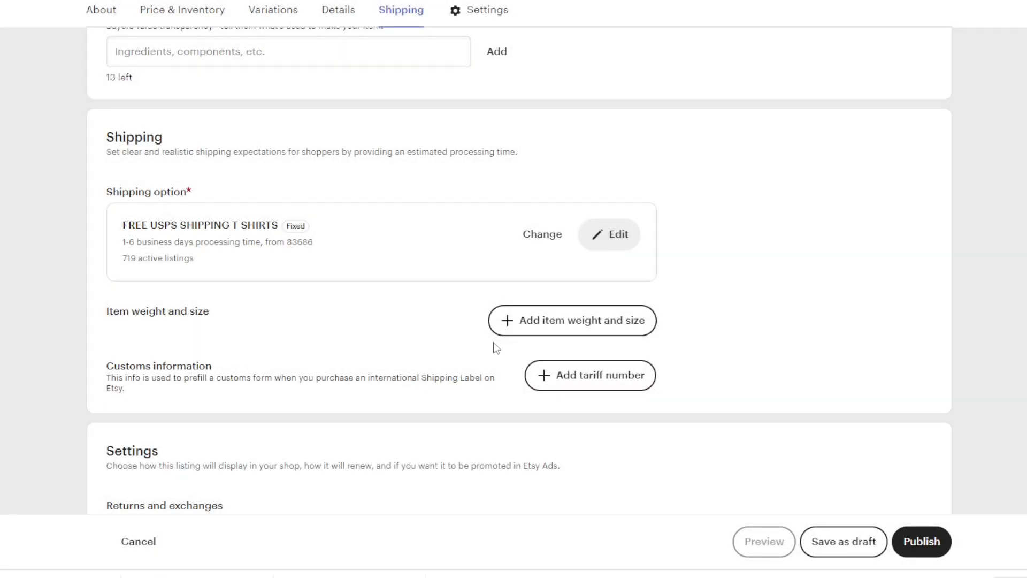
# Review the item weight and size, customs information, and returns and exchanges sections without changing them
pyautogui.scroll(-3, 281, 342)
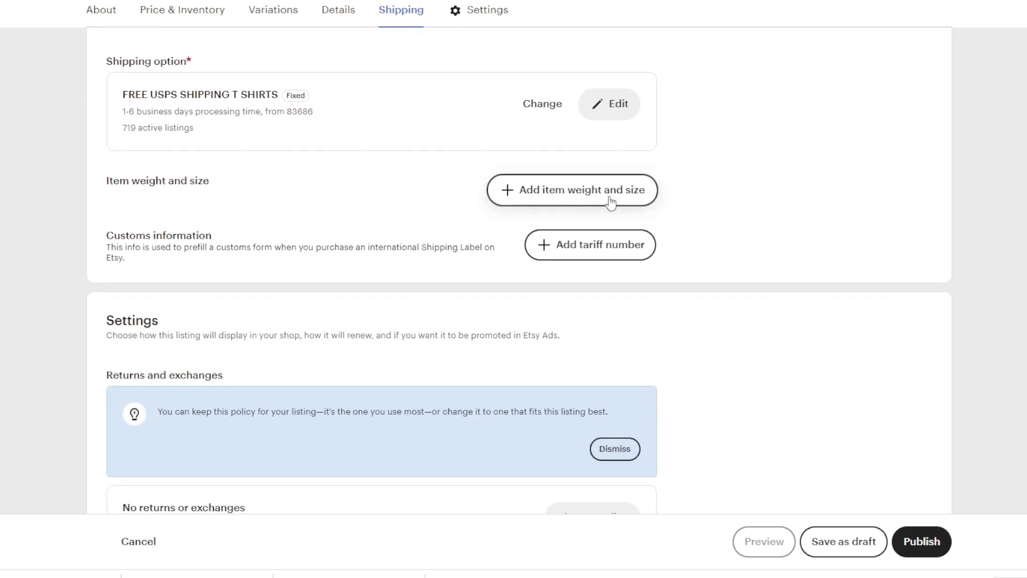
pyautogui.scroll(-1, 396, 231)
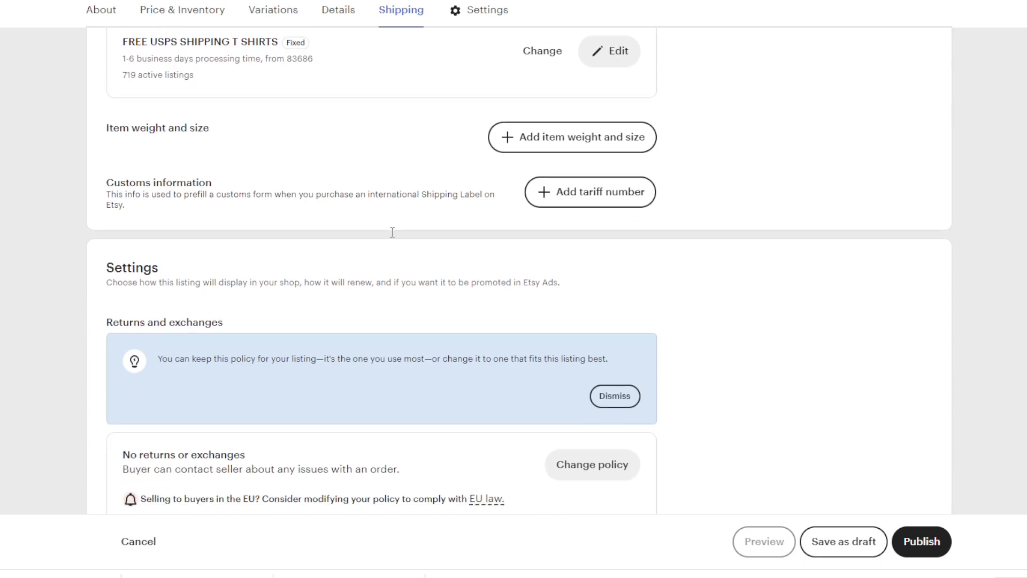
pyautogui.scroll(-1, 594, 240)
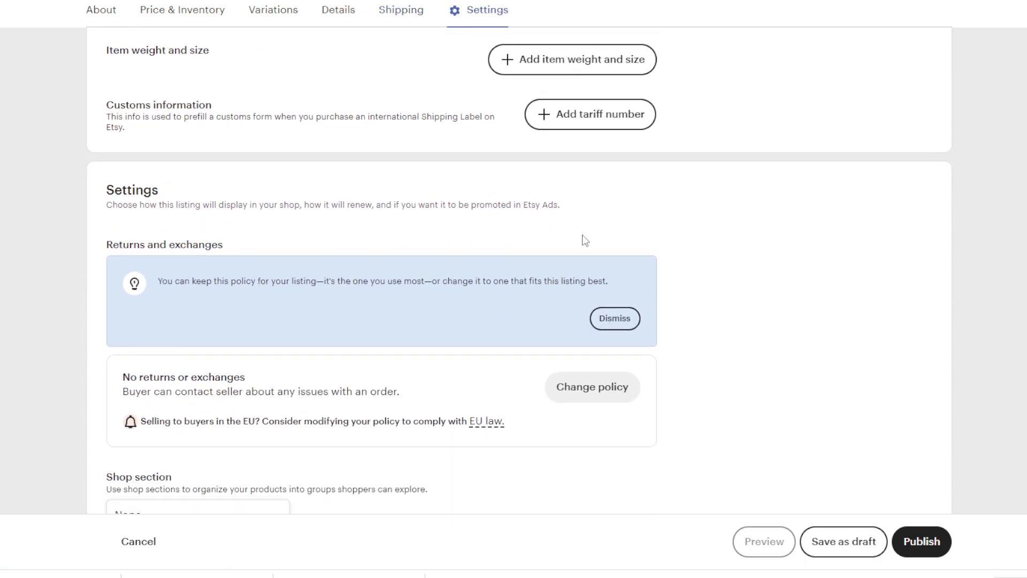
pyautogui.scroll(2, 580, 242)
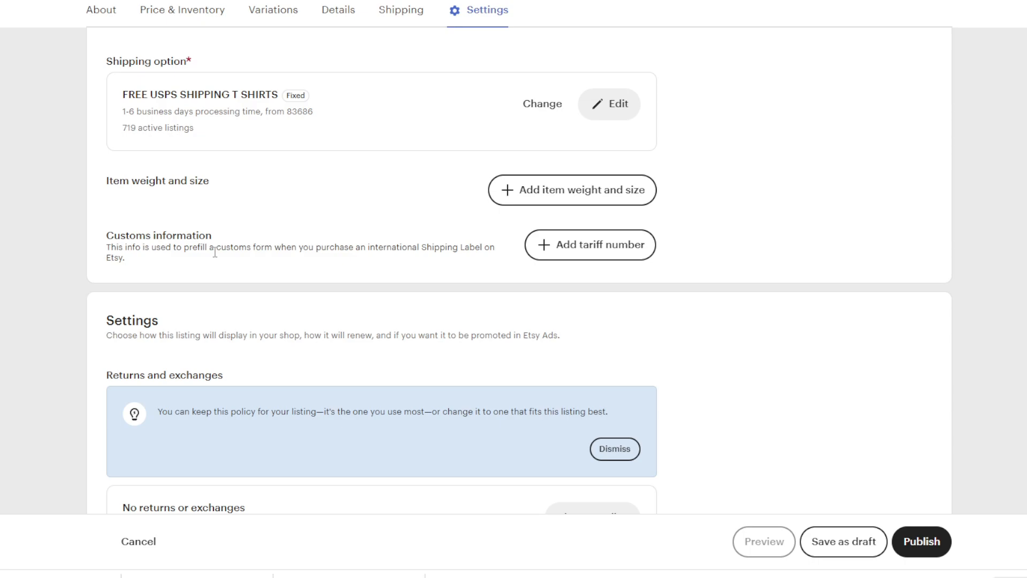
pyautogui.scroll(-1, 415, 246)
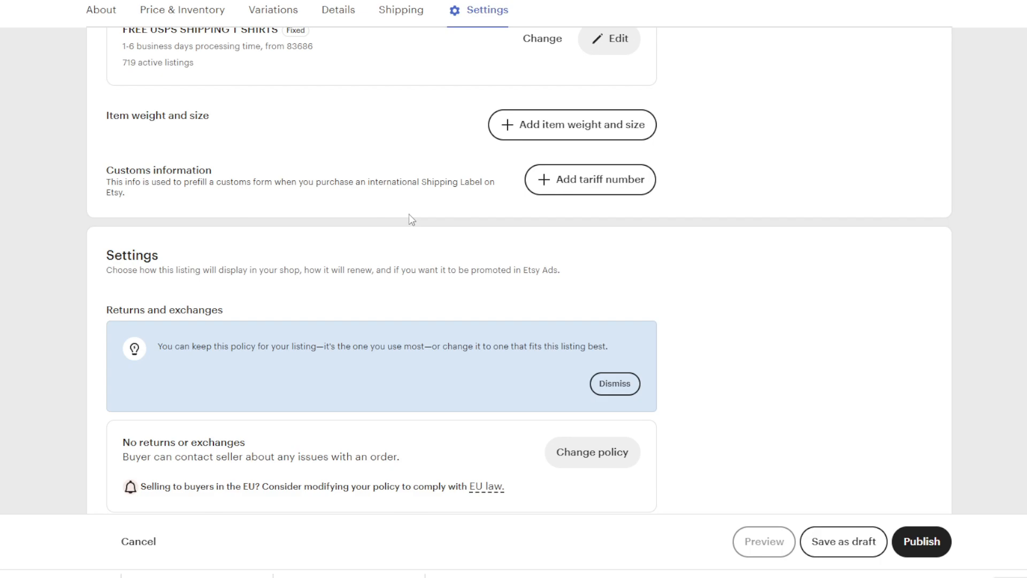
pyautogui.scroll(-1, 471, 225)
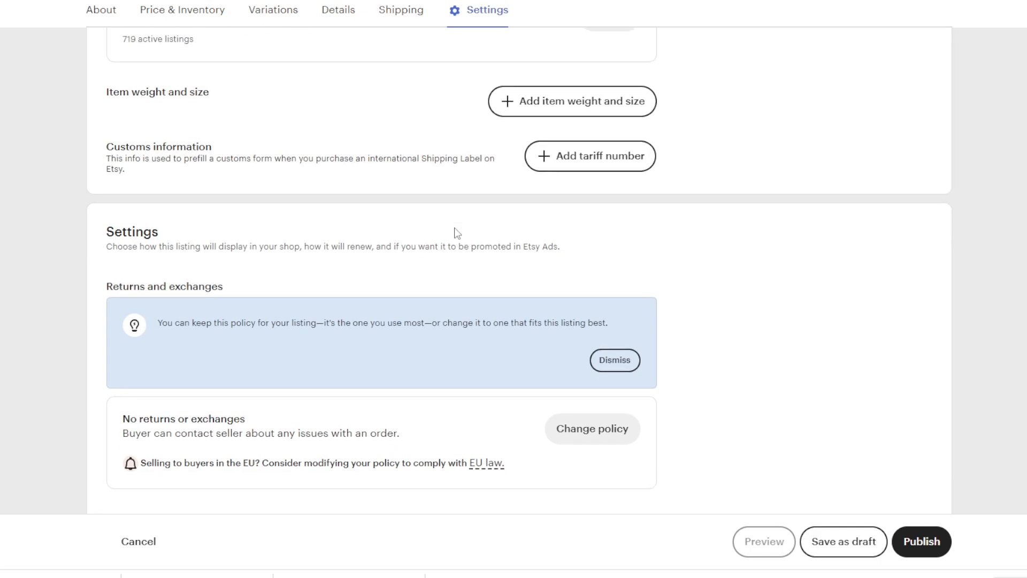
pyautogui.scroll(1, 428, 171)
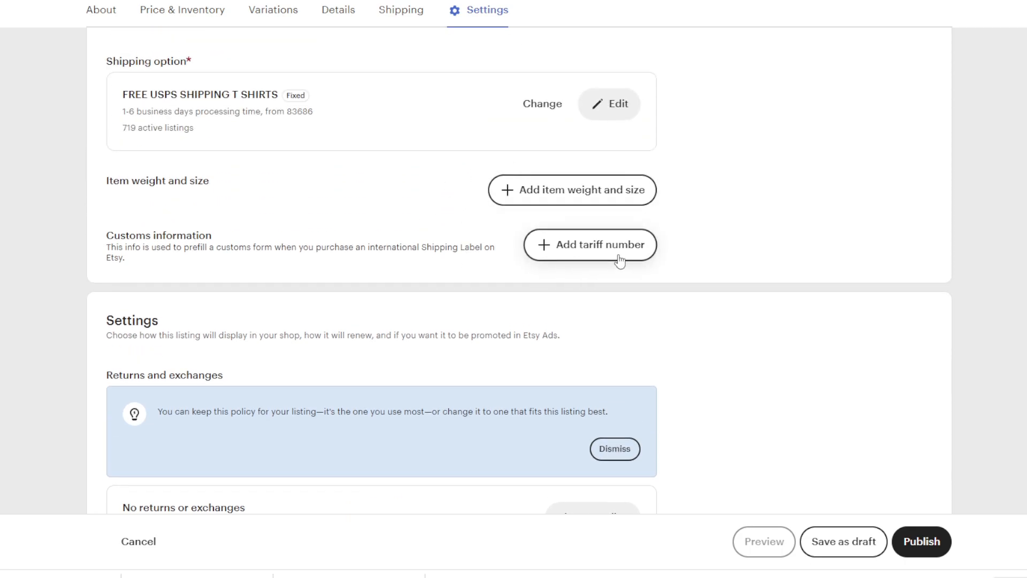
pyautogui.scroll(-2, 473, 274)
pyautogui.scroll(-1, 474, 232)
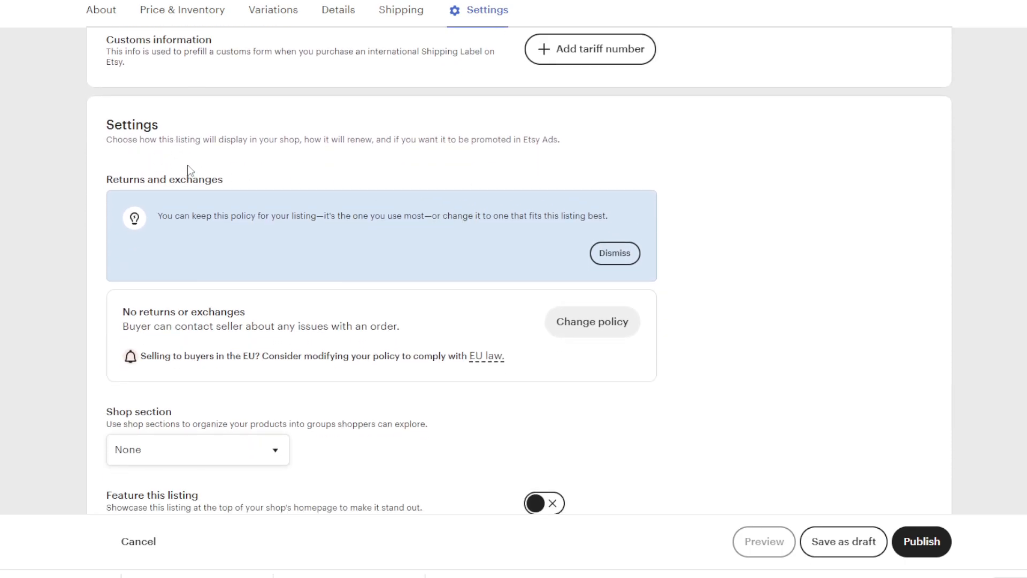
pyautogui.scroll(-1, 217, 193)
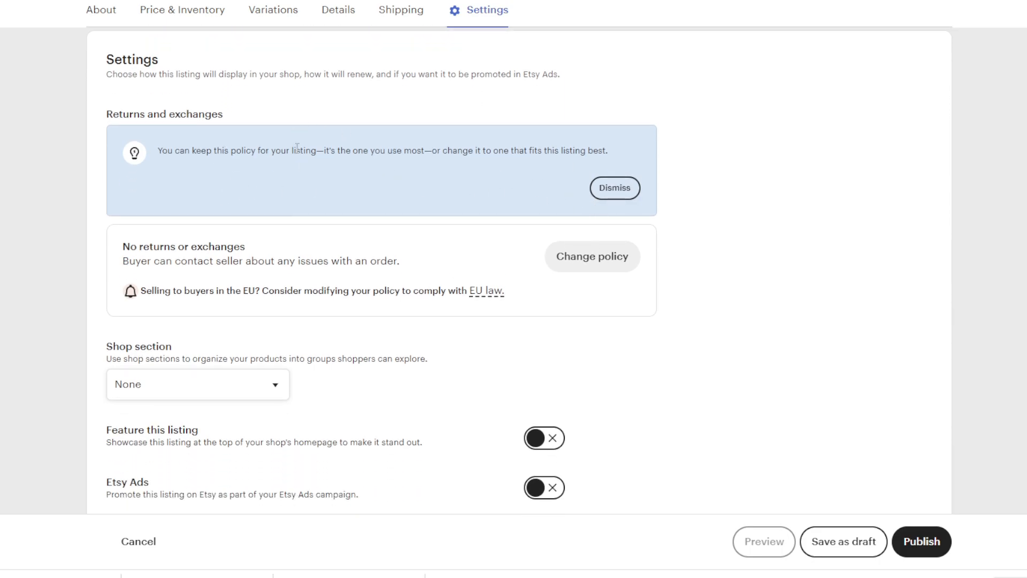
# Assign the listing to the MOM SHIRTS shop section and turn on Etsy Ads for it, leaving renewal automatic
pyautogui.scroll(-1, 299, 193)
pyautogui.scroll(1, 374, 174)
pyautogui.scroll(-4, 336, 193)
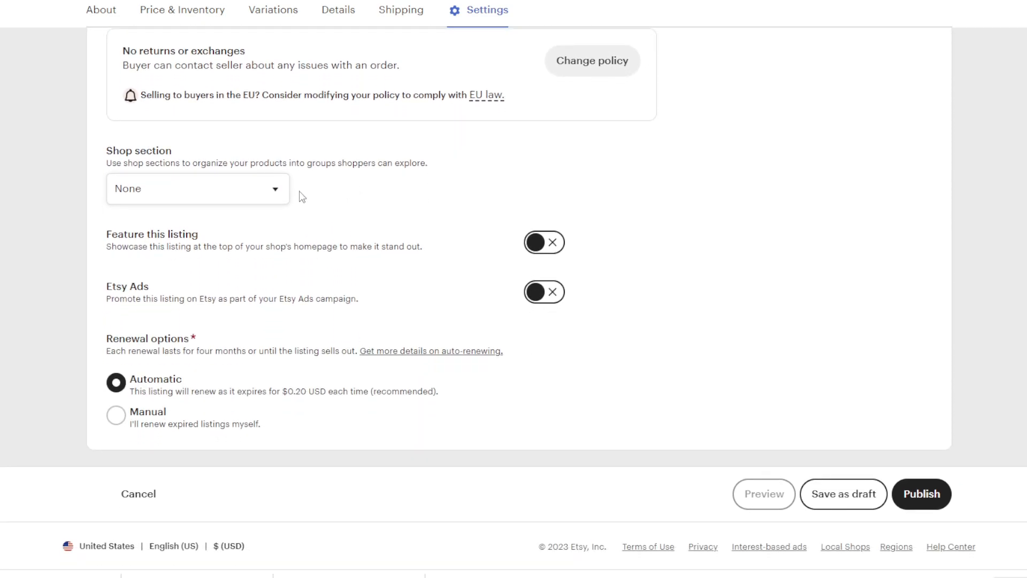
pyautogui.click(274, 192)
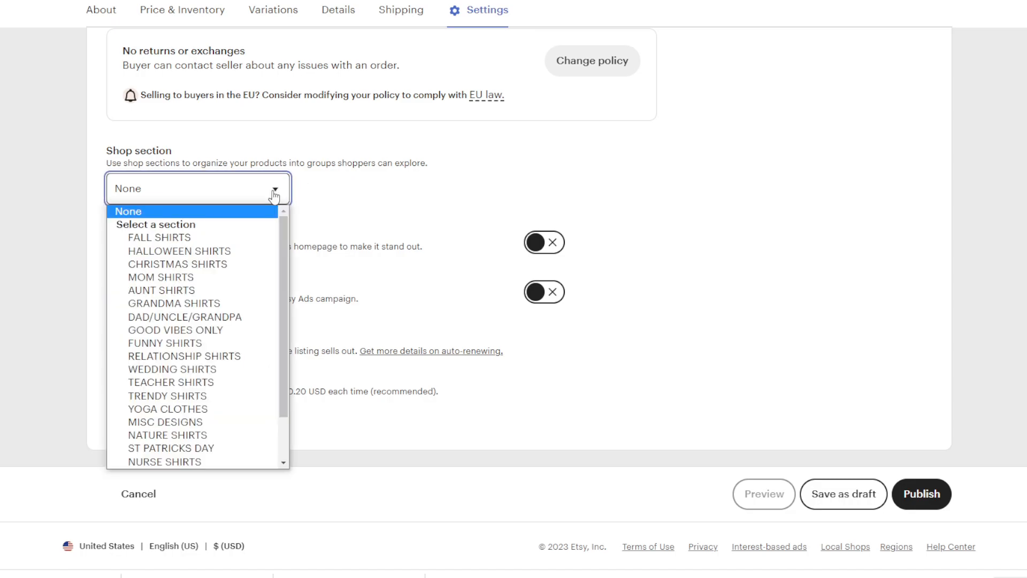
pyautogui.click(191, 278)
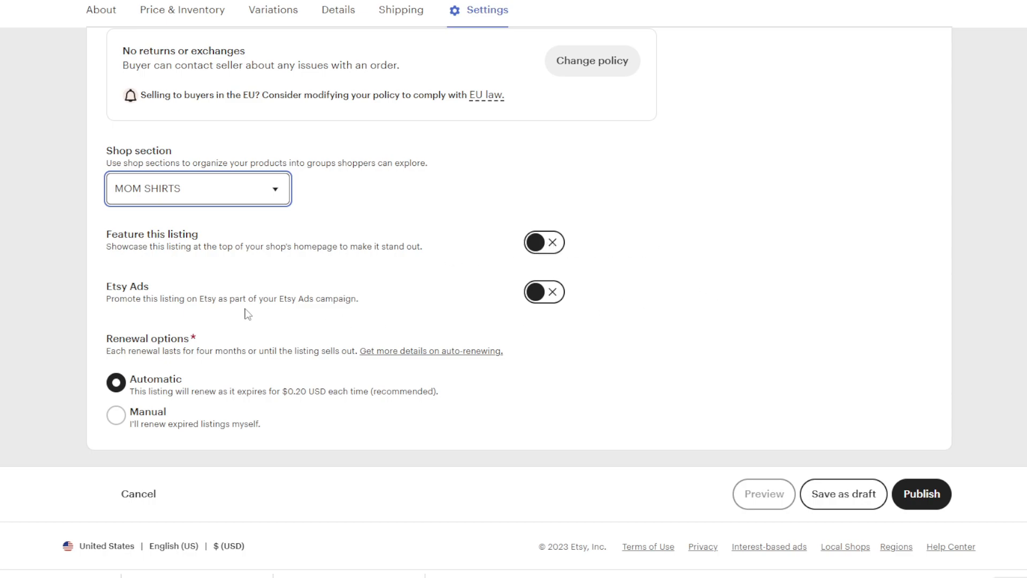
pyautogui.click(537, 294)
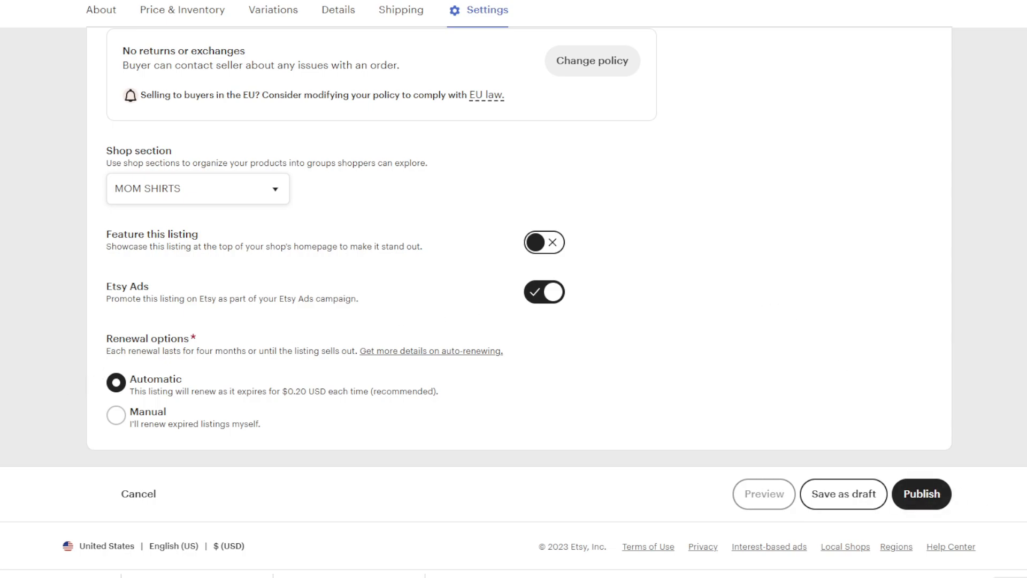
# Review the listing's title, photos, thumbnail and description, and find the personalization option
pyautogui.scroll(15, 513, 294)
pyautogui.scroll(20, 1019, 374)
pyautogui.scroll(15, 1017, 188)
pyautogui.moveTo(1006, 89); pyautogui.dragTo(1022, 59)
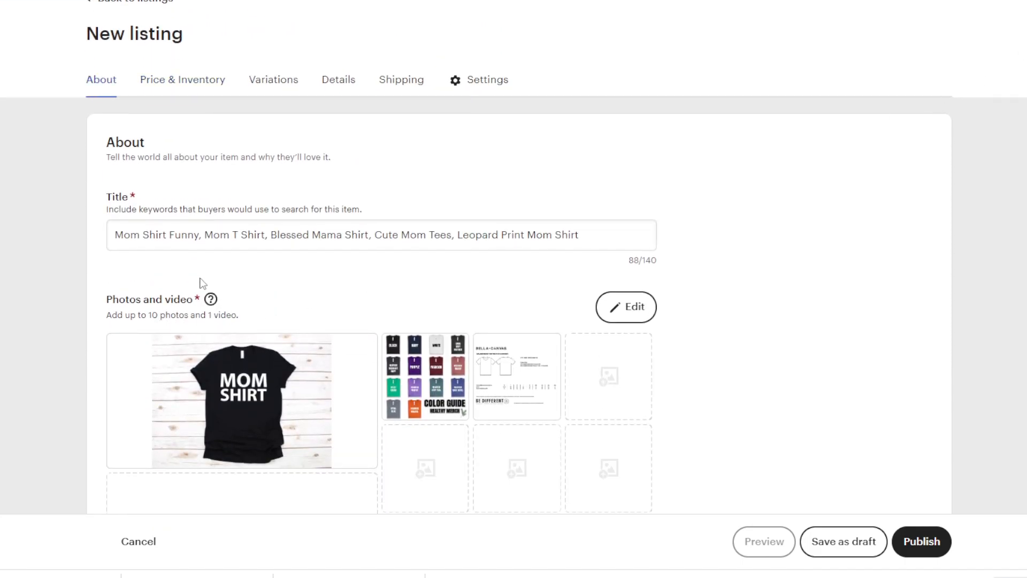
pyautogui.scroll(-12, 158, 278)
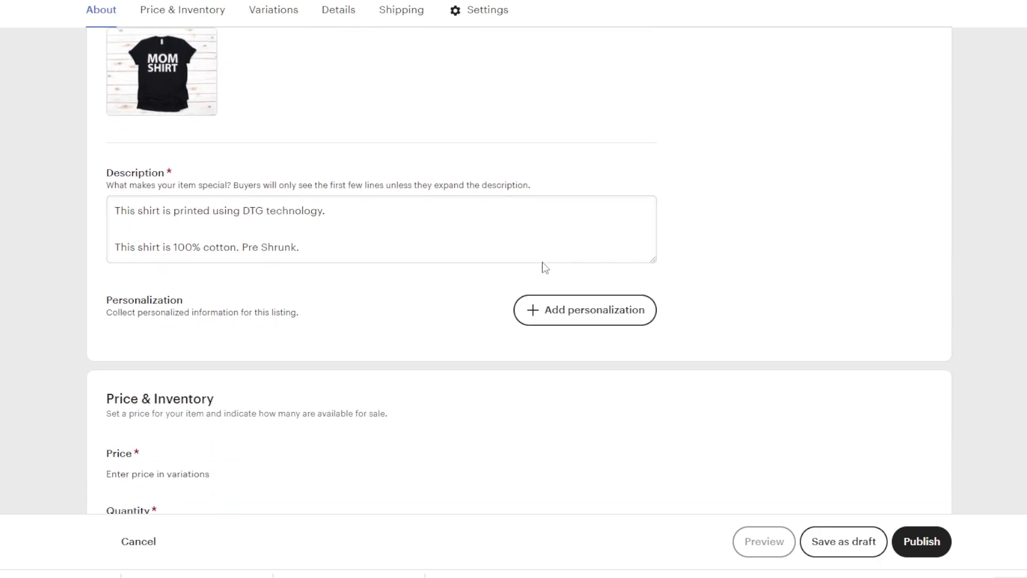
pyautogui.click(368, 236)
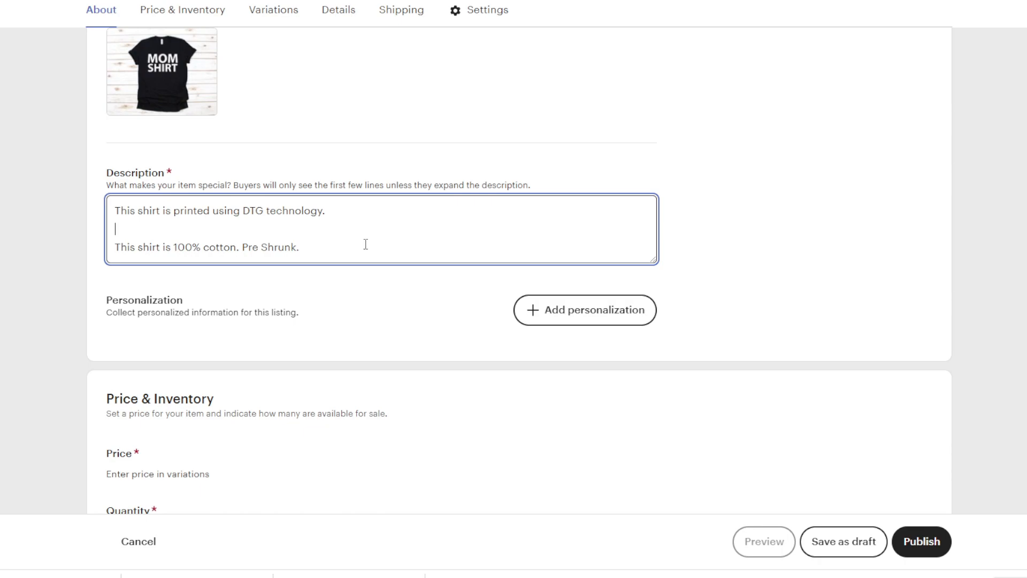
pyautogui.scroll(-3, 358, 246)
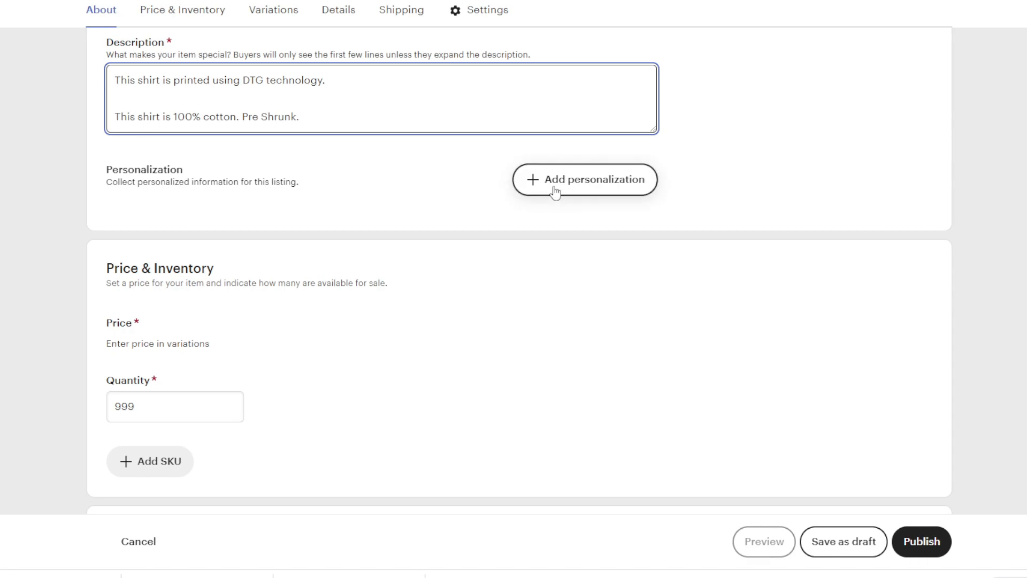
pyautogui.scroll(1, 555, 192)
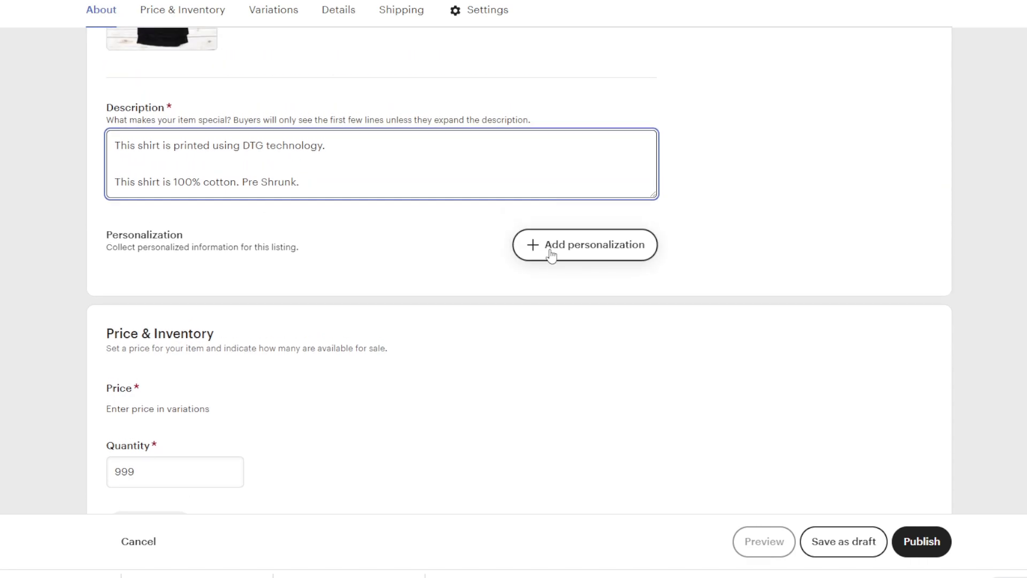
pyautogui.scroll(5, 259, 324)
pyautogui.scroll(-2, 173, 213)
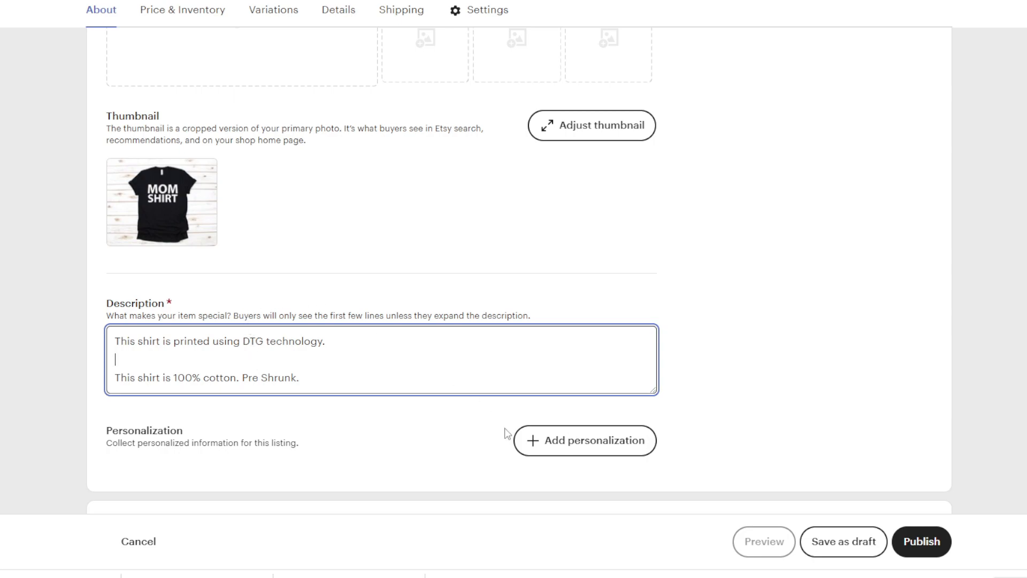
# Add personalization with the buyer instructions "Please note the established date you would like printed on the shirt. Thank you!"
pyautogui.click(566, 454)
pyautogui.scroll(-1, 288, 471)
pyautogui.moveTo(290, 452); pyautogui.dragTo(87, 453)
pyautogui.press('BackSpace')
pyautogui.write('P')
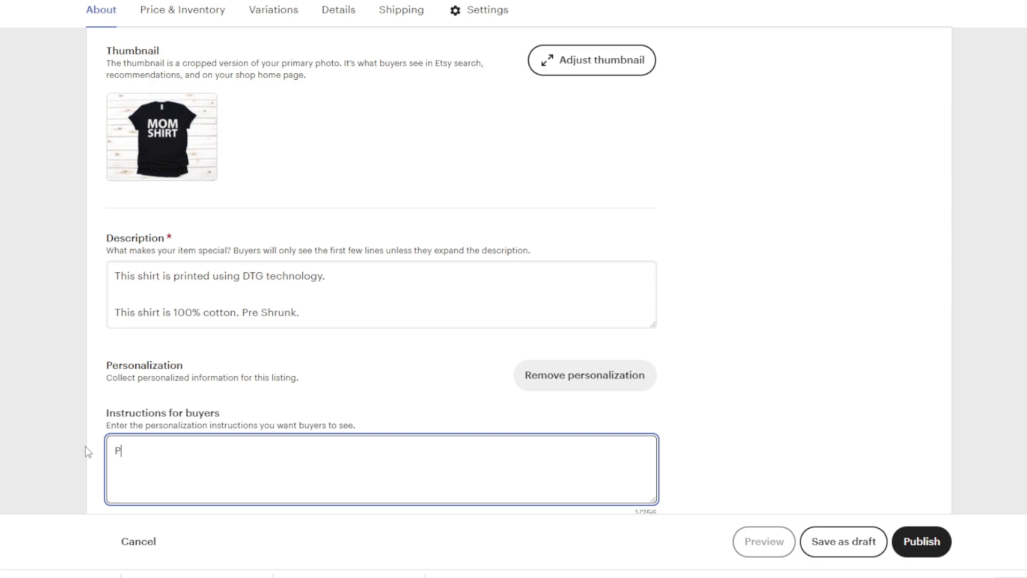
pyautogui.write('lease note the established ')
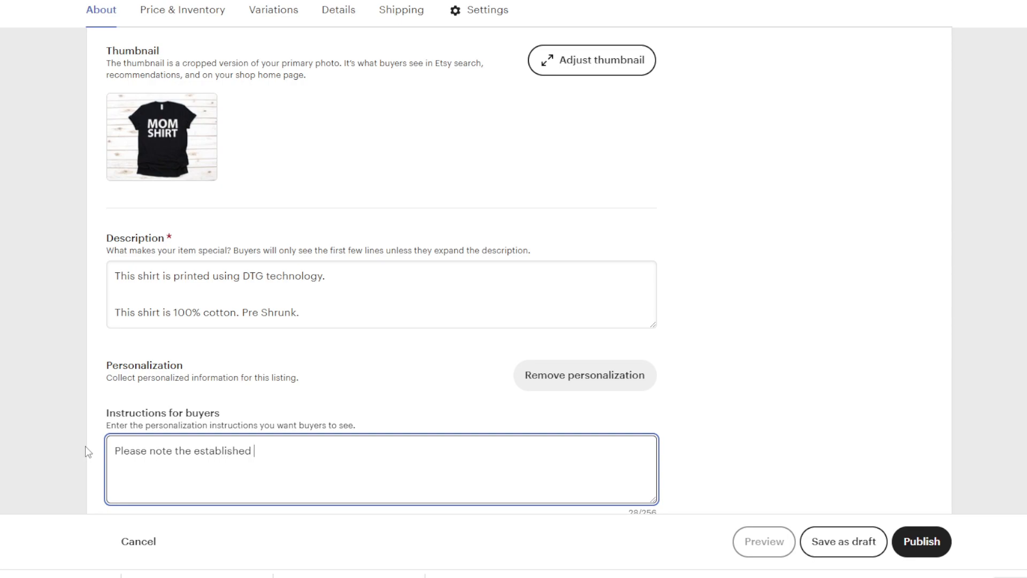
pyautogui.write('date you would like pri')
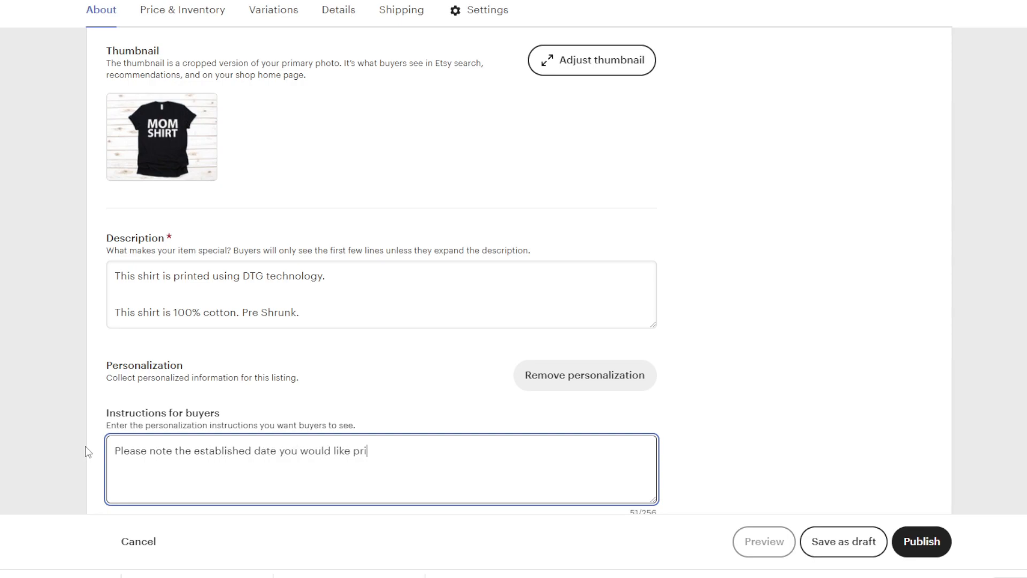
pyautogui.write('nted on the shirt. Thank you!')
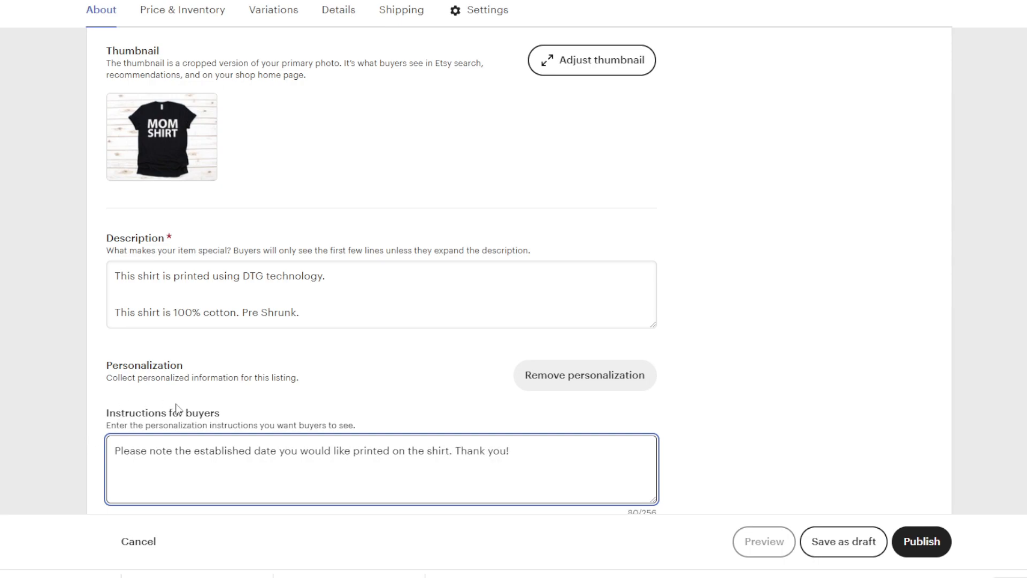
# Check the personalization instructions, the character limit for the buyer response and the optional personalization setting
pyautogui.scroll(-5, 164, 405)
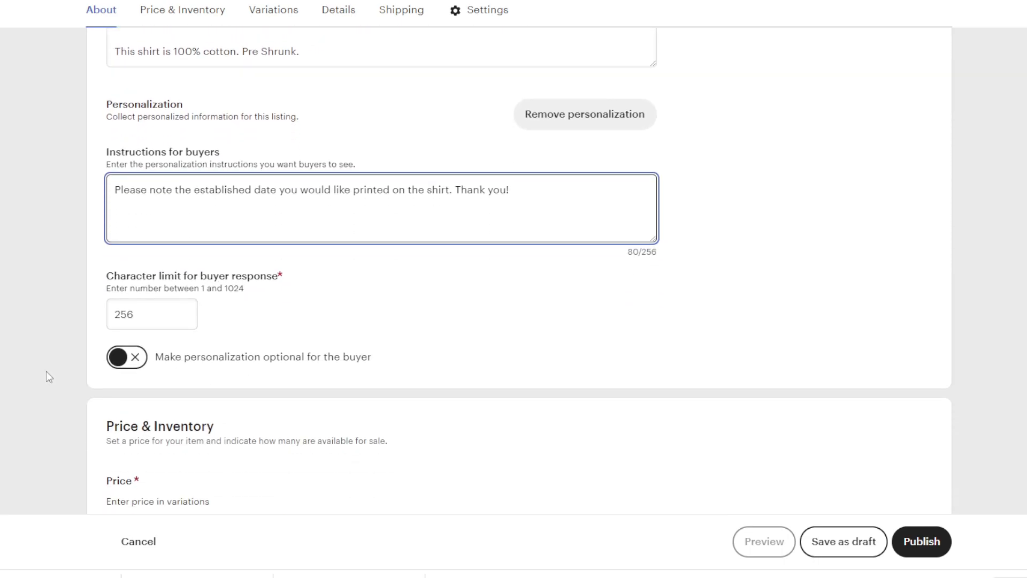
pyautogui.scroll(4, 202, 370)
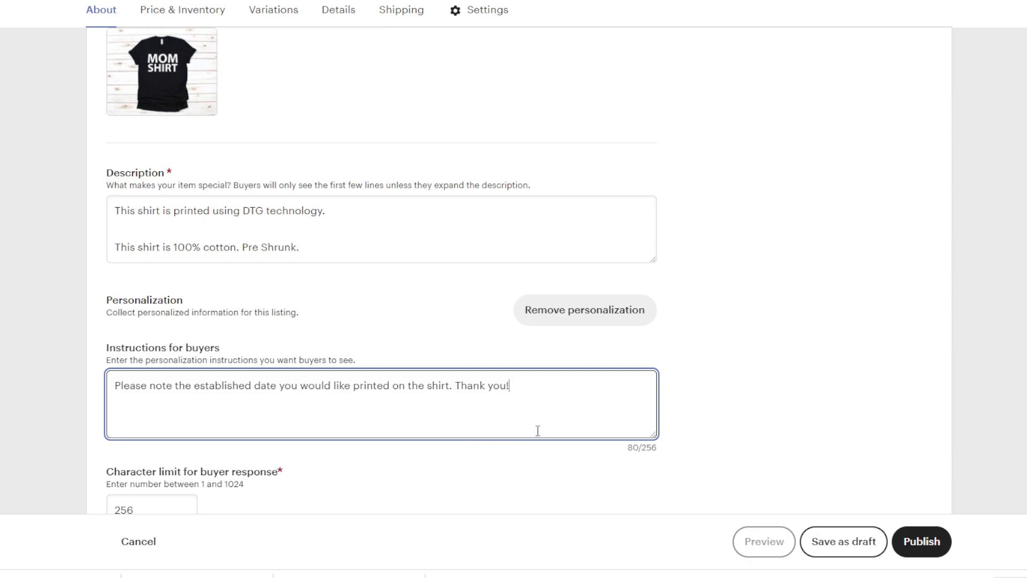
pyautogui.scroll(-1, 524, 401)
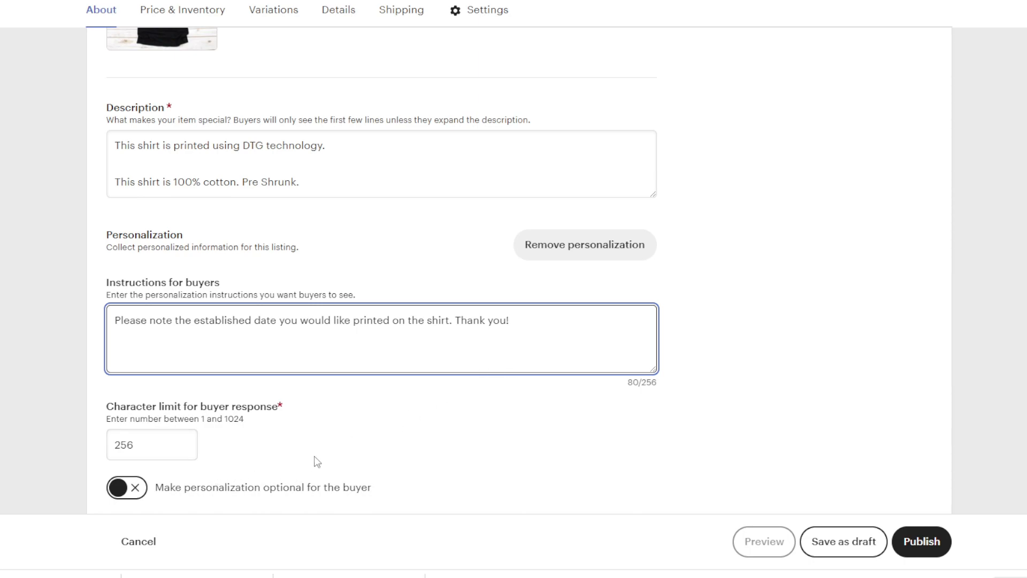
pyautogui.scroll(1, 321, 456)
pyautogui.scroll(1, 342, 452)
pyautogui.scroll(-1, 369, 446)
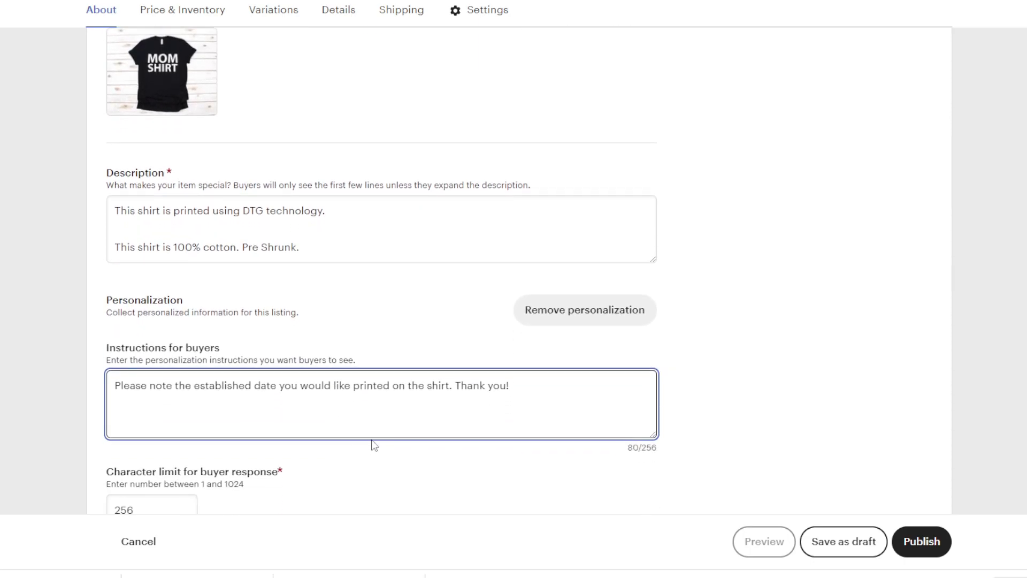
pyautogui.scroll(-3, 435, 371)
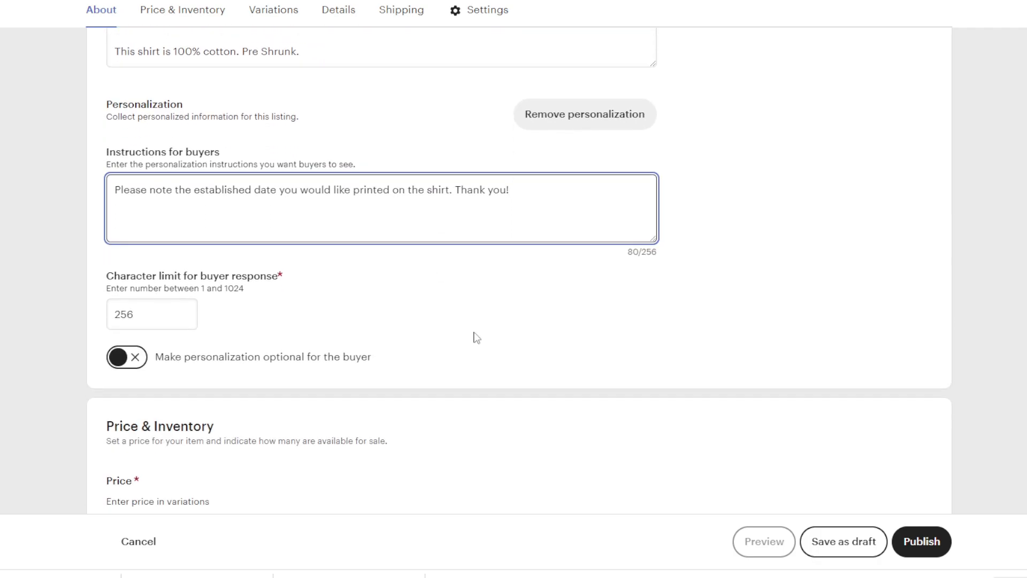
# Review the listing's price and inventory, variations, details and shipping sections through to the settings
pyautogui.scroll(-4, 367, 298)
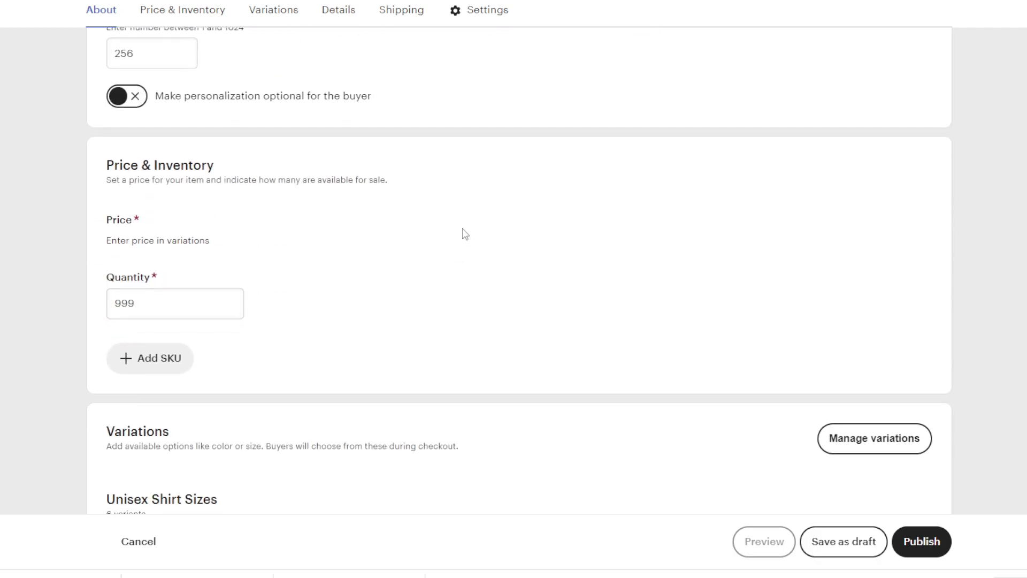
pyautogui.scroll(-2, 242, 229)
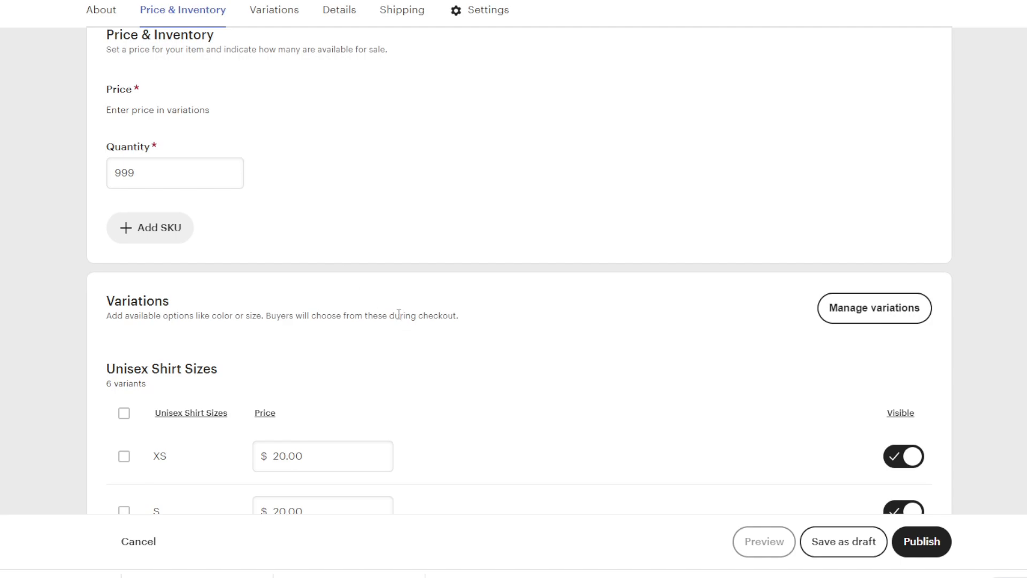
pyautogui.scroll(-2, 399, 313)
pyautogui.scroll(-1, 247, 243)
pyautogui.scroll(-3, 253, 252)
pyautogui.scroll(4, 298, 225)
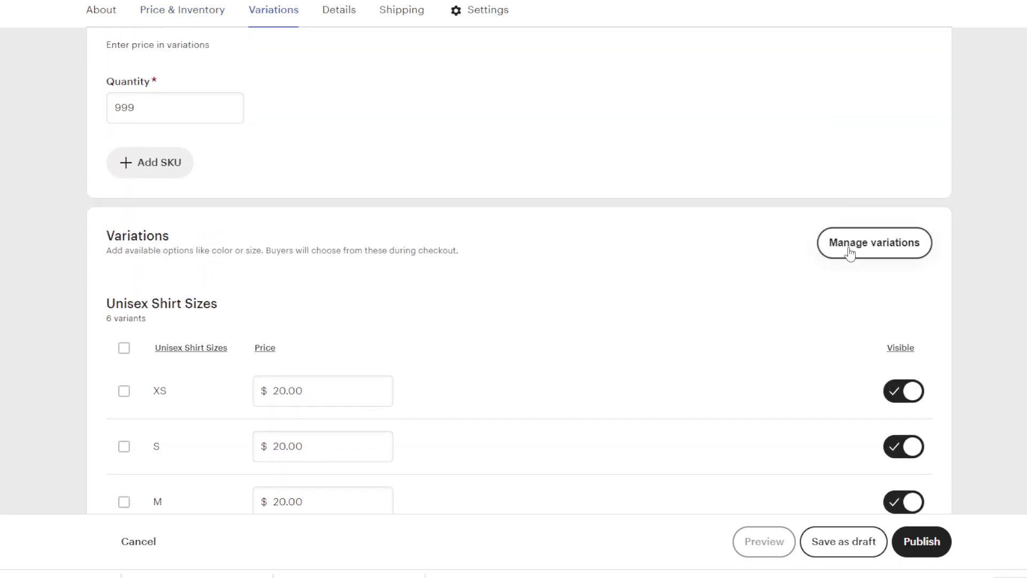
pyautogui.scroll(-10, 494, 323)
pyautogui.scroll(-6, 328, 332)
pyautogui.scroll(-1, 339, 280)
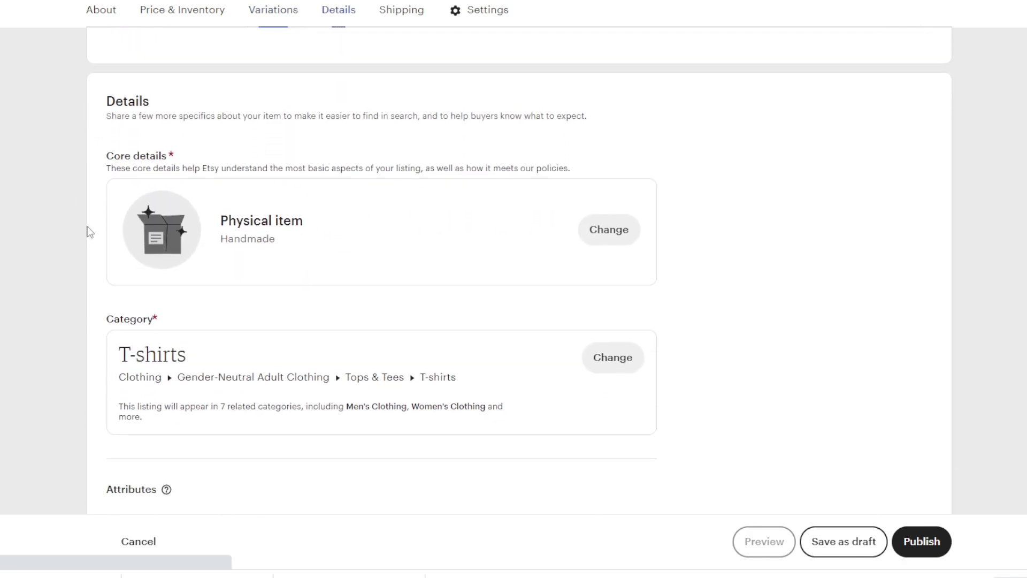
pyautogui.scroll(-3, 314, 333)
pyautogui.scroll(-8, 458, 311)
pyautogui.scroll(-20, 364, 316)
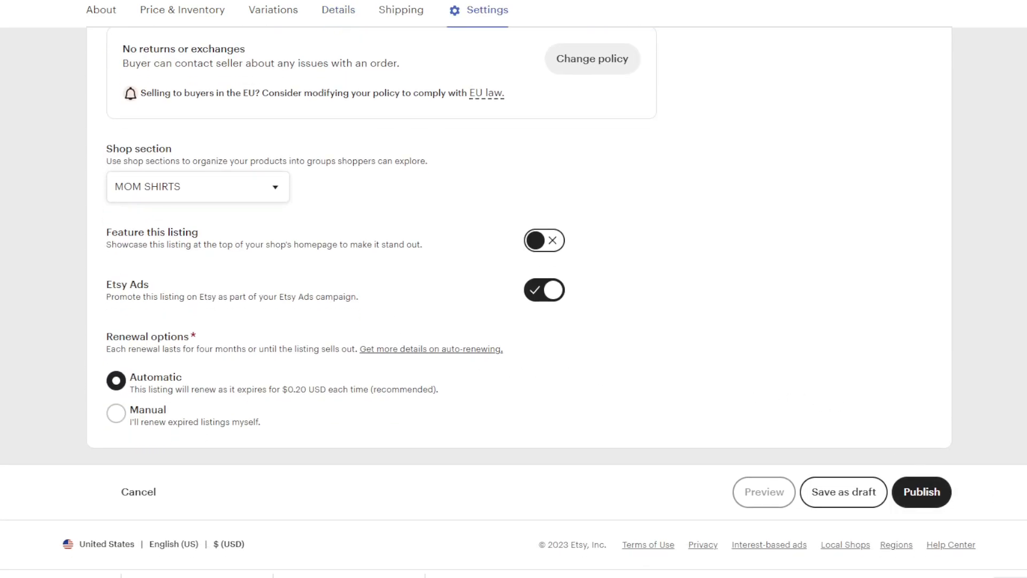
# Recheck the title and photos, and go through the whole listing once more down to the shop settings
pyautogui.scroll(20, 995, 76)
pyautogui.scroll(-3, 995, 75)
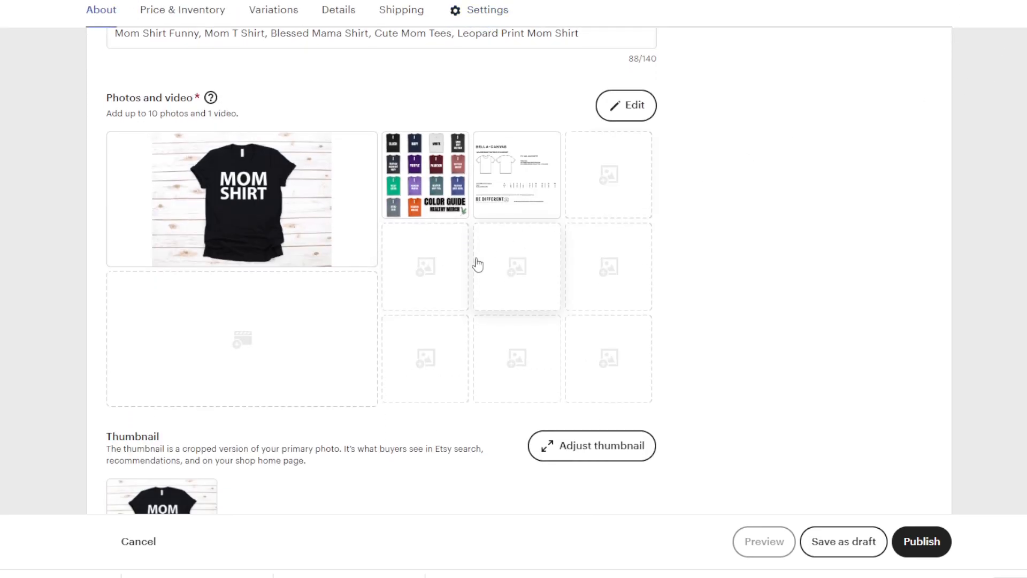
pyautogui.scroll(3, 1019, 67)
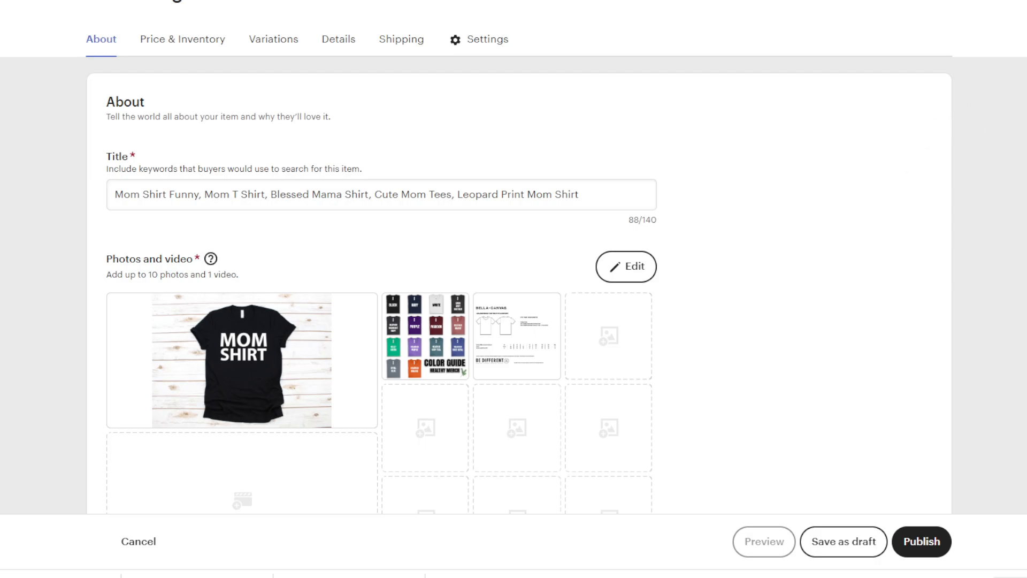
pyautogui.scroll(-20, 514, 257)
pyautogui.scroll(-20, 514, 268)
pyautogui.scroll(-9, 513, 267)
pyautogui.scroll(-8, 513, 268)
pyautogui.scroll(-1, 513, 268)
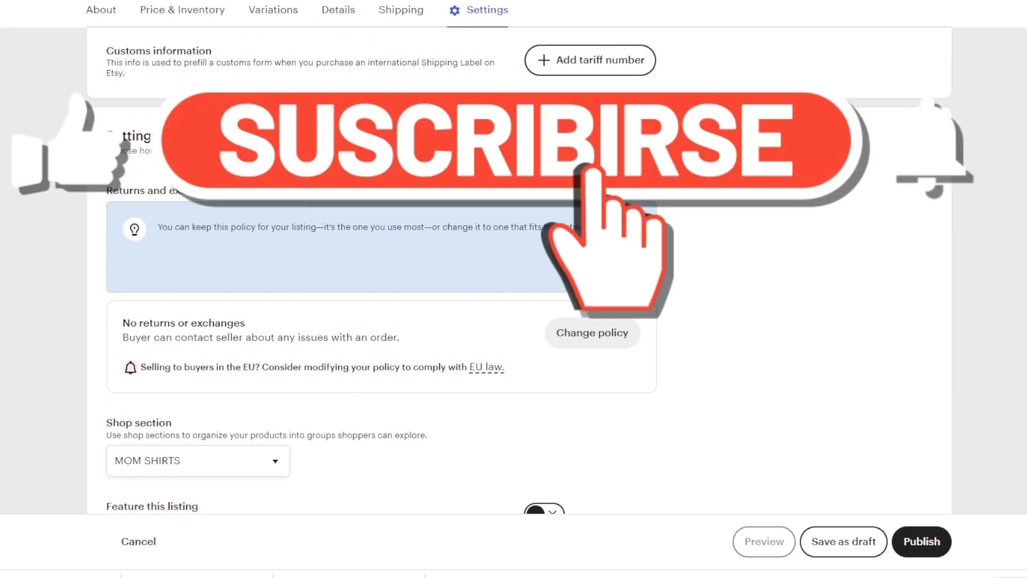